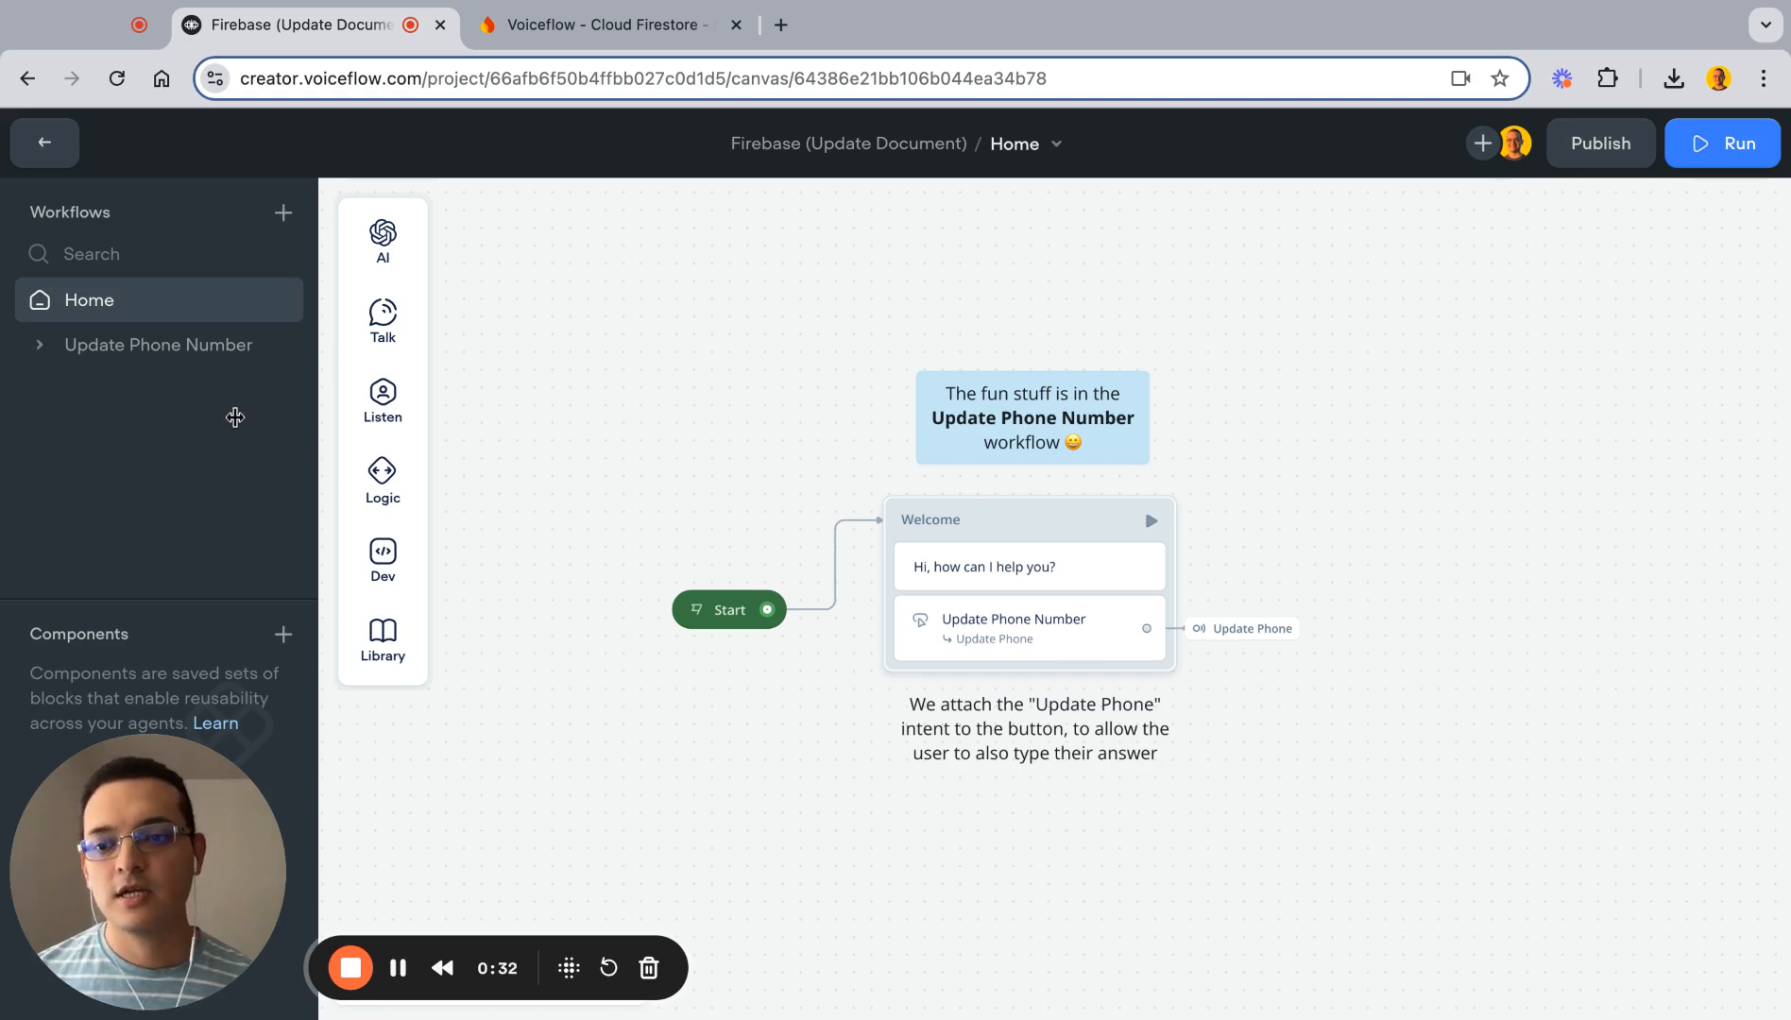
Step: Open the Update Phone Number workflow and examine its Firebase request block and the email and phone number capture blocks
{"action": "left_click", "coordinate": [60, 346]}
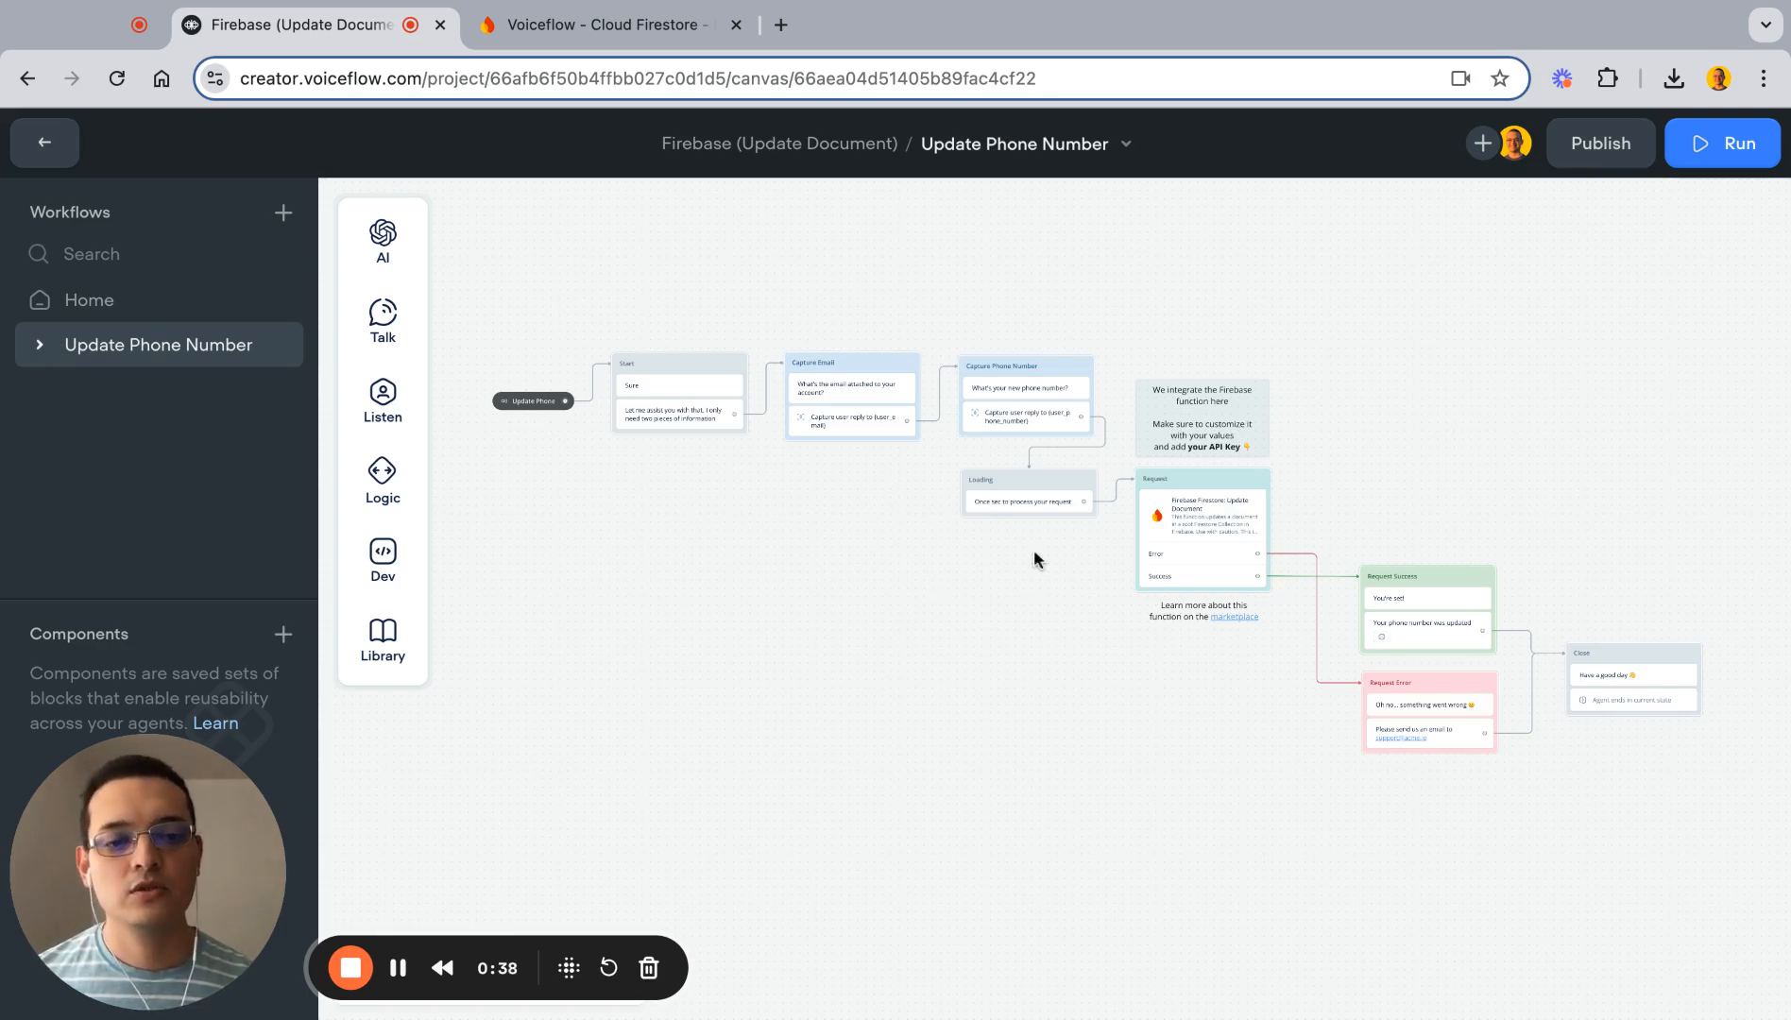
{"action": "scroll", "coordinate": [1335, 484], "scroll_direction": "up", "scroll_amount": 5}
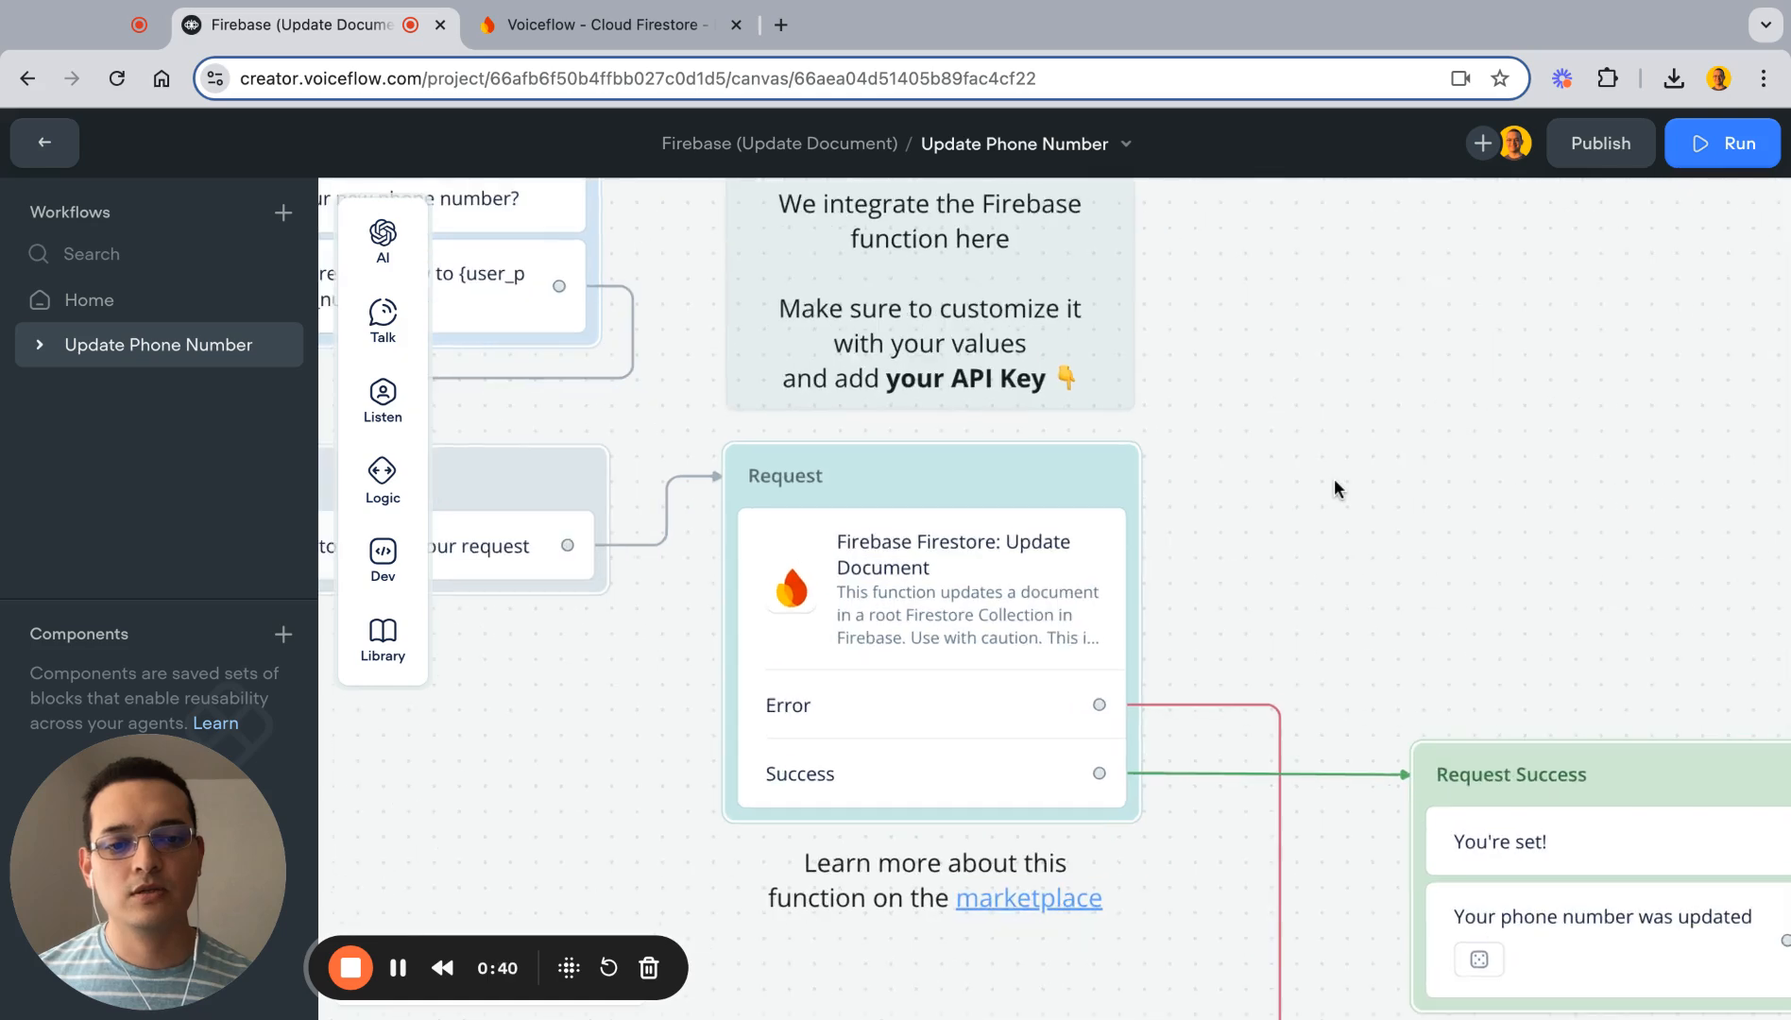
{"action": "scroll", "coordinate": [1334, 484], "scroll_direction": "down", "scroll_amount": 2}
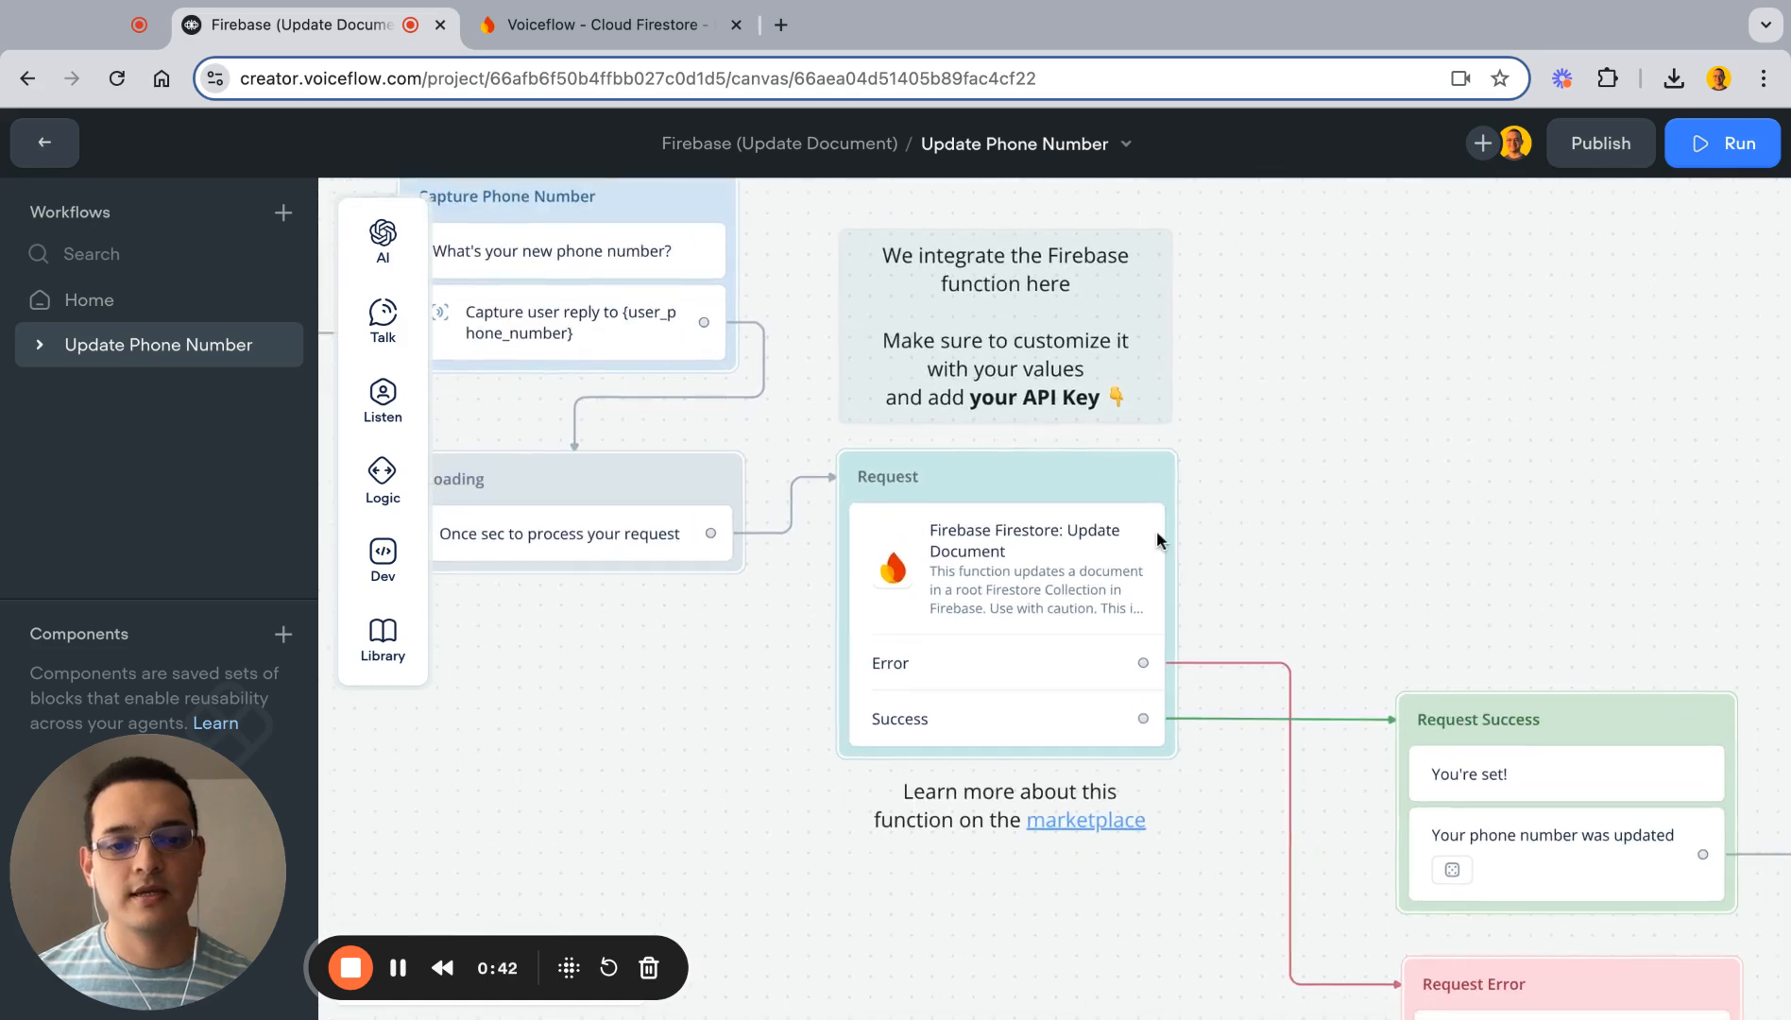
{"action": "scroll", "coordinate": [991, 582], "scroll_direction": "down", "scroll_amount": 2}
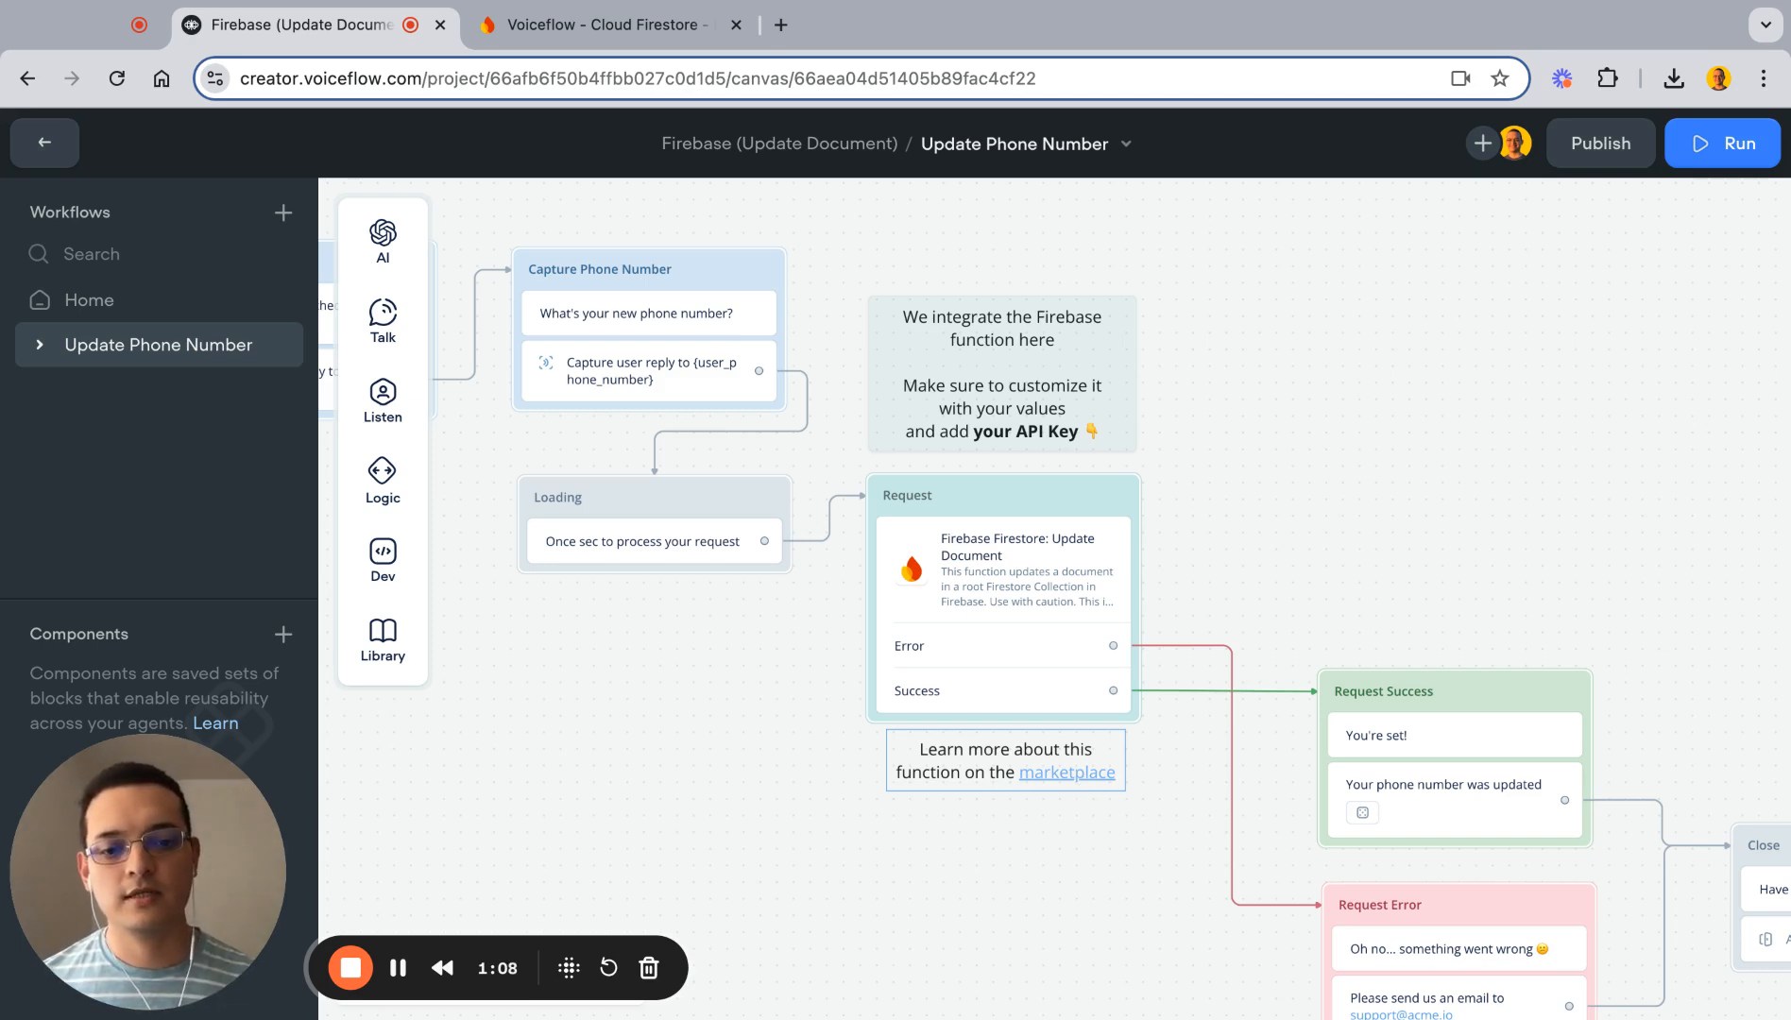
{"action": "scroll", "coordinate": [1087, 775], "scroll_direction": "down", "scroll_amount": 4}
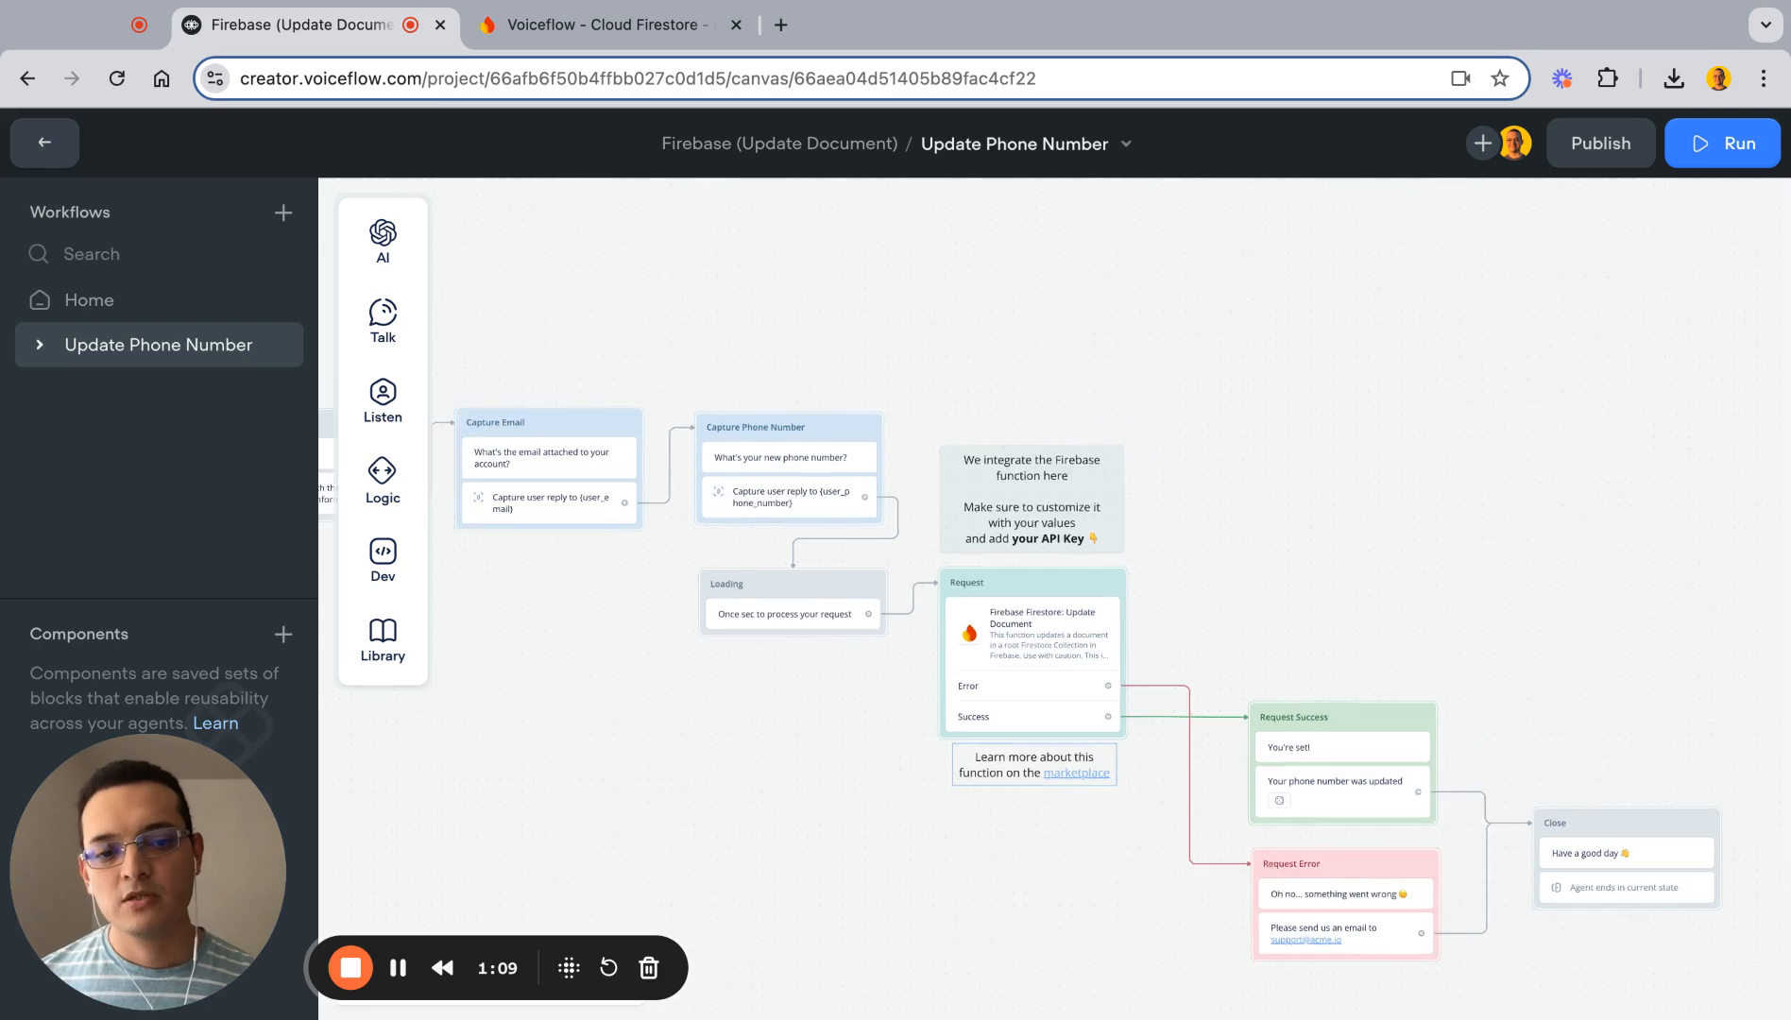
{"action": "scroll", "coordinate": [1086, 774], "scroll_direction": "left", "scroll_amount": 1}
{"action": "scroll", "coordinate": [1086, 661], "scroll_direction": "left", "scroll_amount": 3}
{"action": "scroll", "coordinate": [1087, 661], "scroll_direction": "down", "scroll_amount": 1}
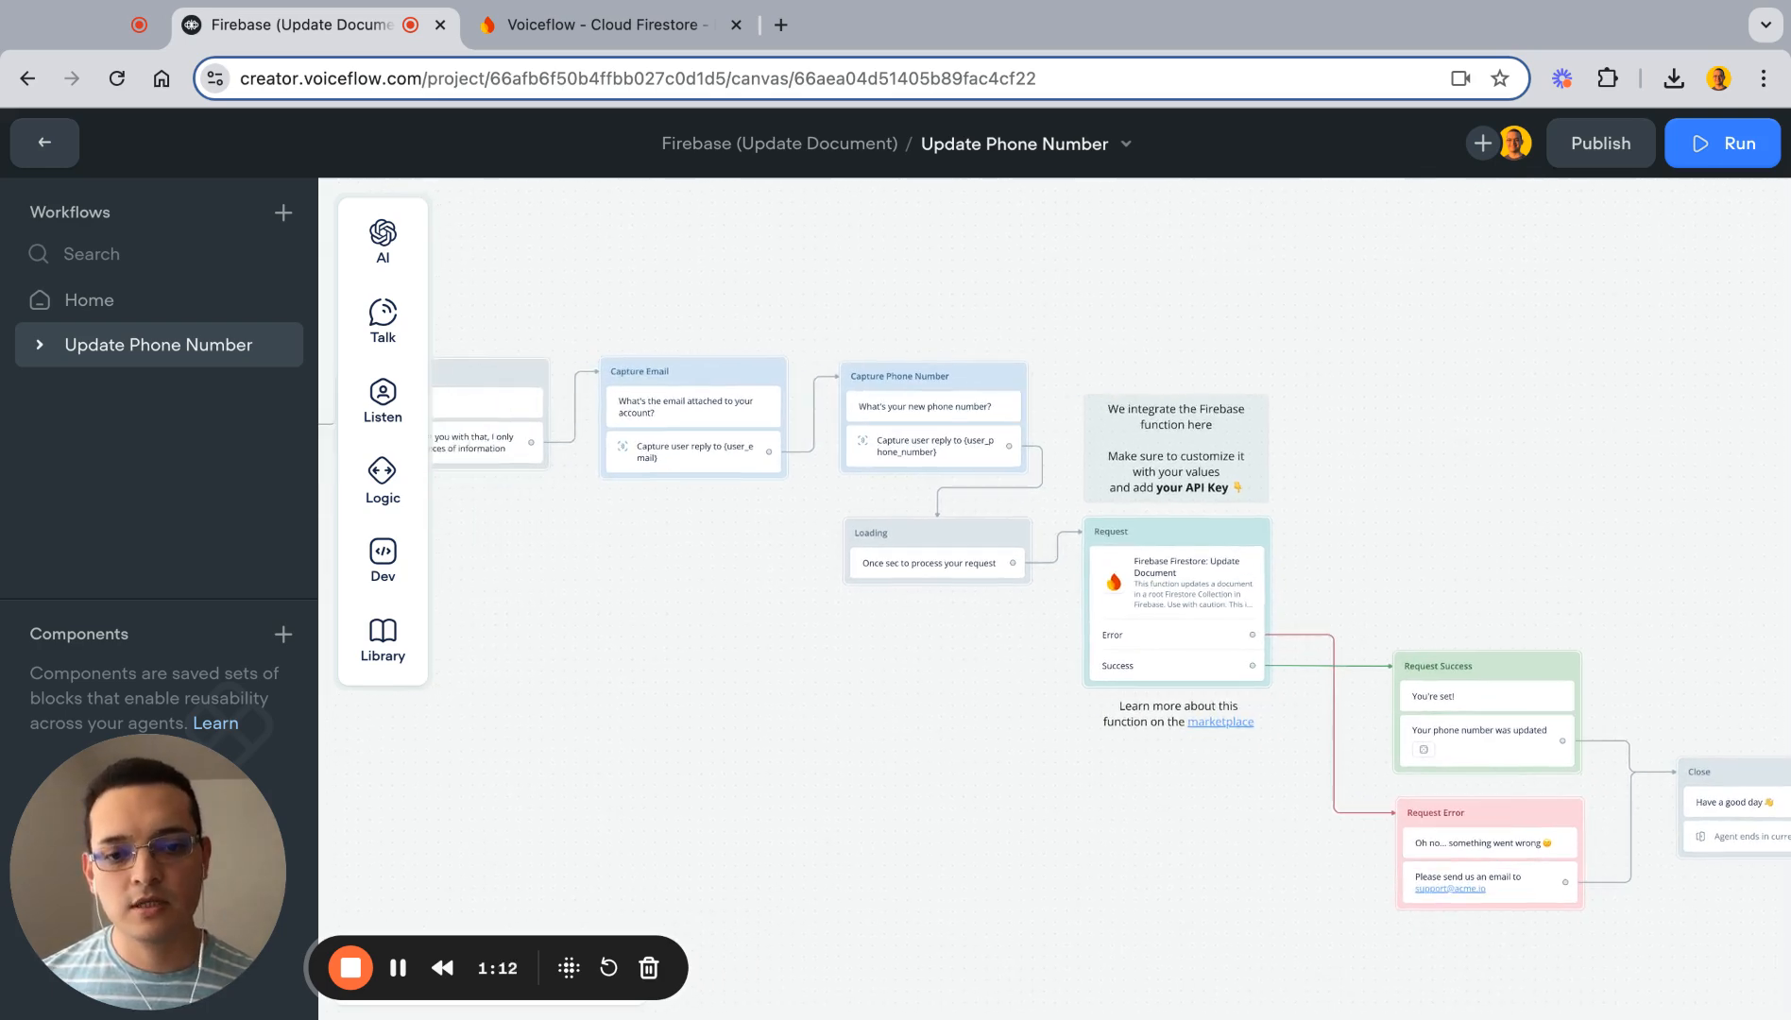
{"action": "scroll", "coordinate": [897, 708], "scroll_direction": "left", "scroll_amount": 5}
{"action": "scroll", "coordinate": [896, 709], "scroll_direction": "up", "scroll_amount": 2}
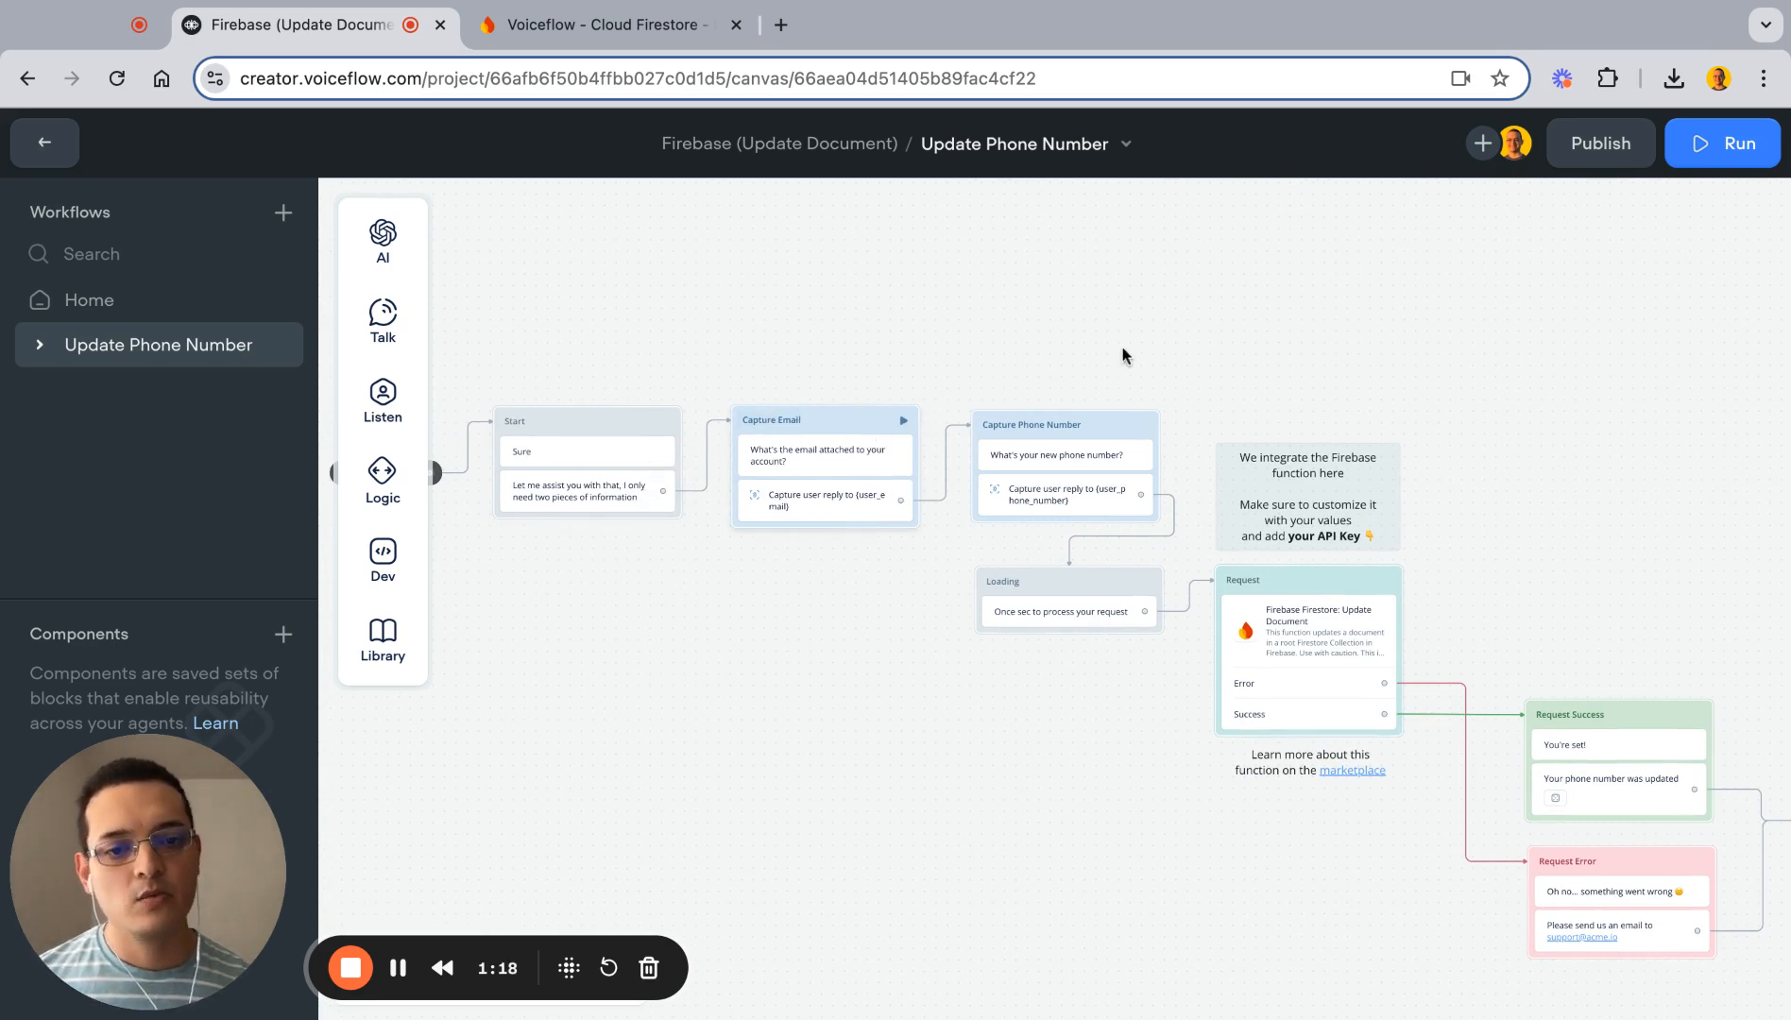
Step: Trace the Success and Error paths from the Request block through to the Close block
{"action": "scroll", "coordinate": [1132, 502], "scroll_direction": "right", "scroll_amount": 8}
{"action": "scroll", "coordinate": [1132, 502], "scroll_direction": "down", "scroll_amount": 2}
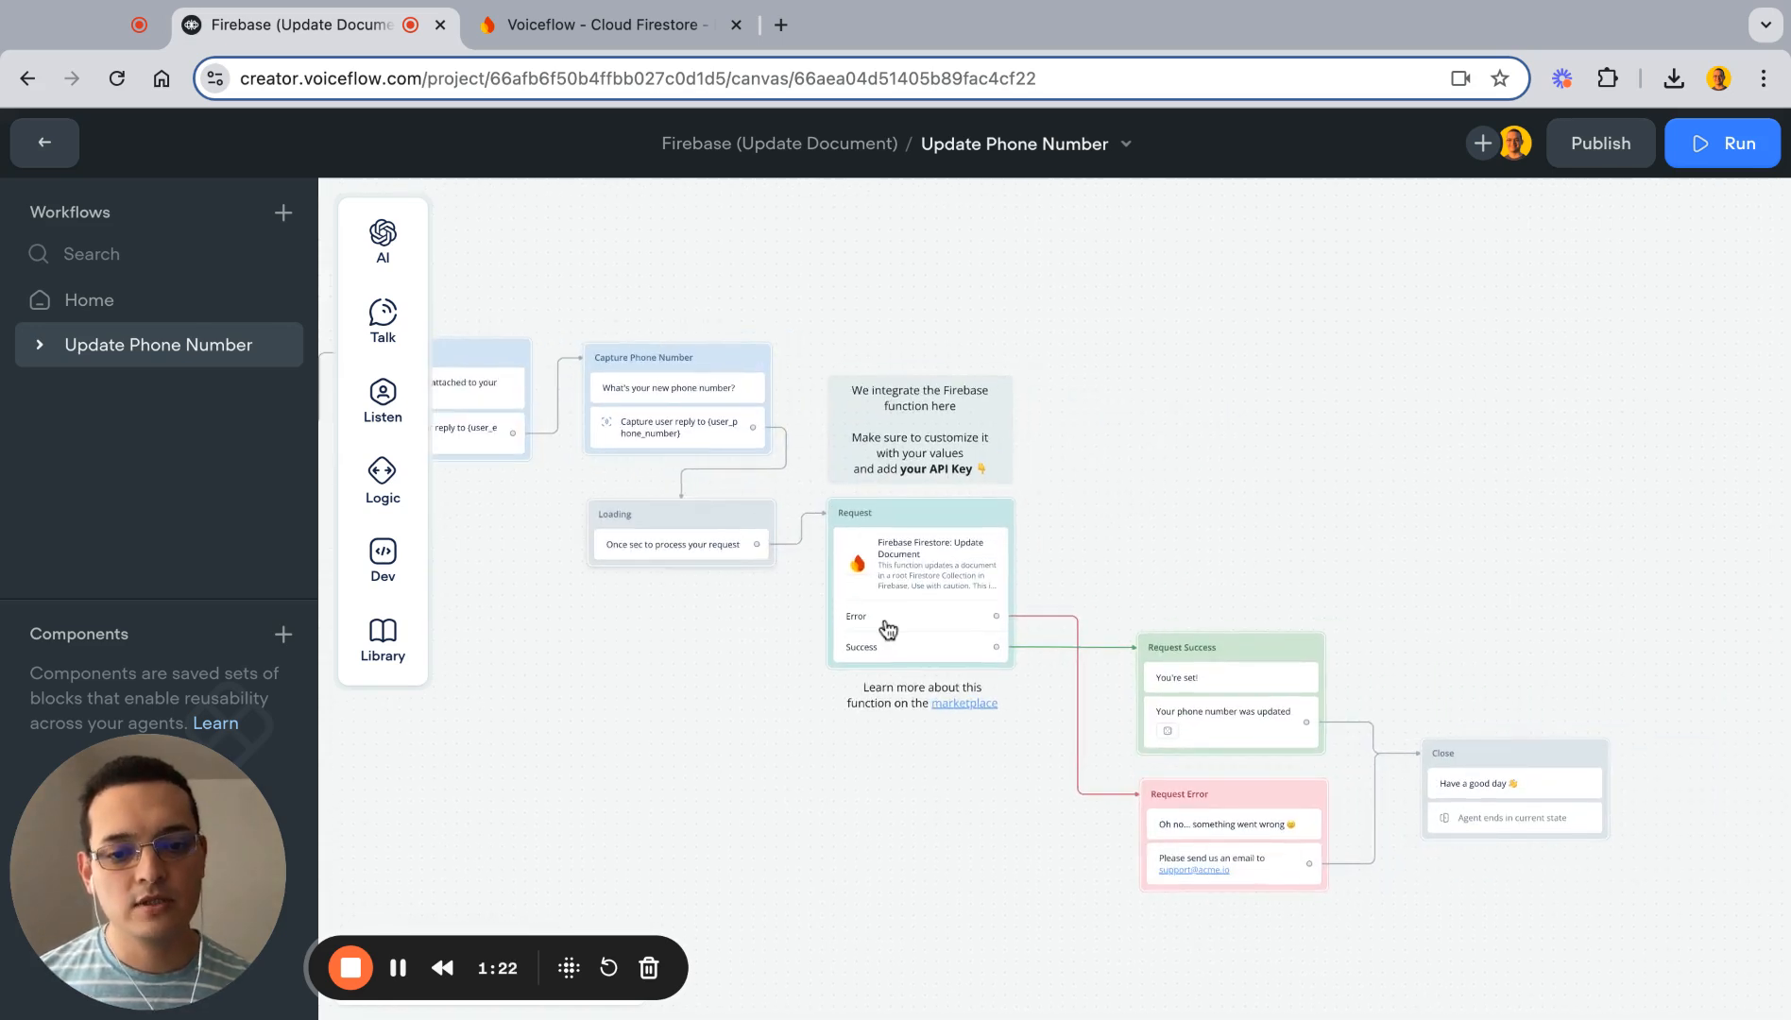
{"action": "scroll", "coordinate": [888, 629], "scroll_direction": "right", "scroll_amount": 2}
{"action": "scroll", "coordinate": [888, 629], "scroll_direction": "down", "scroll_amount": 1}
{"action": "scroll", "coordinate": [888, 630], "scroll_direction": "right", "scroll_amount": 1}
{"action": "scroll", "coordinate": [888, 630], "scroll_direction": "down", "scroll_amount": 1}
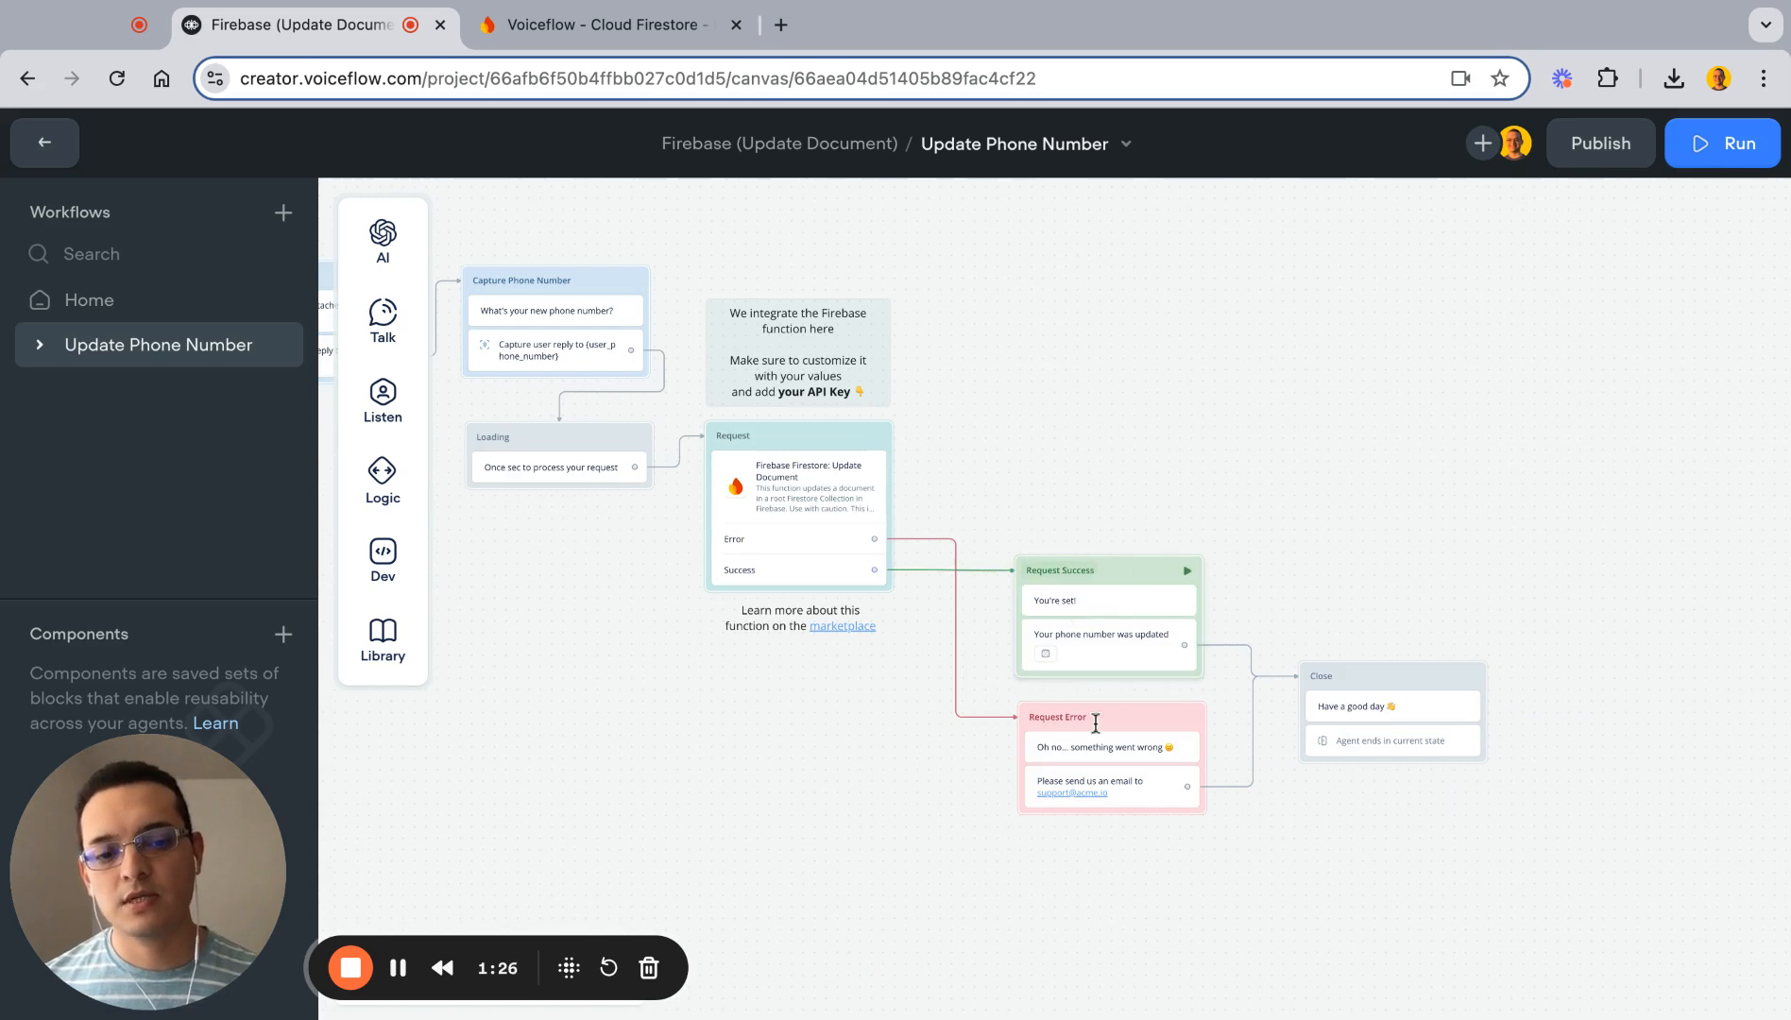
{"action": "scroll", "coordinate": [1127, 743], "scroll_direction": "right", "scroll_amount": 2}
{"action": "scroll", "coordinate": [1127, 744], "scroll_direction": "down", "scroll_amount": 1}
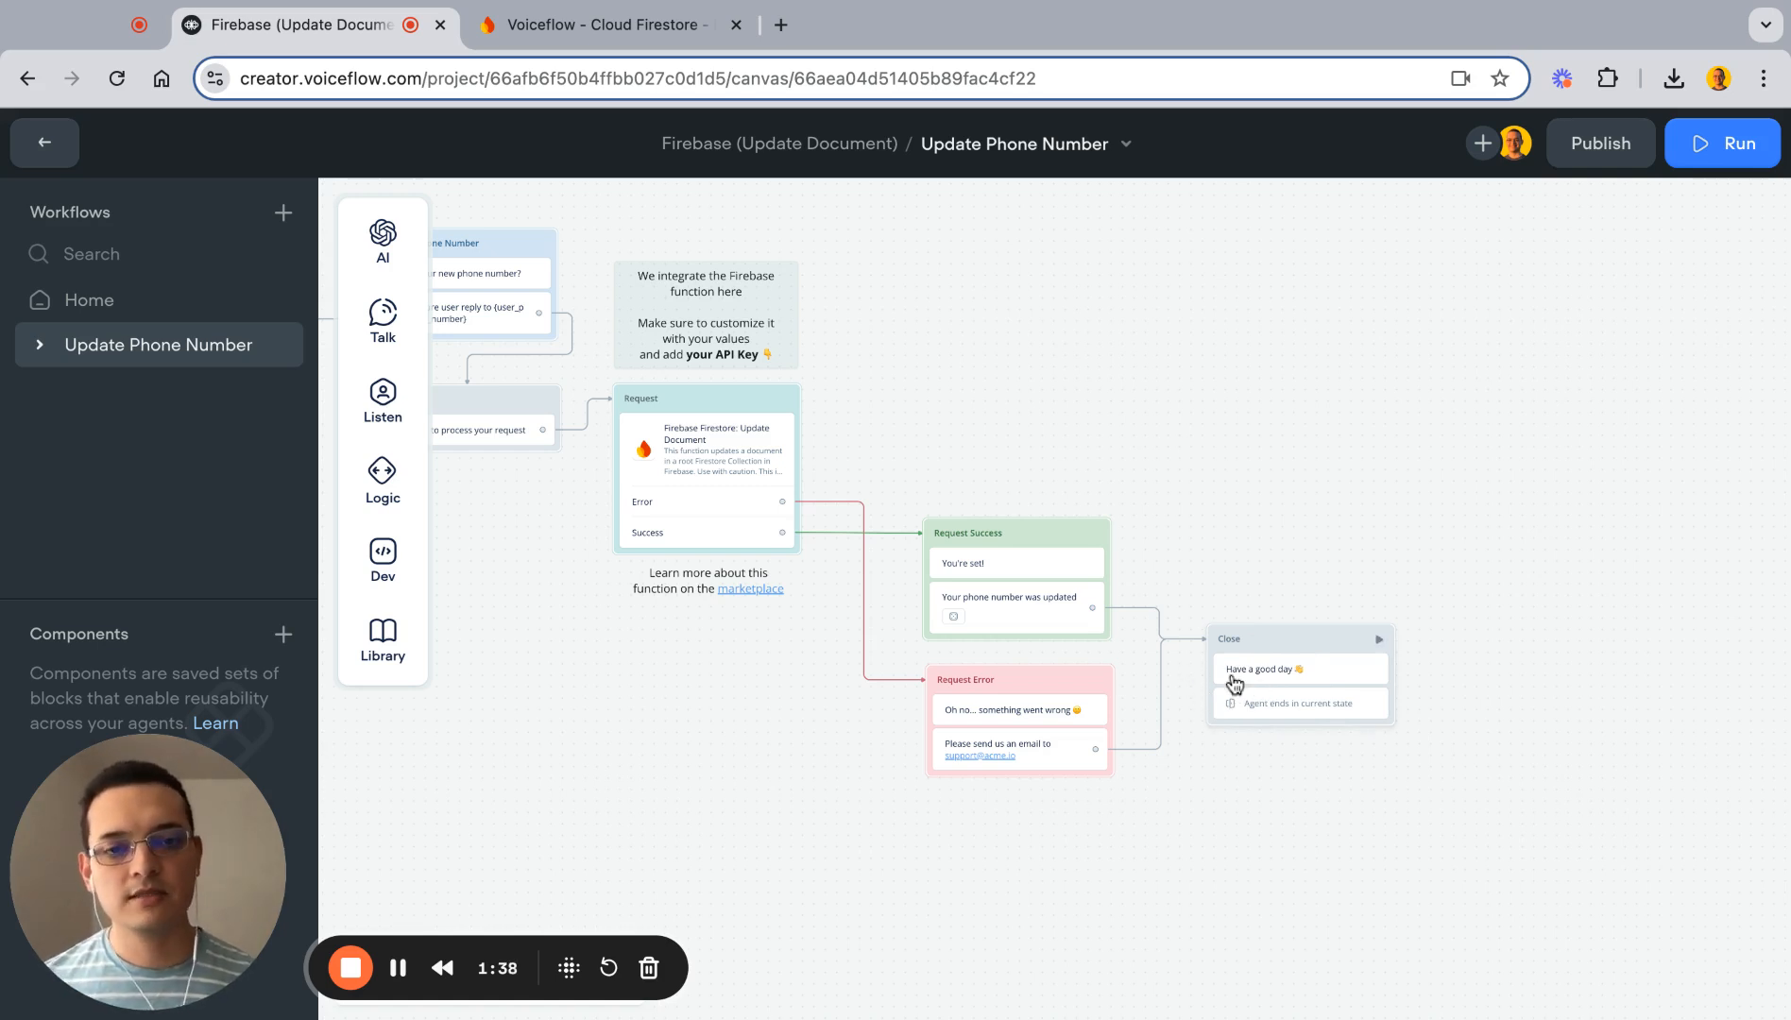
Step: Open the Firebase Firestore: Update Document function in the Request block and read the builder notes on its input variable mapping
{"action": "scroll", "coordinate": [1234, 682], "scroll_direction": "left", "scroll_amount": 5}
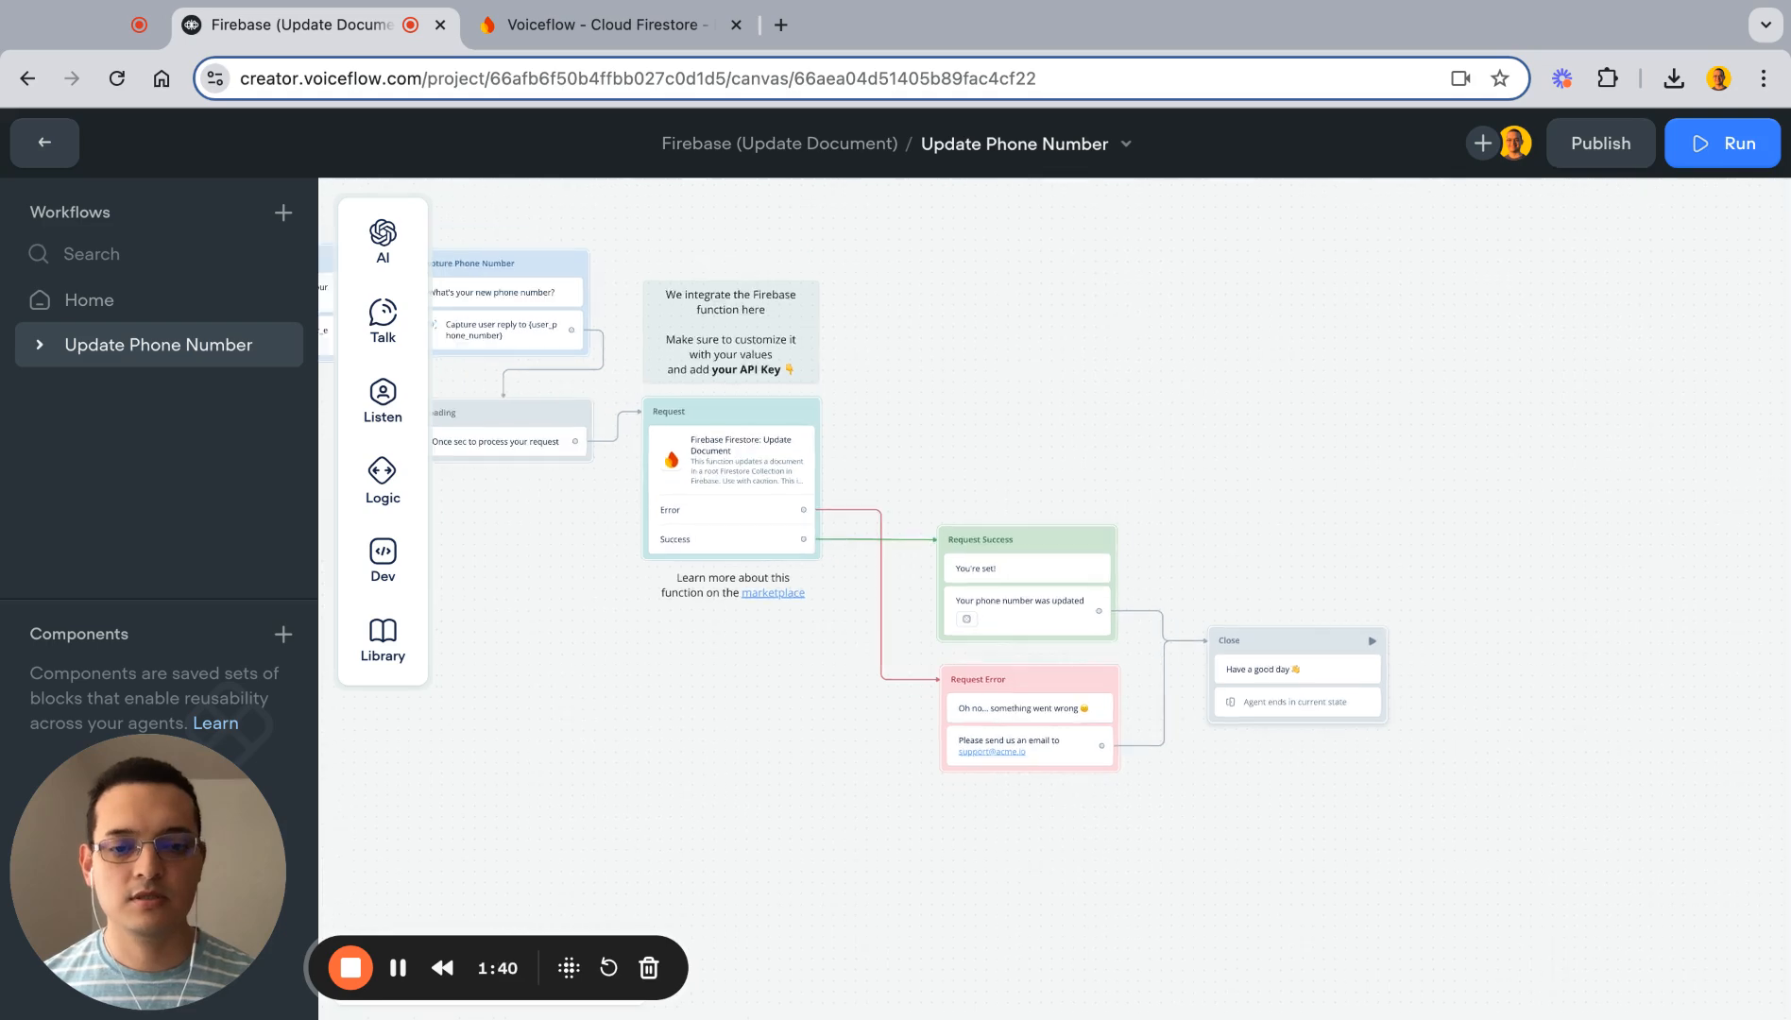
{"action": "scroll", "coordinate": [1027, 645], "scroll_direction": "left", "scroll_amount": 3}
{"action": "scroll", "coordinate": [1028, 645], "scroll_direction": "up", "scroll_amount": 2}
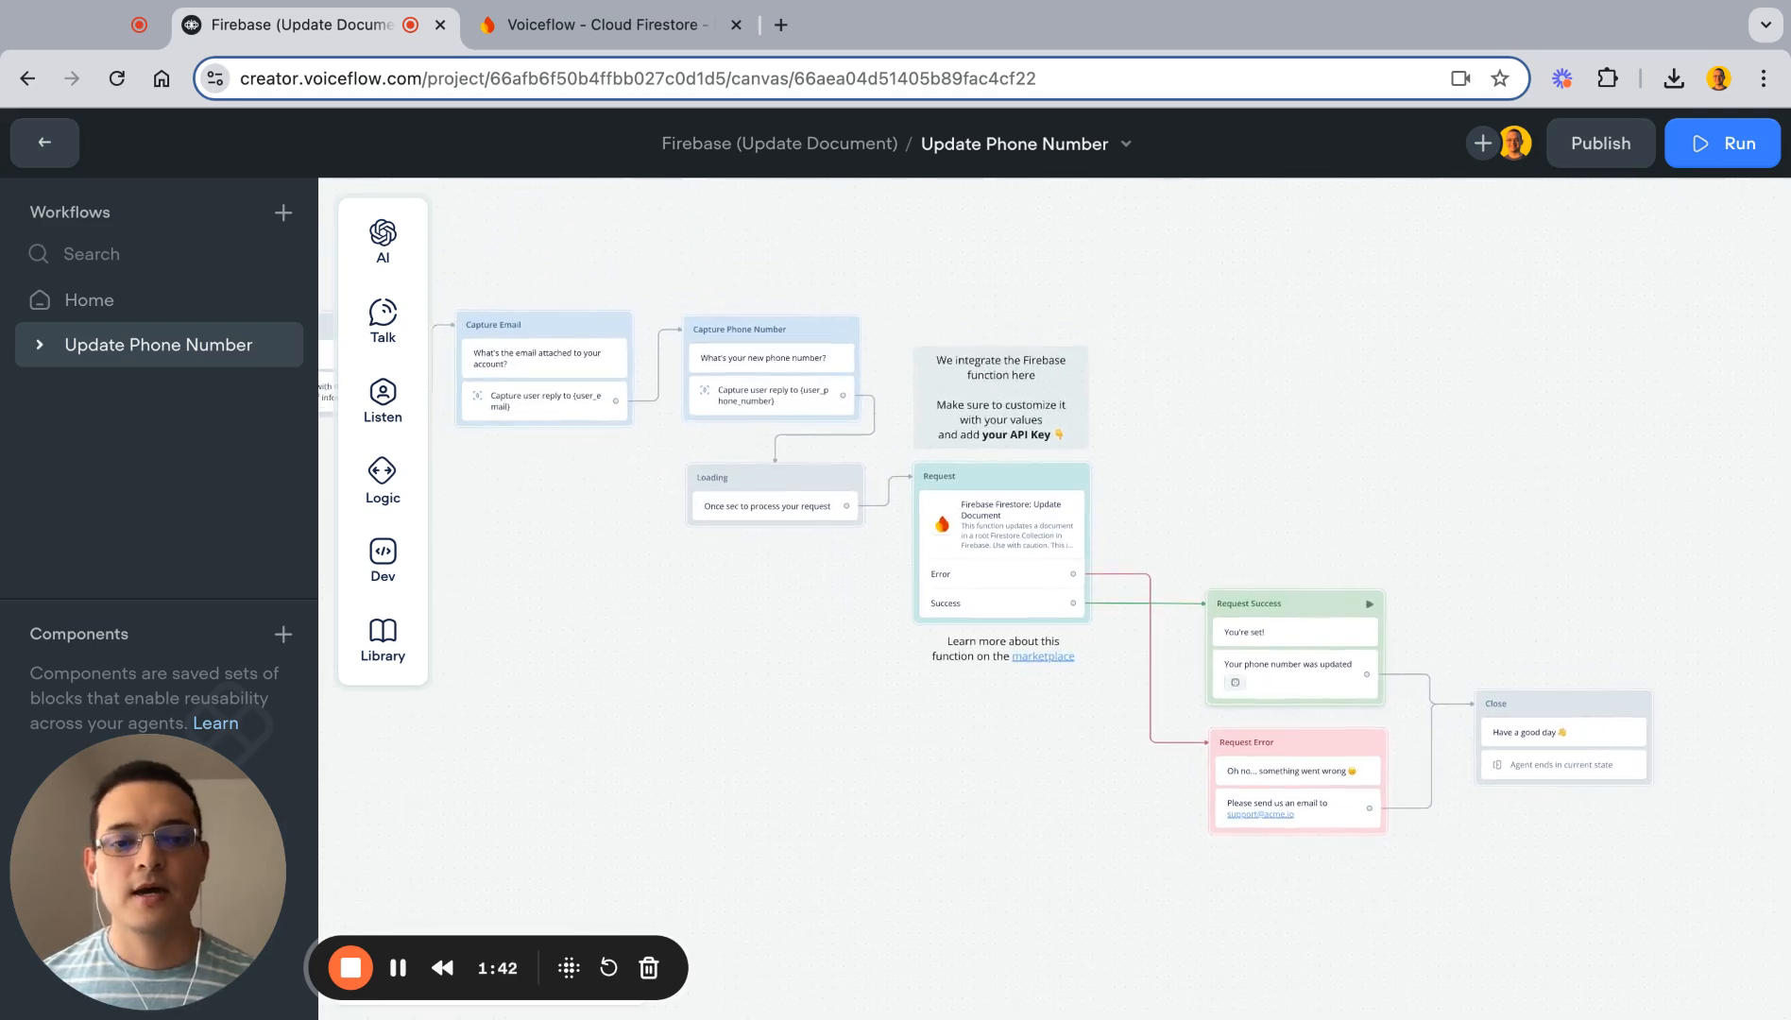
{"action": "scroll", "coordinate": [1008, 511], "scroll_direction": "up", "scroll_amount": 5}
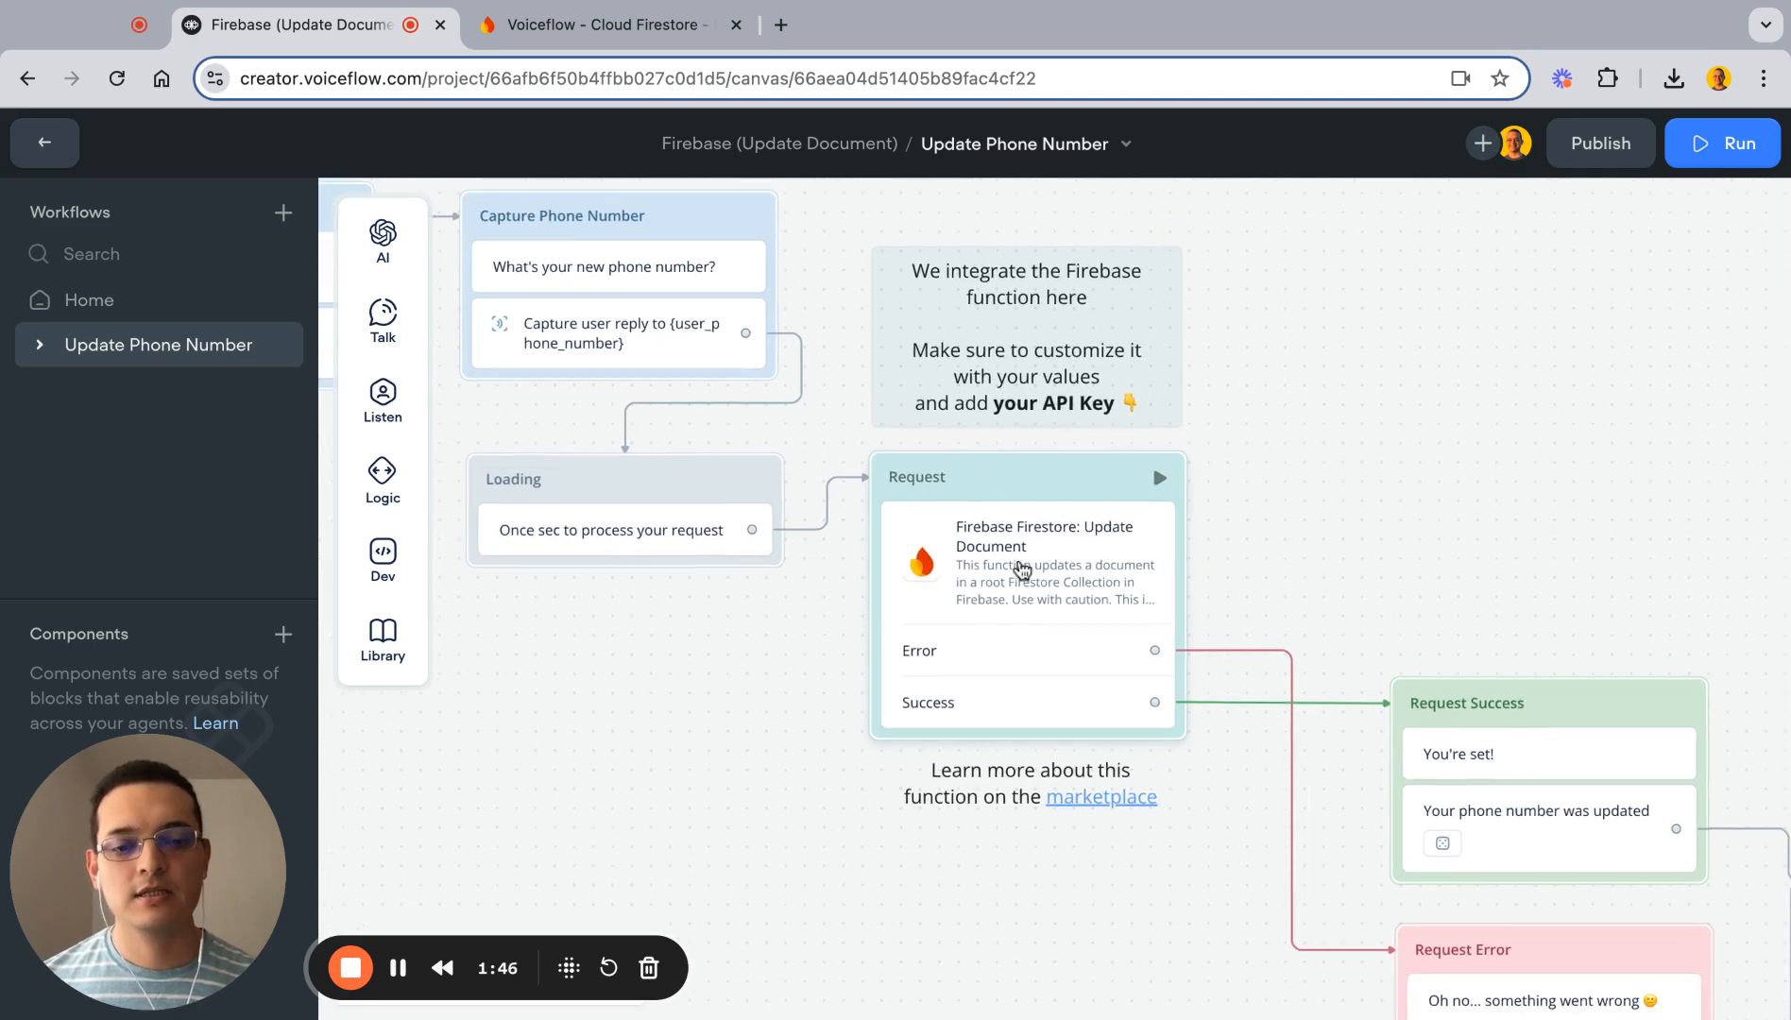
{"action": "left_click", "coordinate": [1018, 568]}
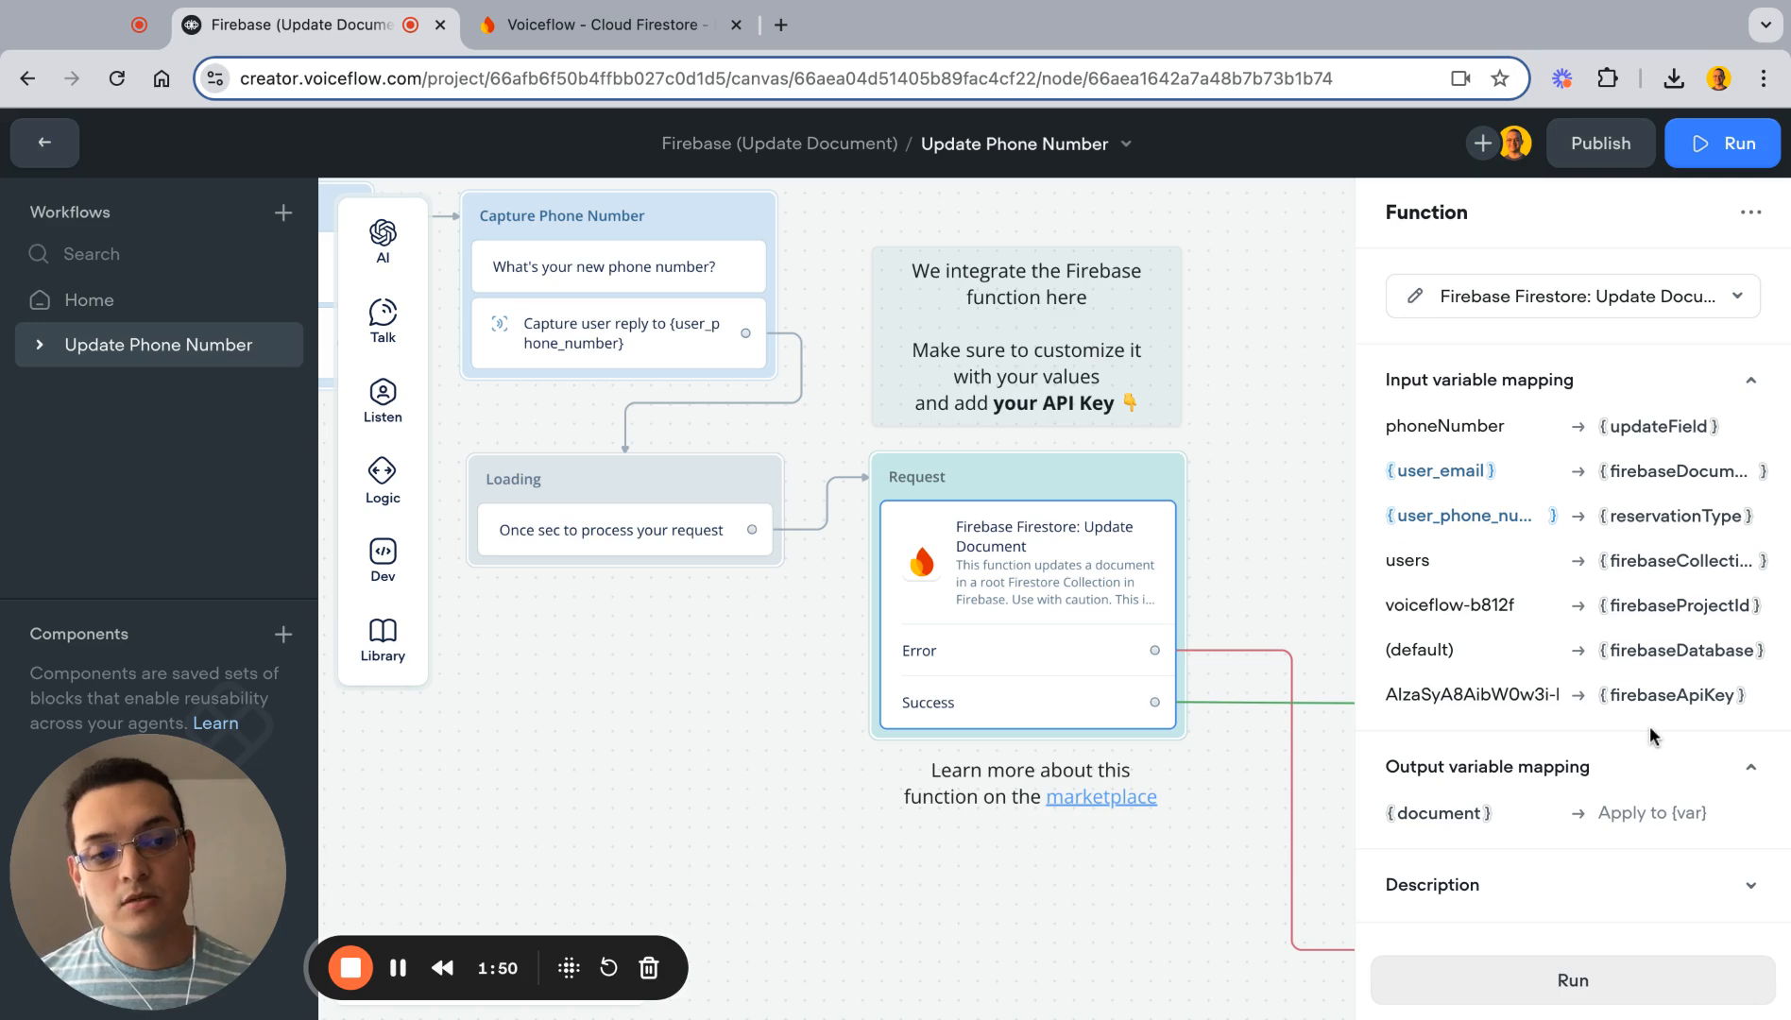
{"action": "mouse_move", "coordinate": [1660, 650]}
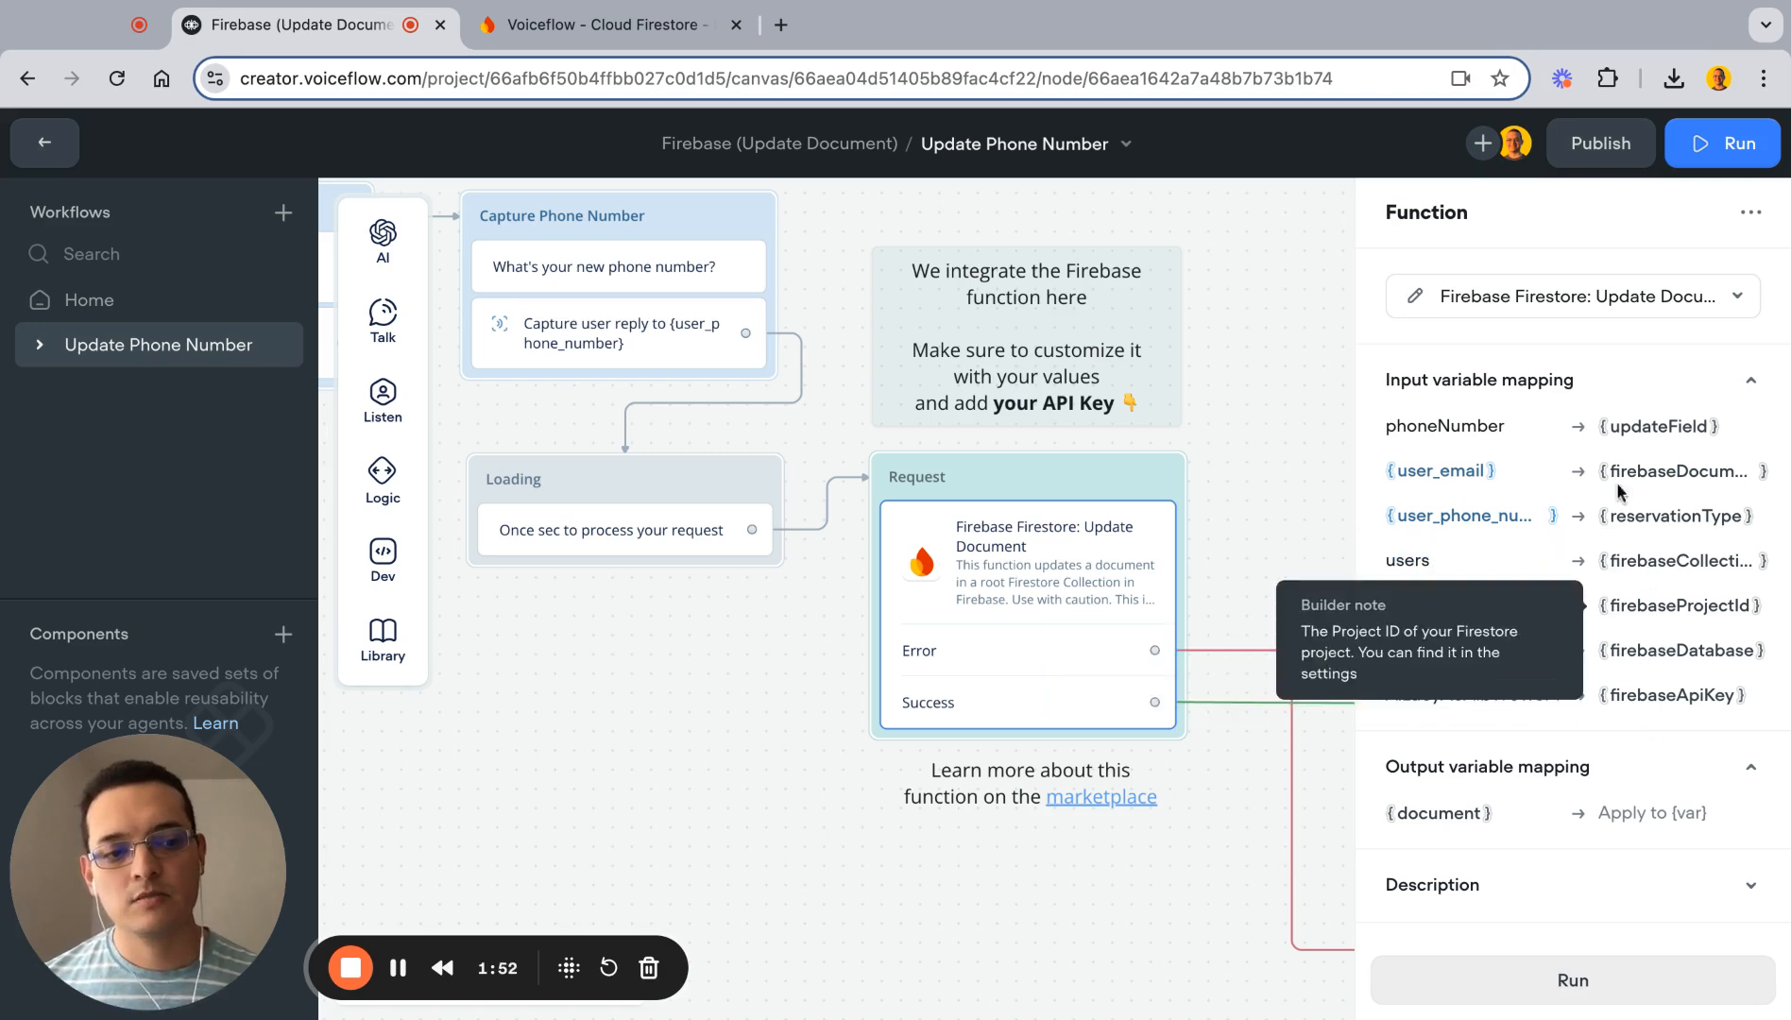
{"action": "mouse_move", "coordinate": [1474, 419]}
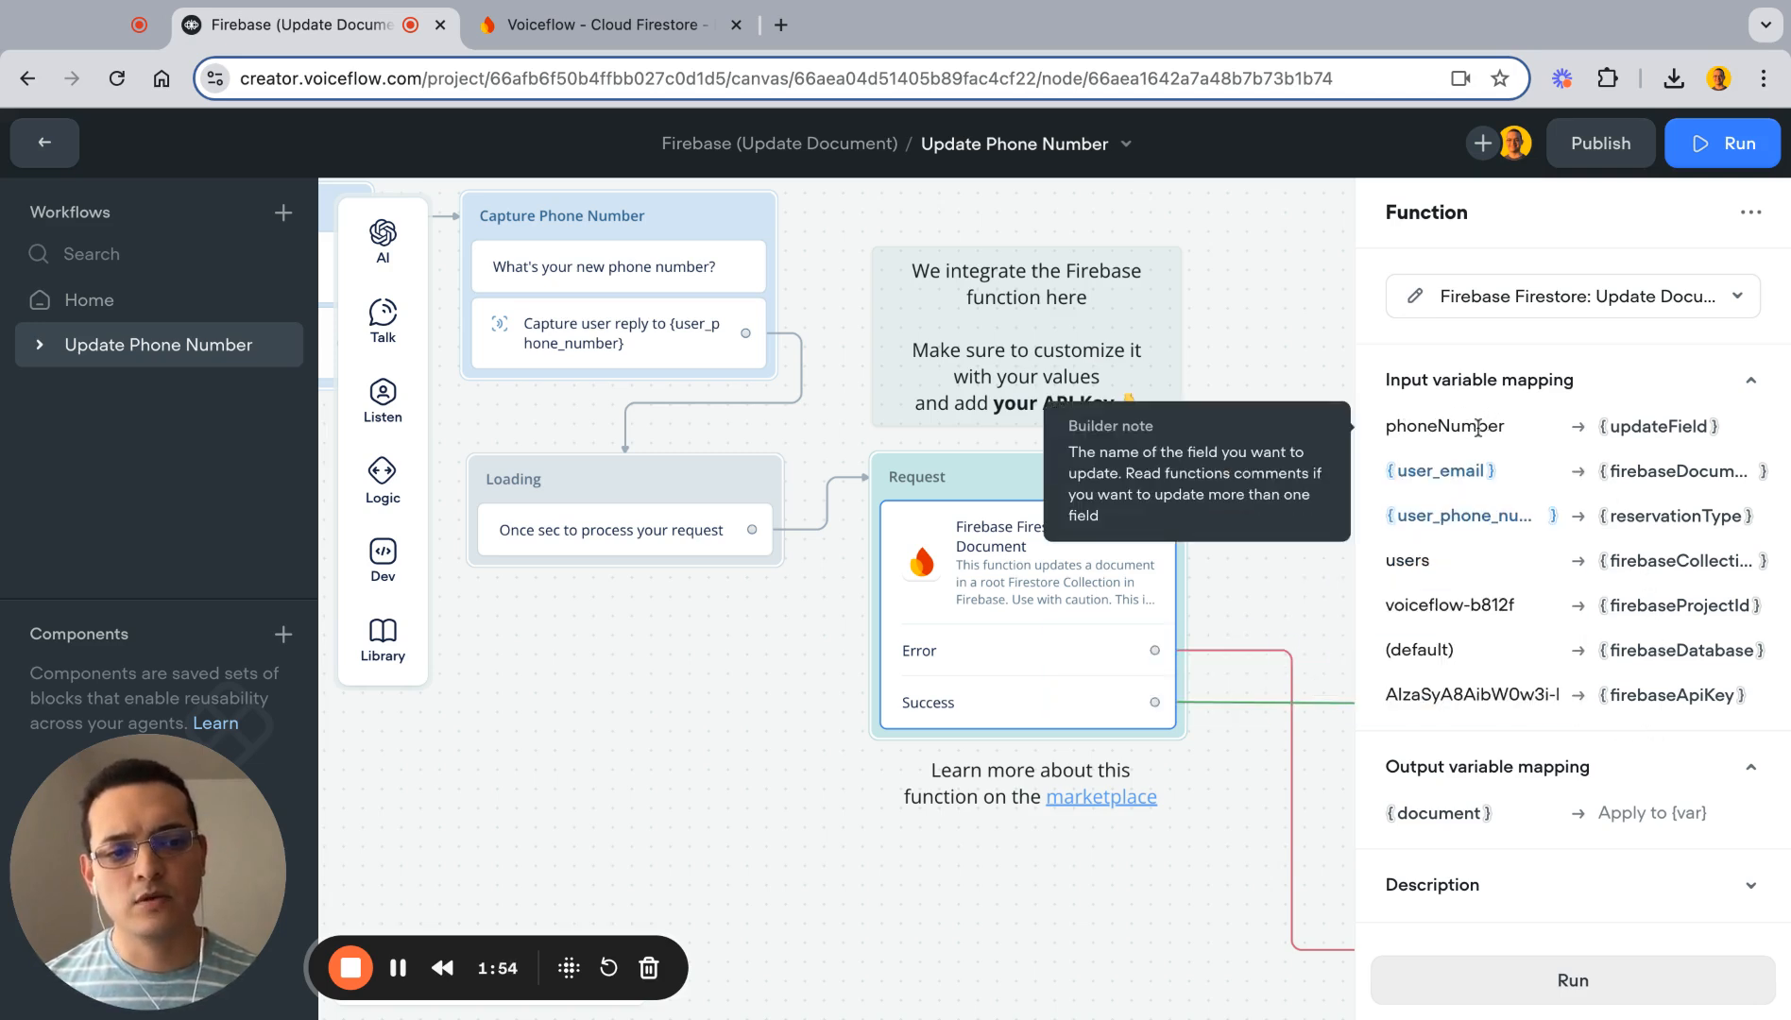
{"action": "mouse_move", "coordinate": [1474, 478]}
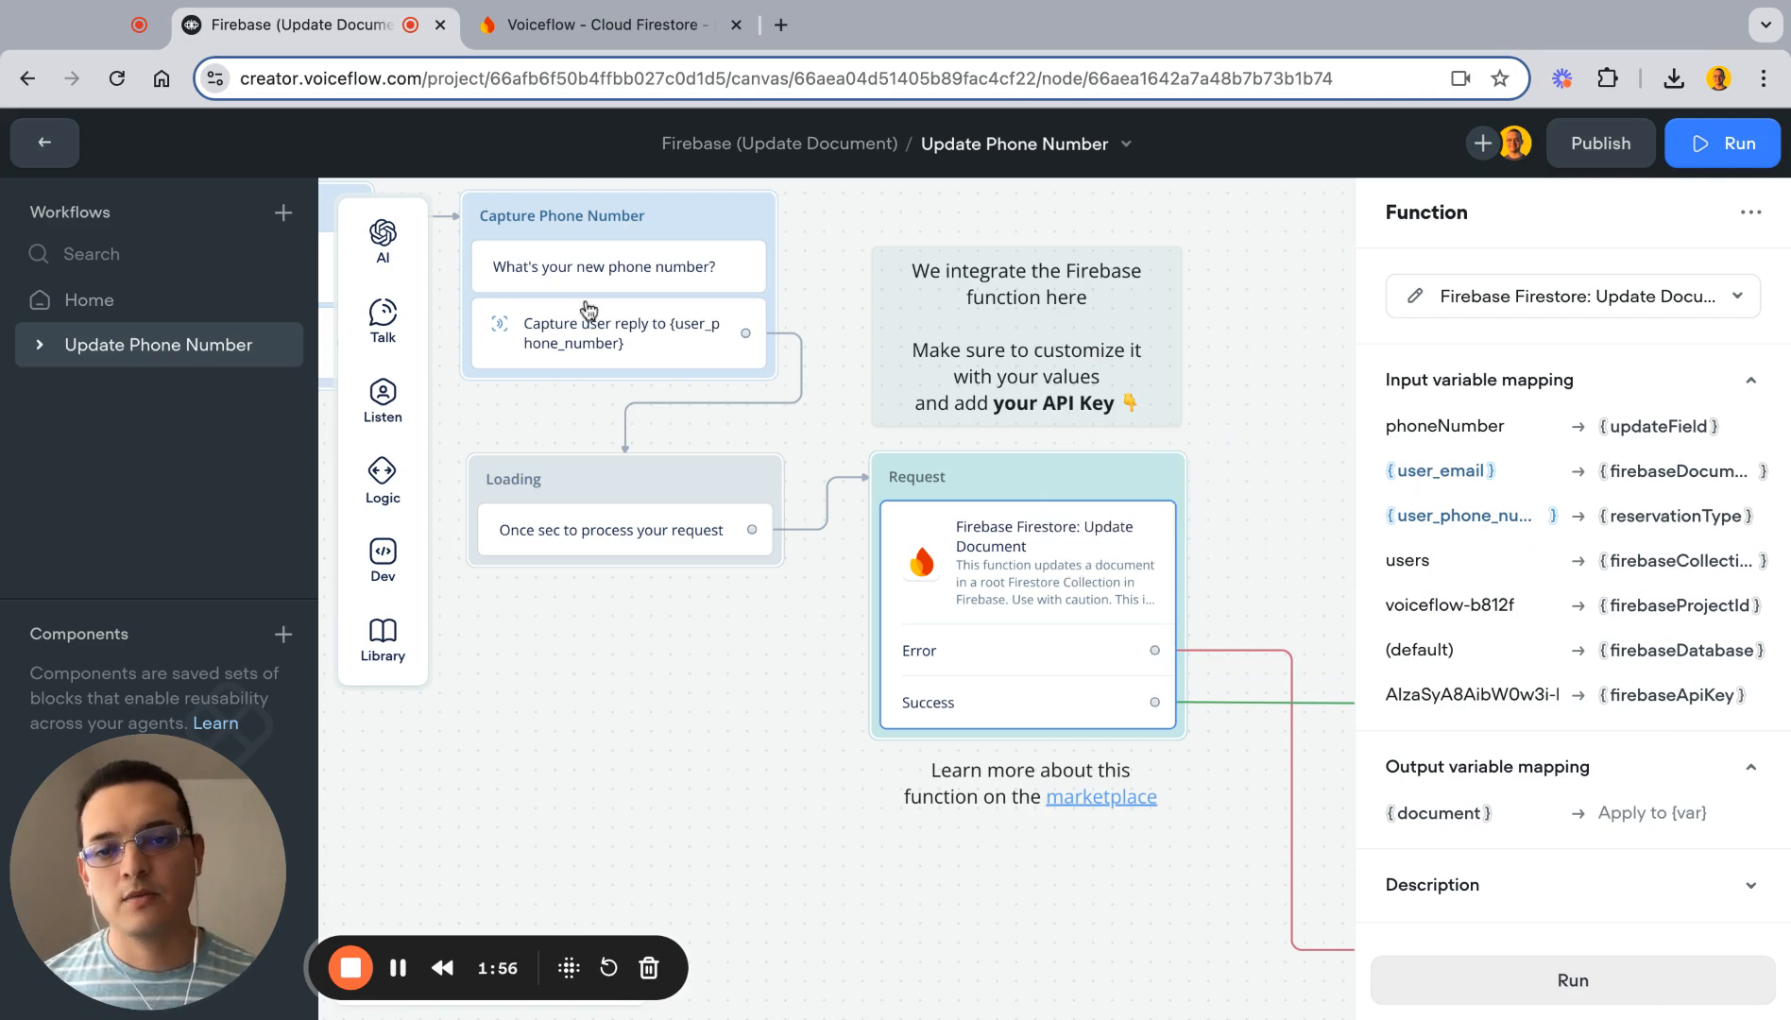
Step: Check the phoneNumber field of the user's document in Cloud Firestore against the updateField mapping of the Voiceflow function
{"action": "left_click", "coordinate": [561, 27]}
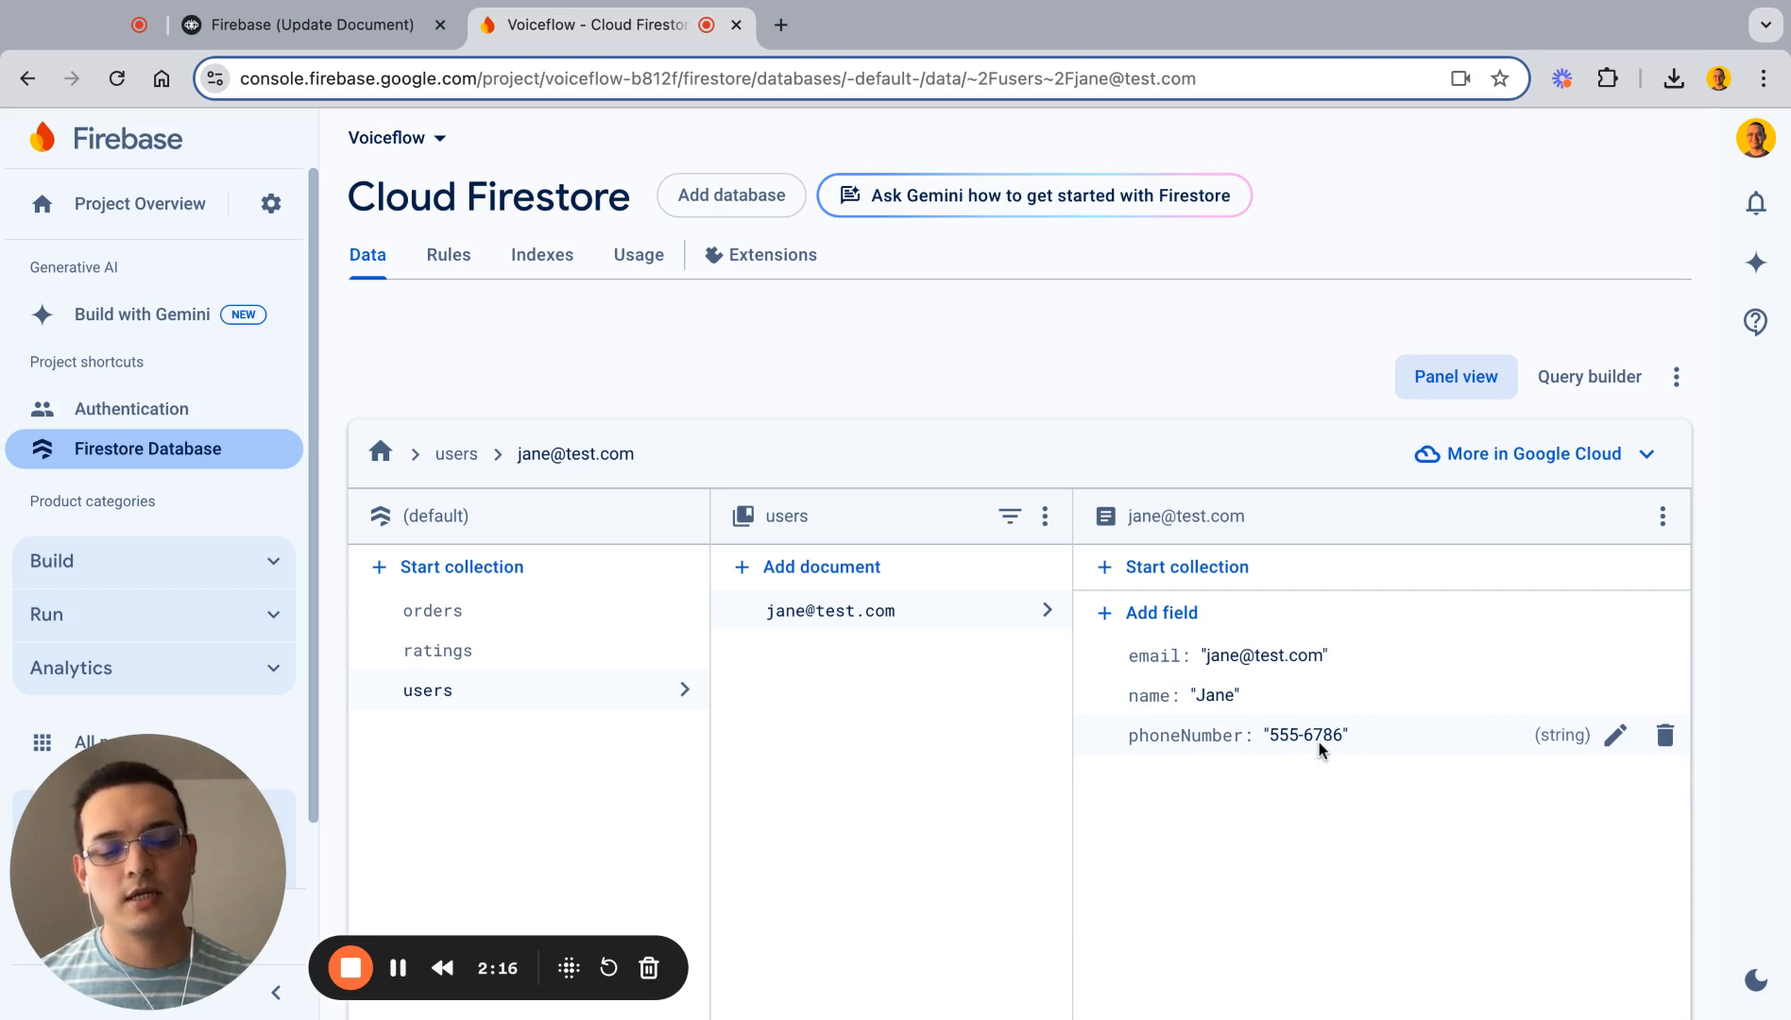
{"action": "left_click", "coordinate": [268, 17]}
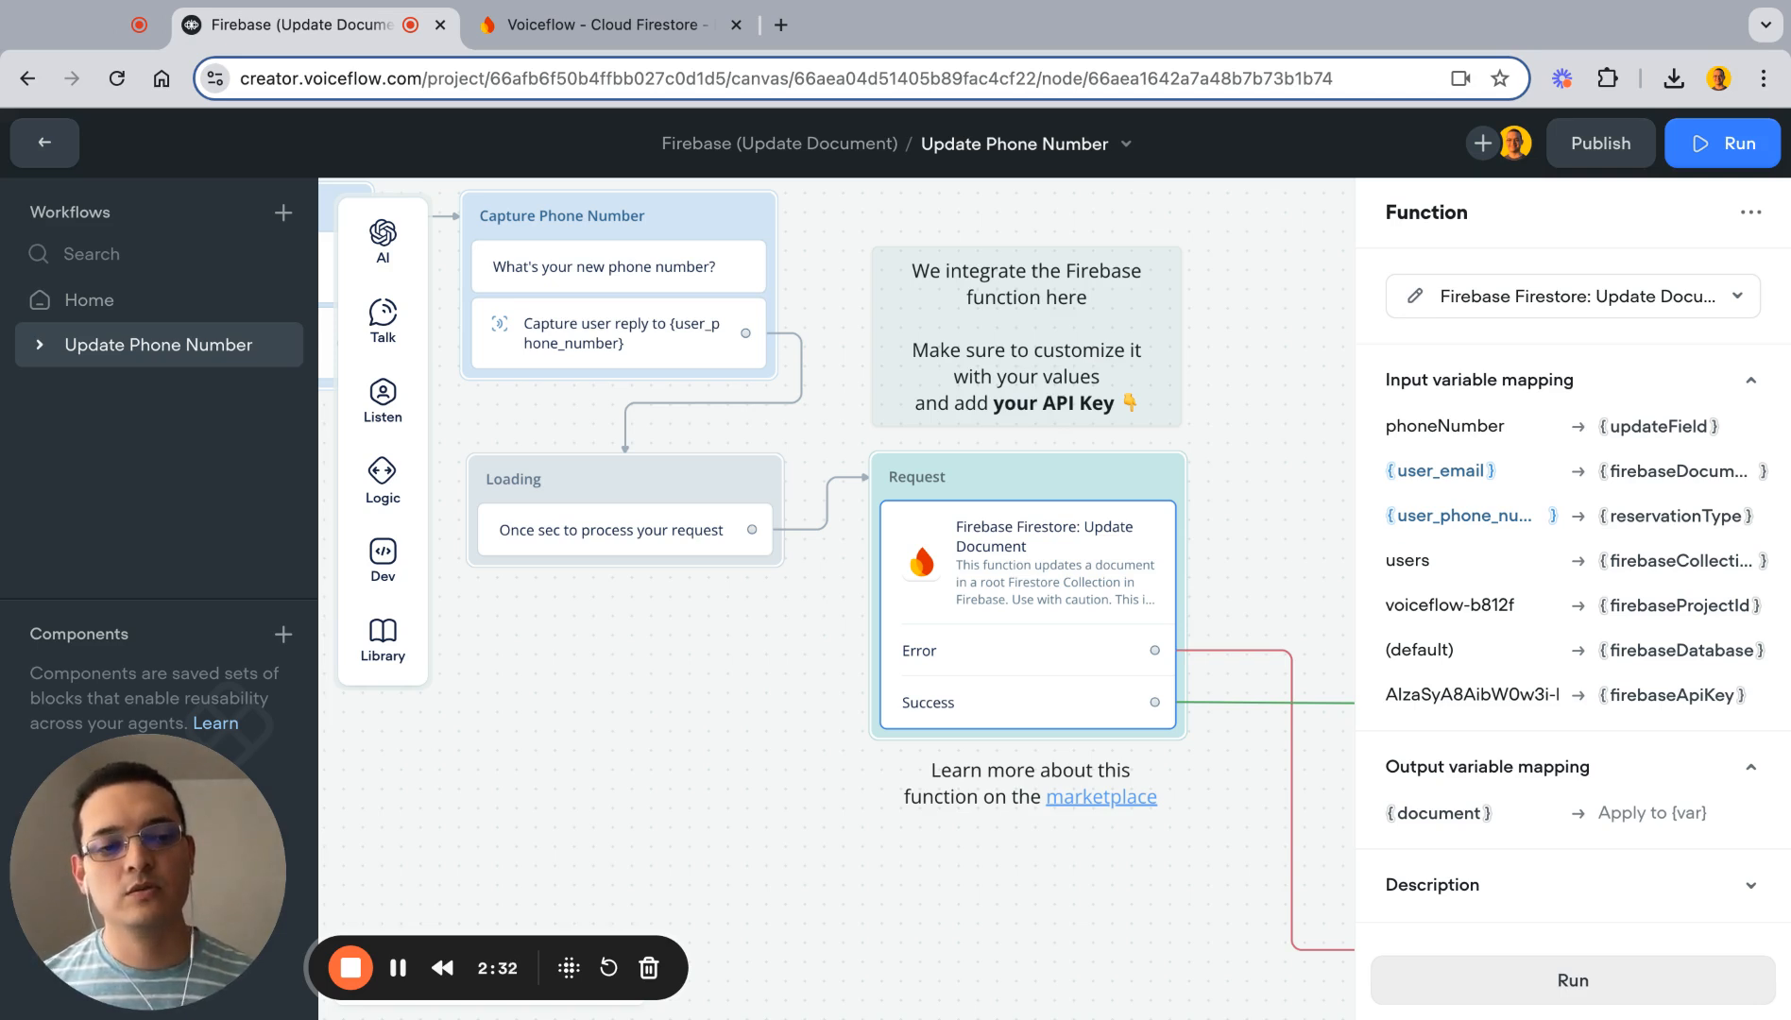
{"action": "mouse_move", "coordinate": [1613, 579]}
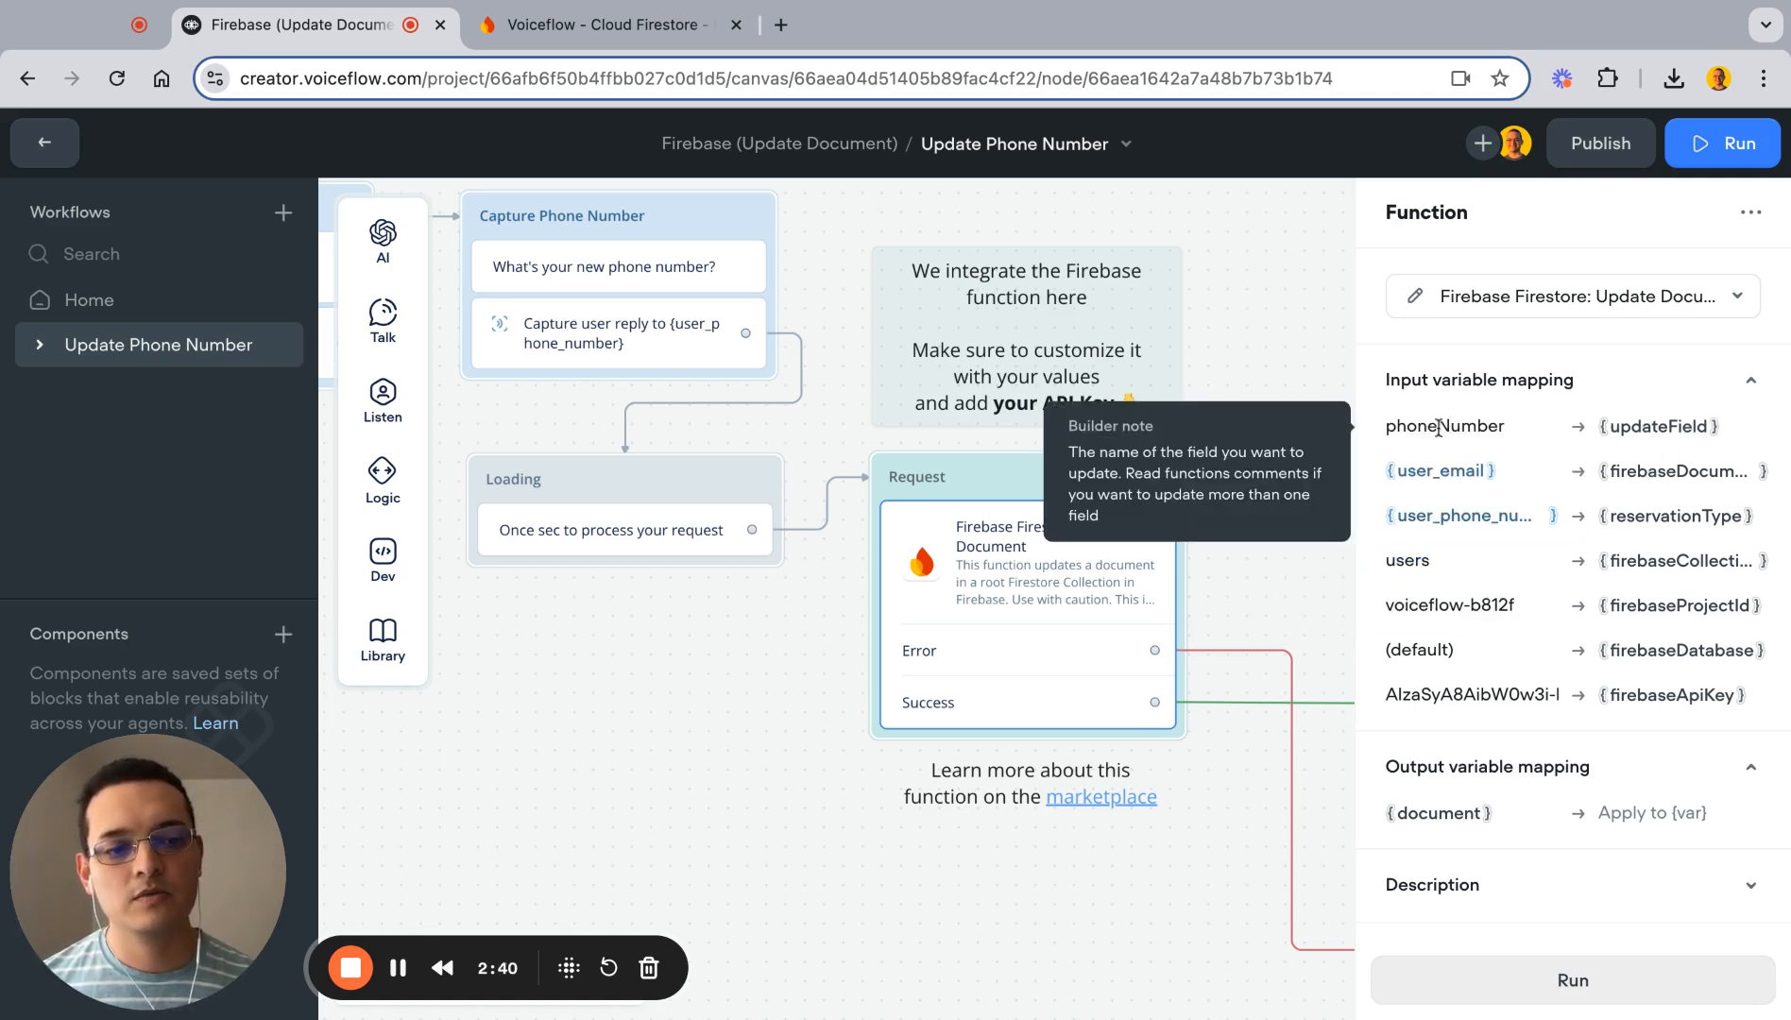
{"action": "double_click", "coordinate": [1438, 427]}
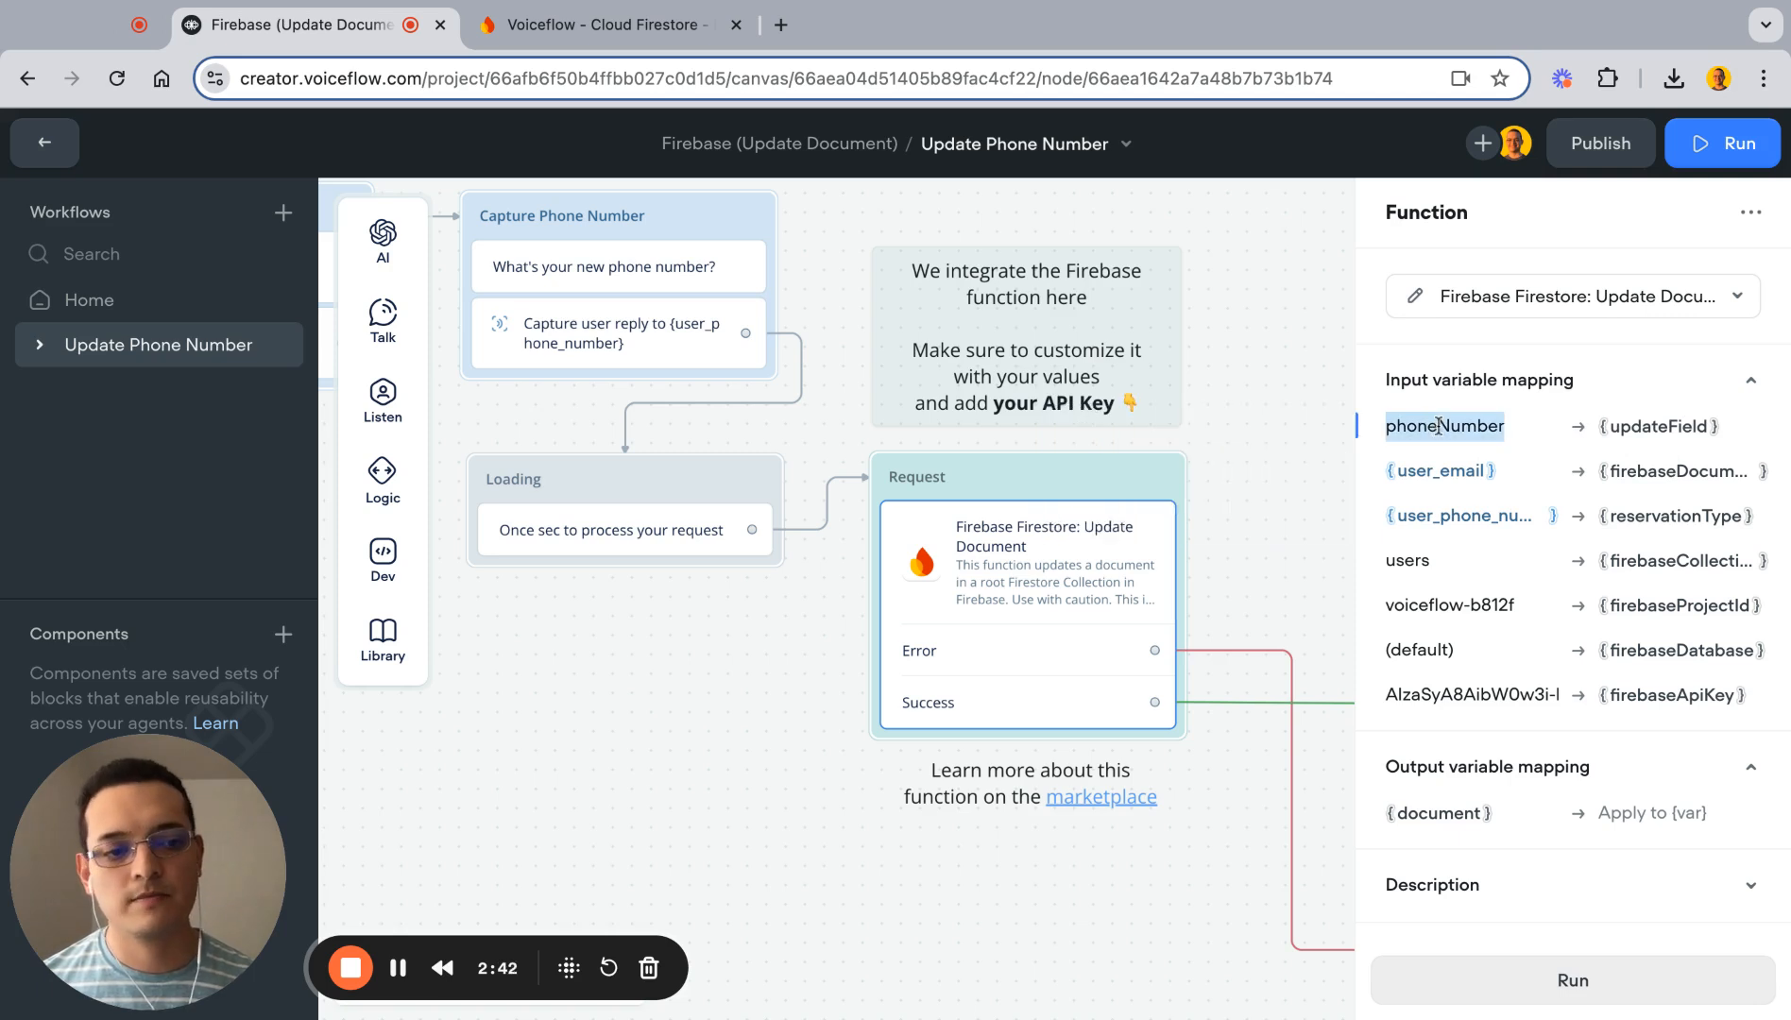
{"action": "mouse_move", "coordinate": [1694, 477]}
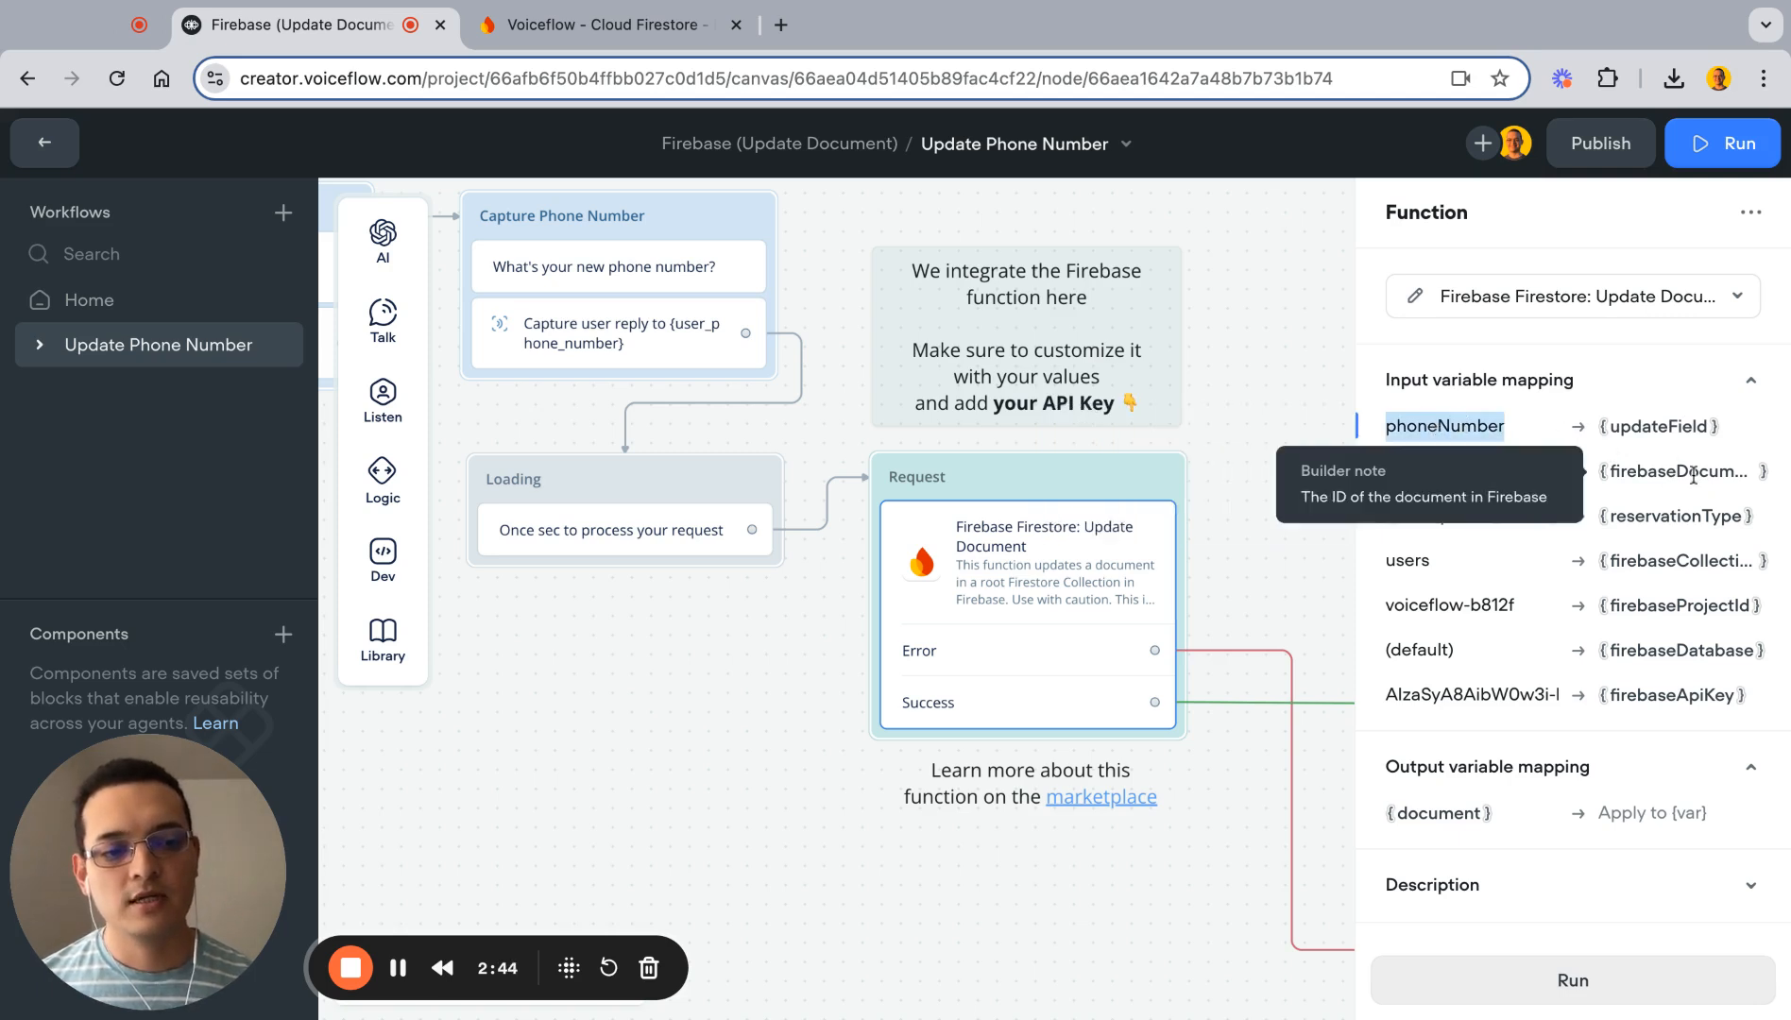
Step: Compare the Firestore users collection and its document with the function's document ID, reservationType and collection mappings in Voiceflow
{"action": "left_click", "coordinate": [581, 19]}
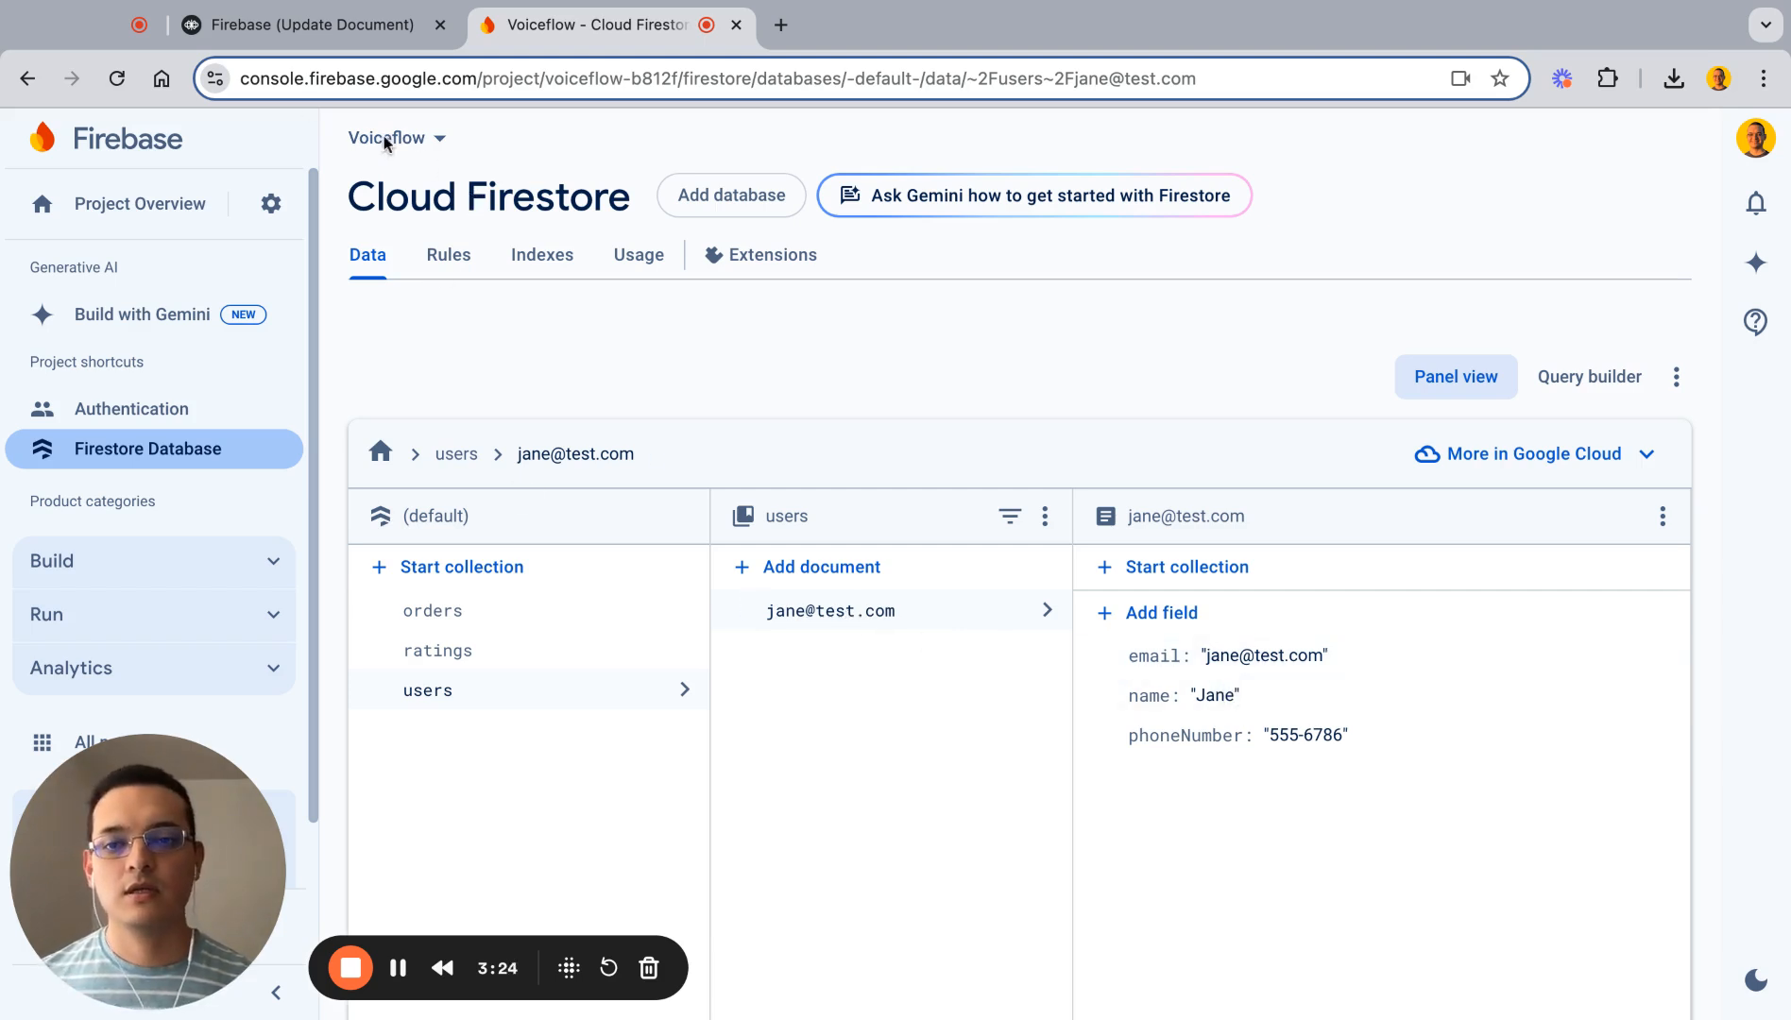
{"action": "left_click", "coordinate": [280, 31]}
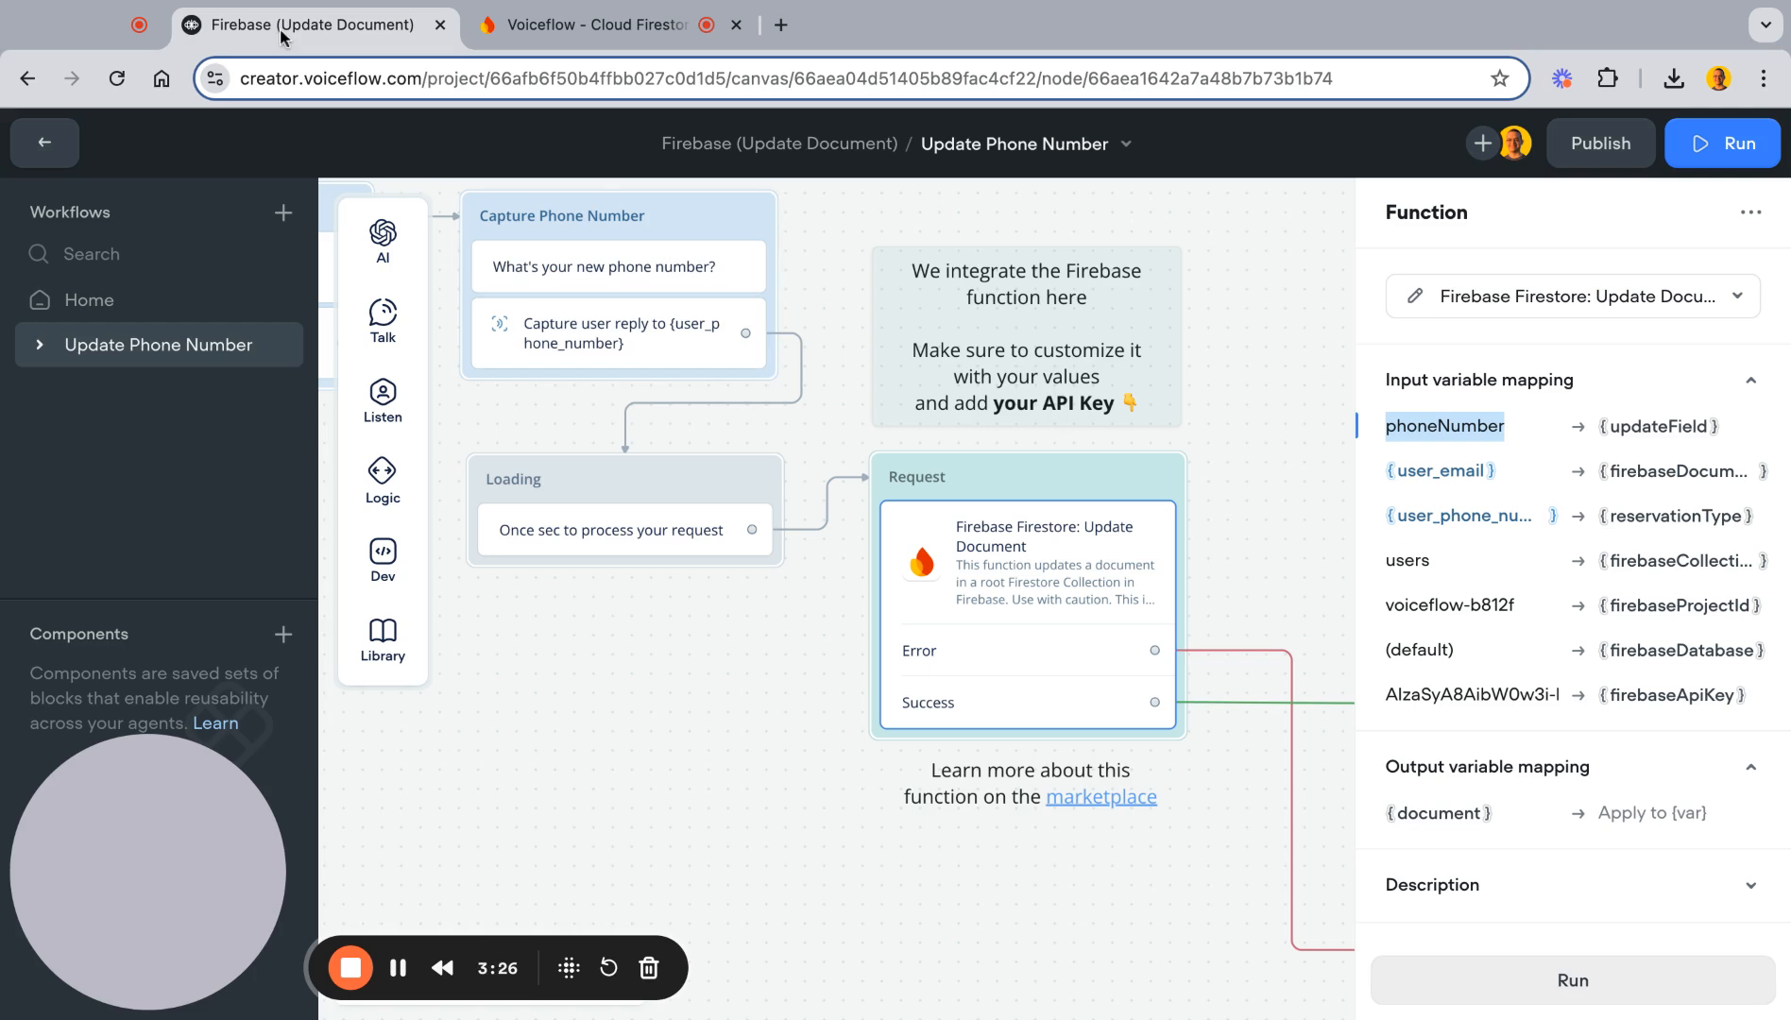
{"action": "mouse_move", "coordinate": [1667, 515]}
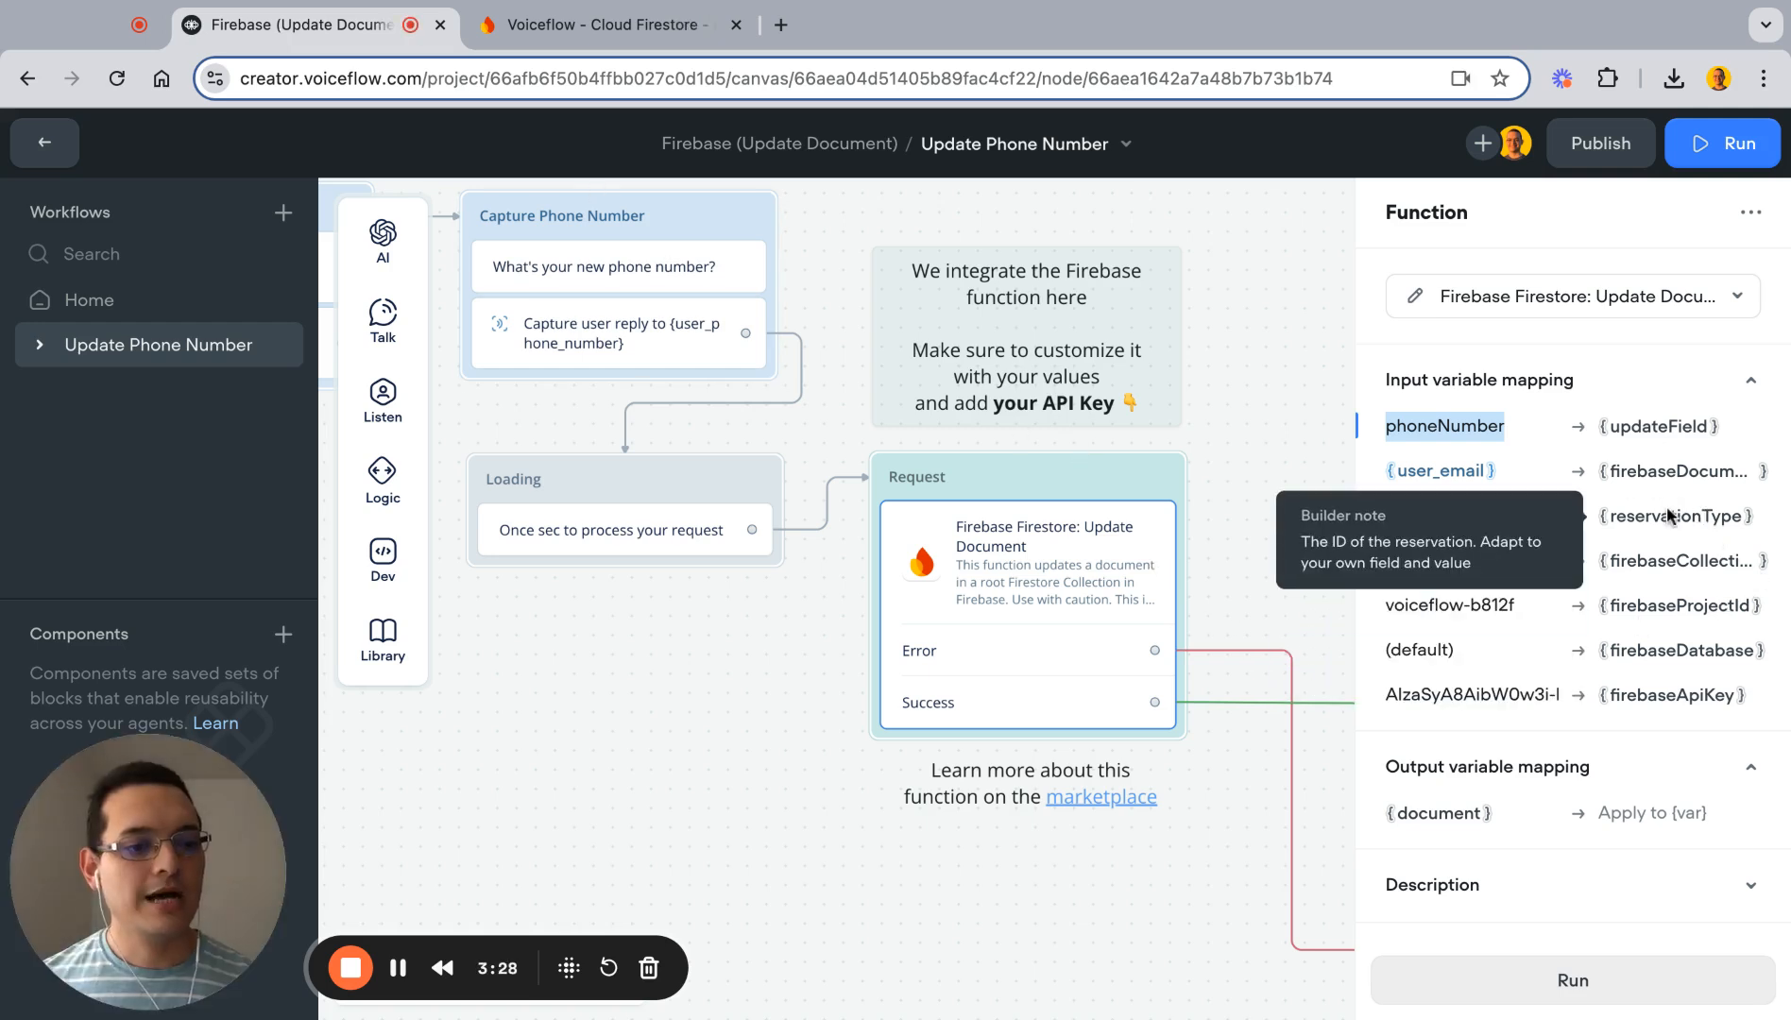
{"action": "mouse_move", "coordinate": [1677, 475]}
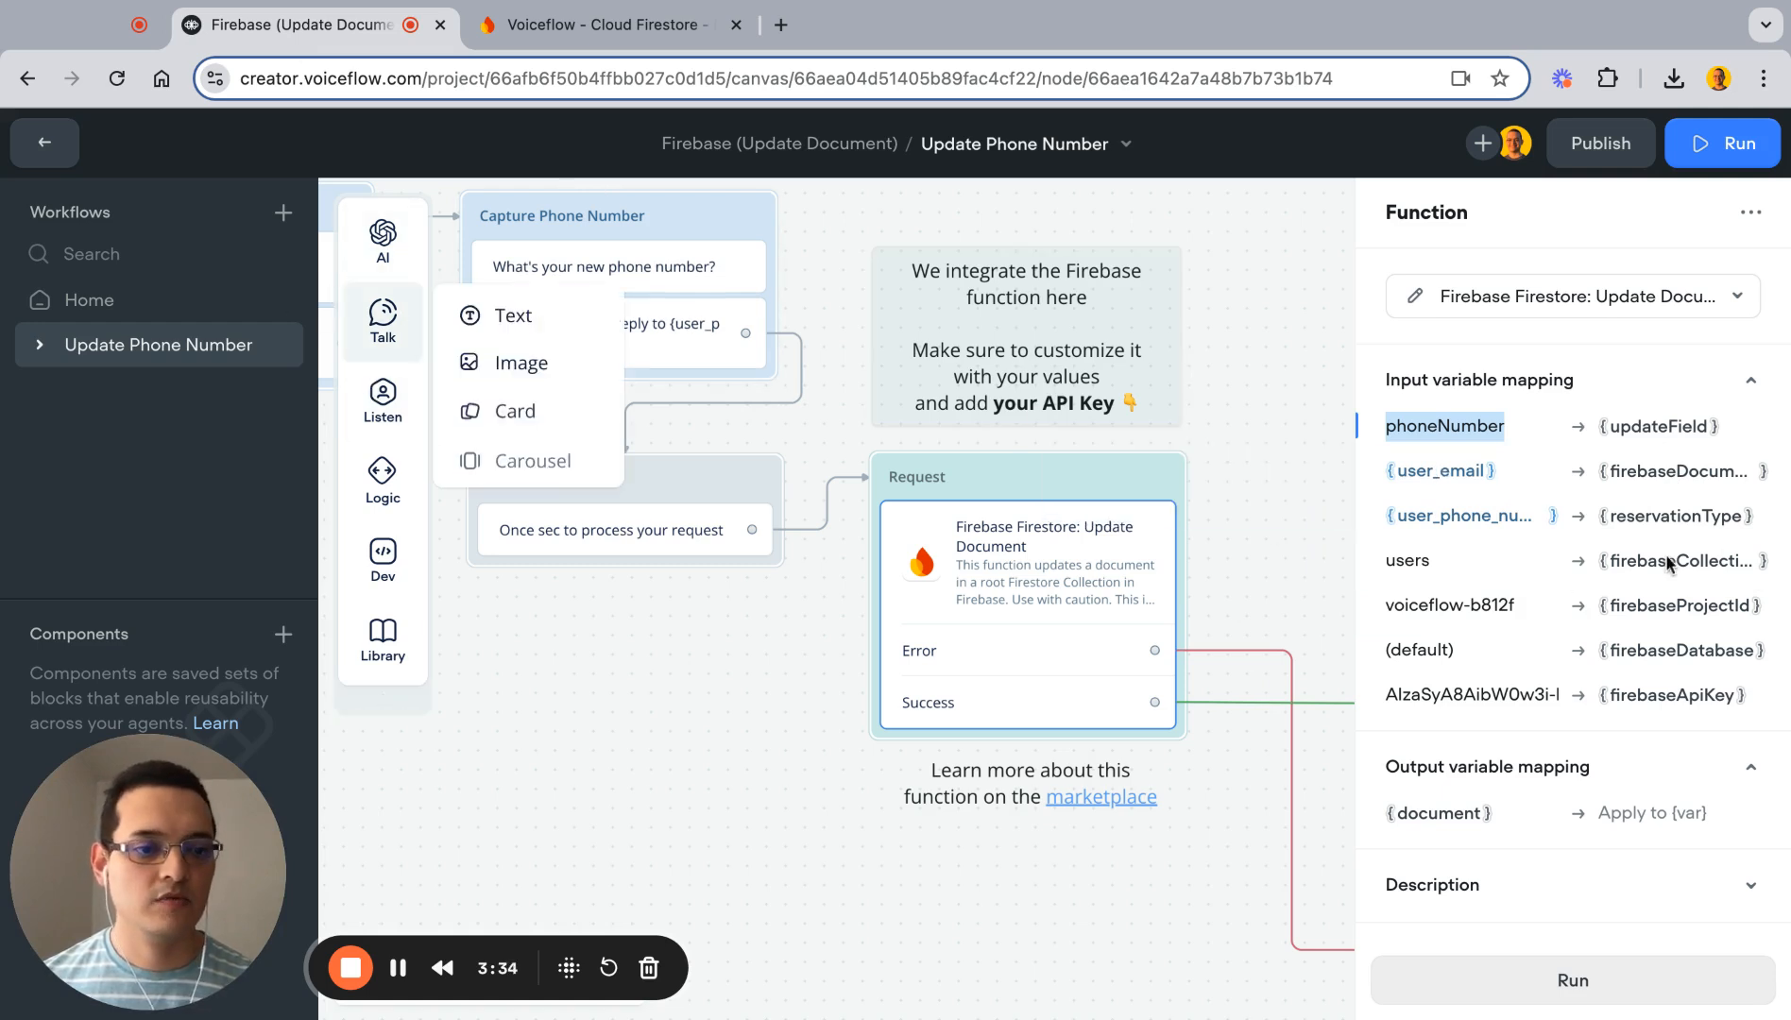
{"action": "mouse_move", "coordinate": [1694, 518]}
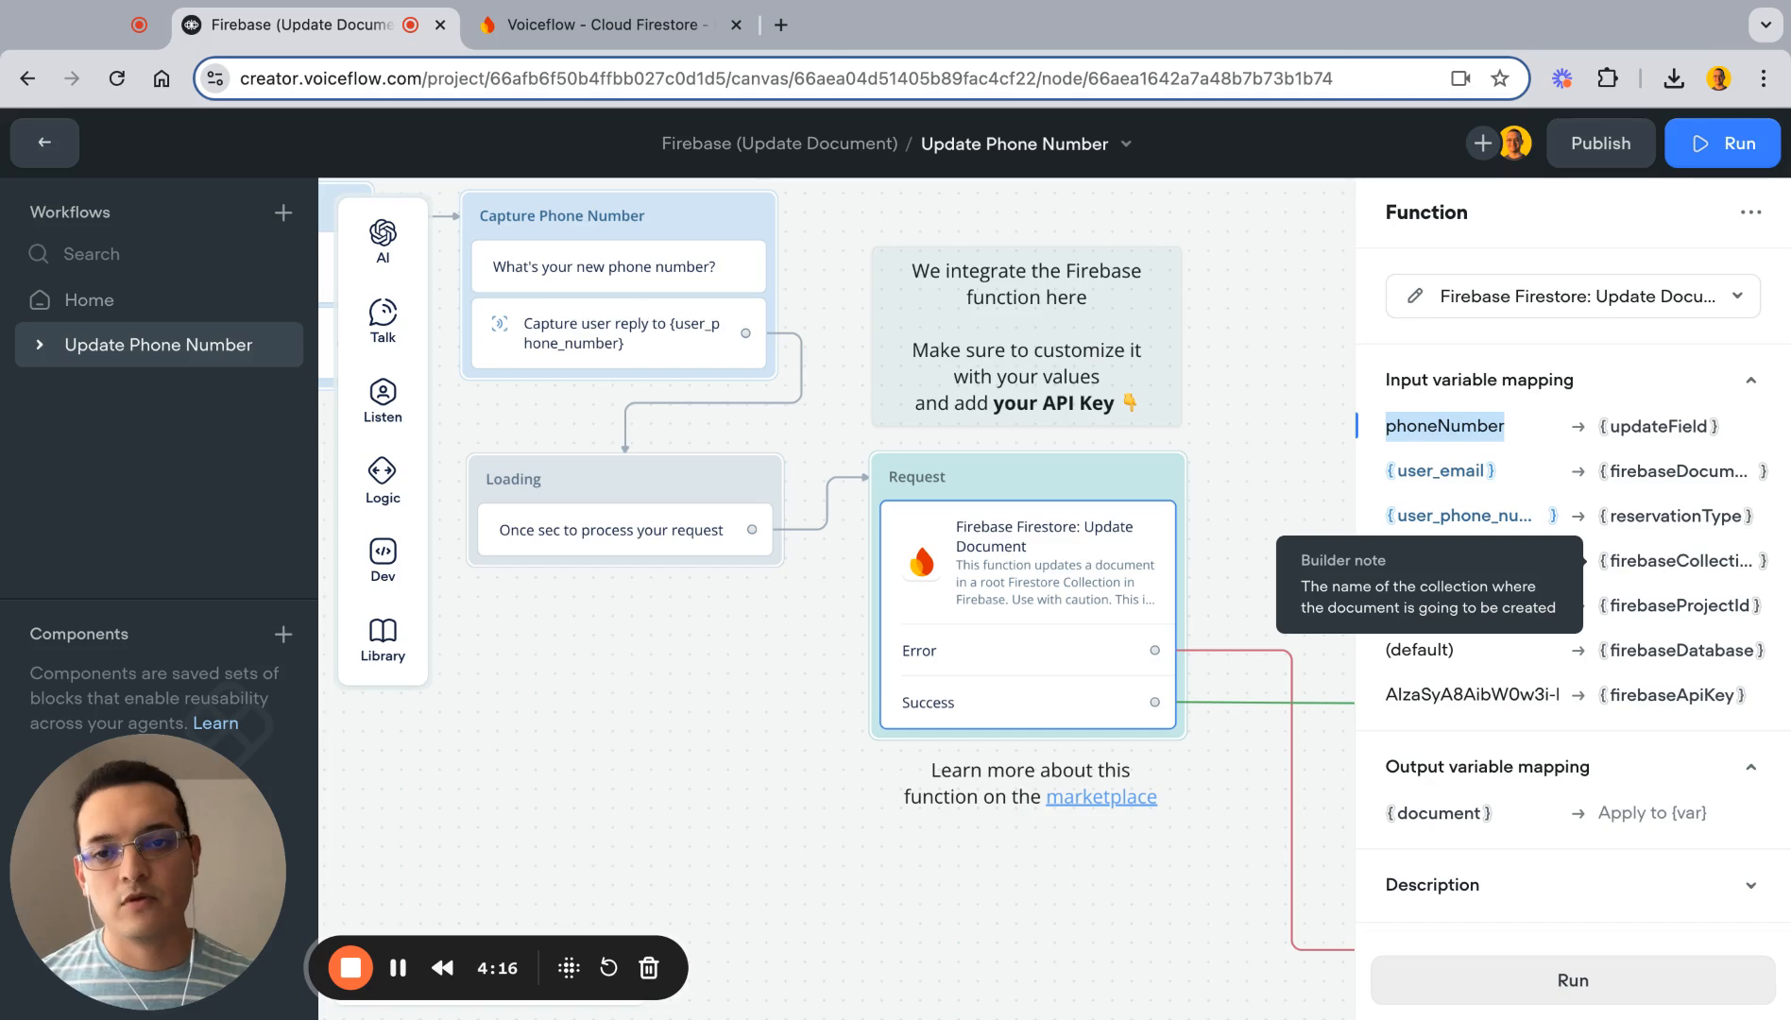
{"action": "key", "text": "ctrl+Tab"}
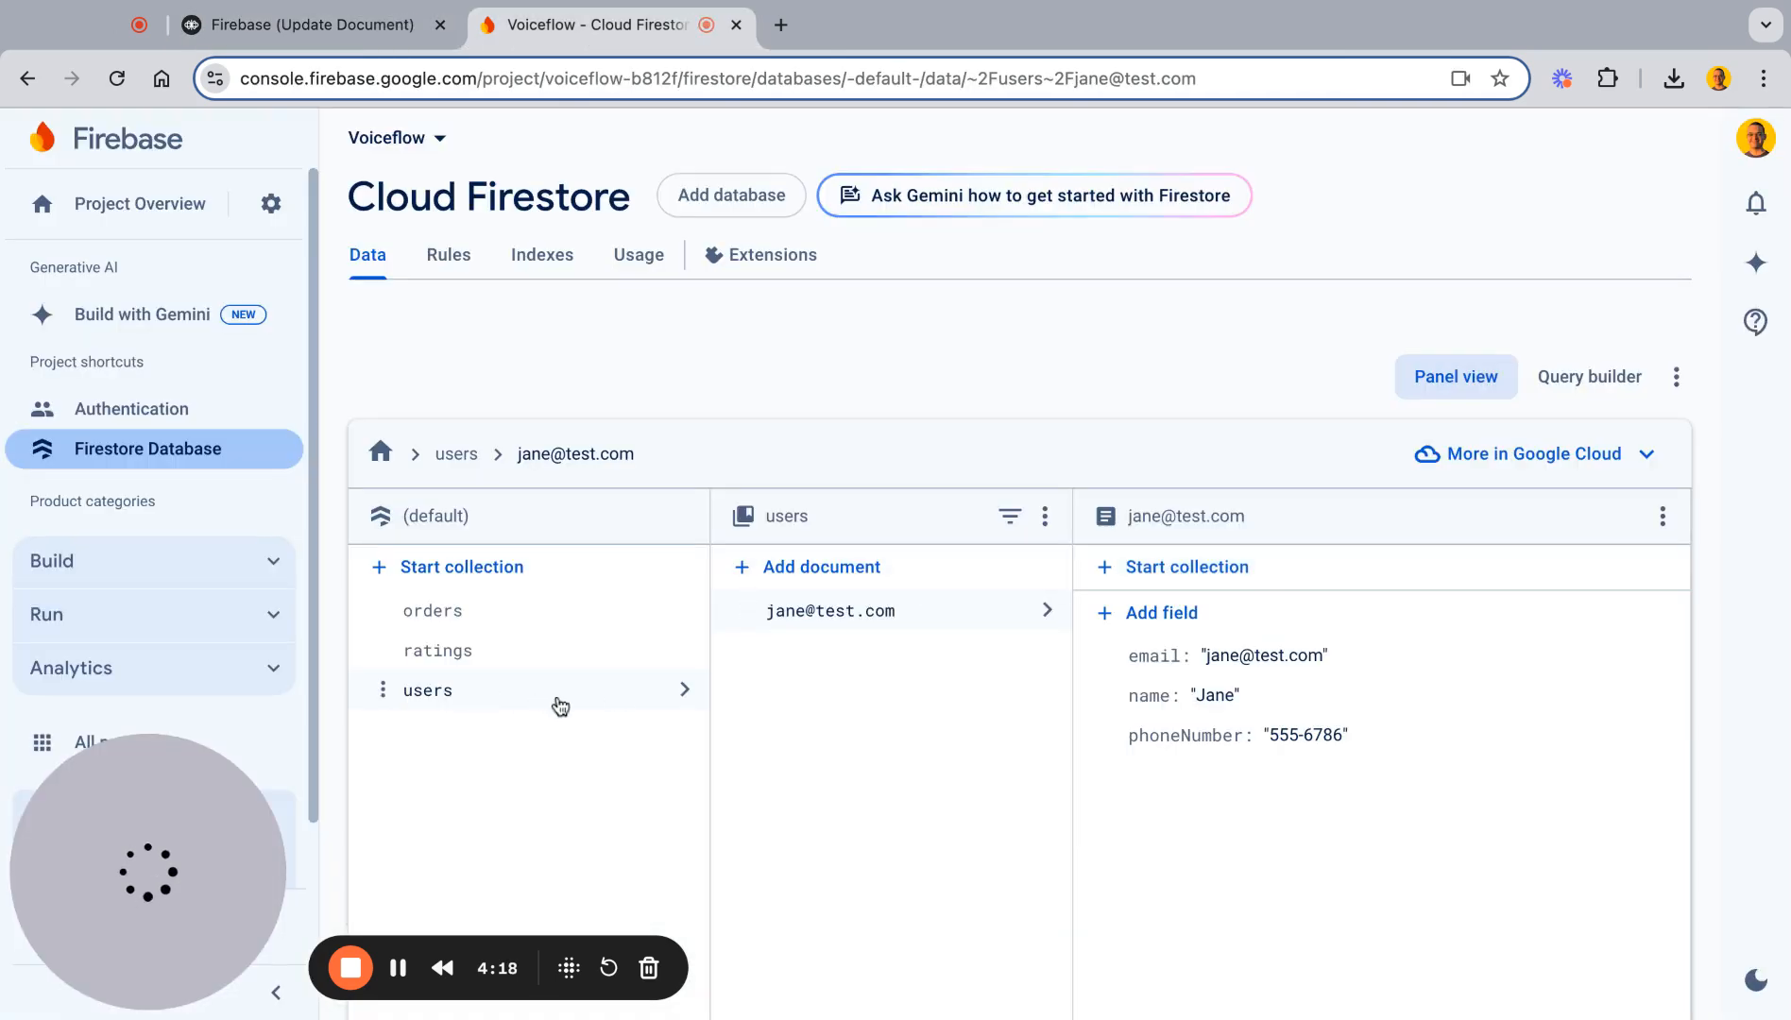
{"action": "key", "text": "ctrl+shift+Tab"}
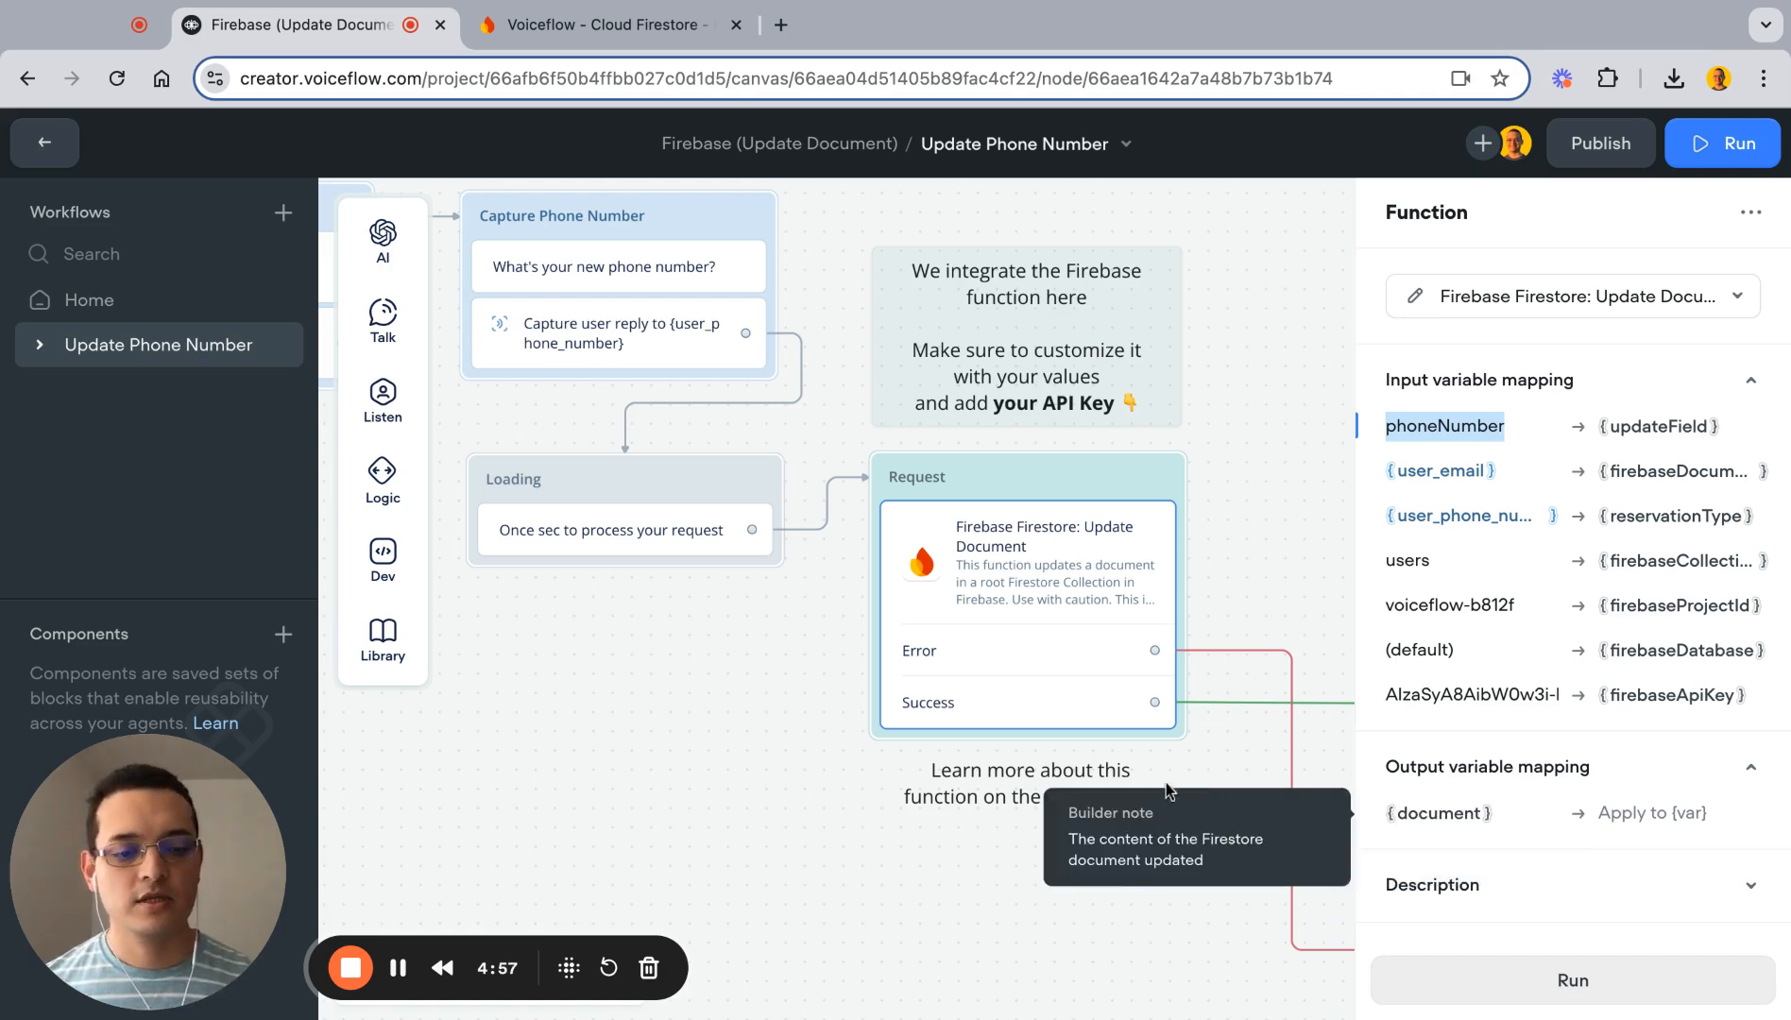
Step: Open the agent's prototype and start a test session from the Home workflow
{"action": "scroll", "coordinate": [1103, 799], "scroll_direction": "down", "scroll_amount": 1}
{"action": "scroll", "coordinate": [1103, 798], "scroll_direction": "down", "scroll_amount": 5}
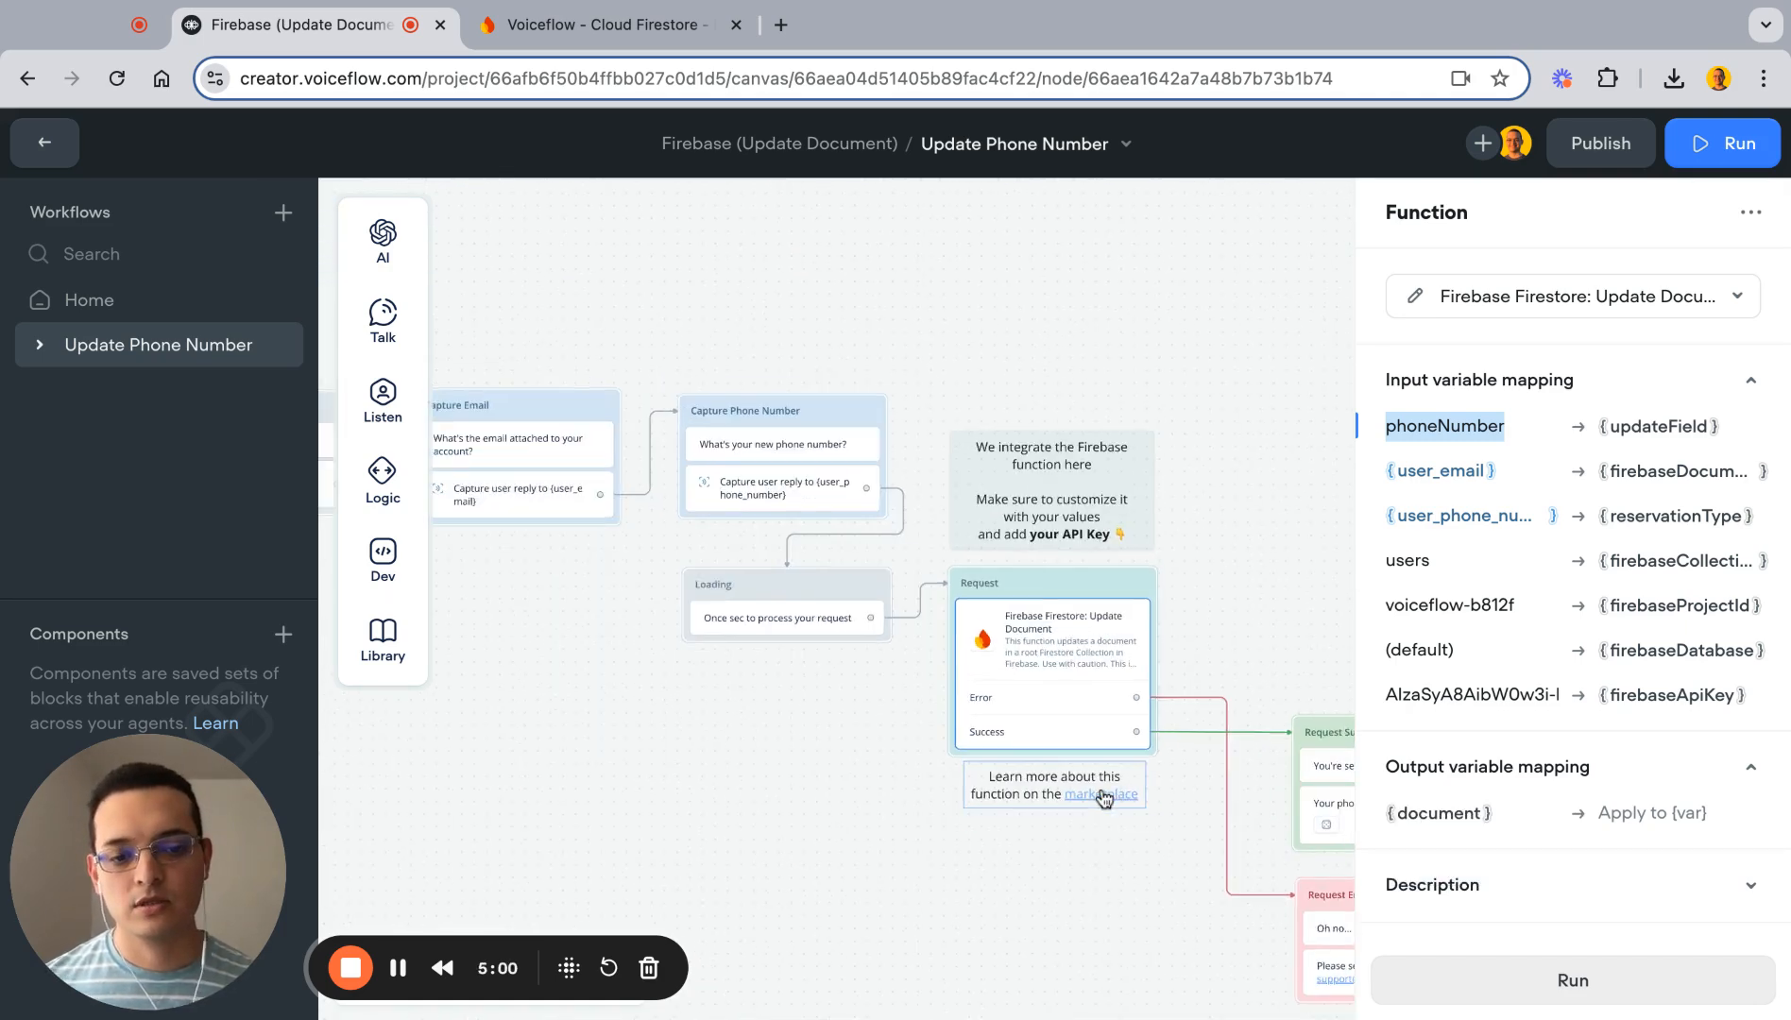
{"action": "scroll", "coordinate": [1104, 799], "scroll_direction": "right", "scroll_amount": 1}
{"action": "scroll", "coordinate": [1103, 799], "scroll_direction": "down", "scroll_amount": 1}
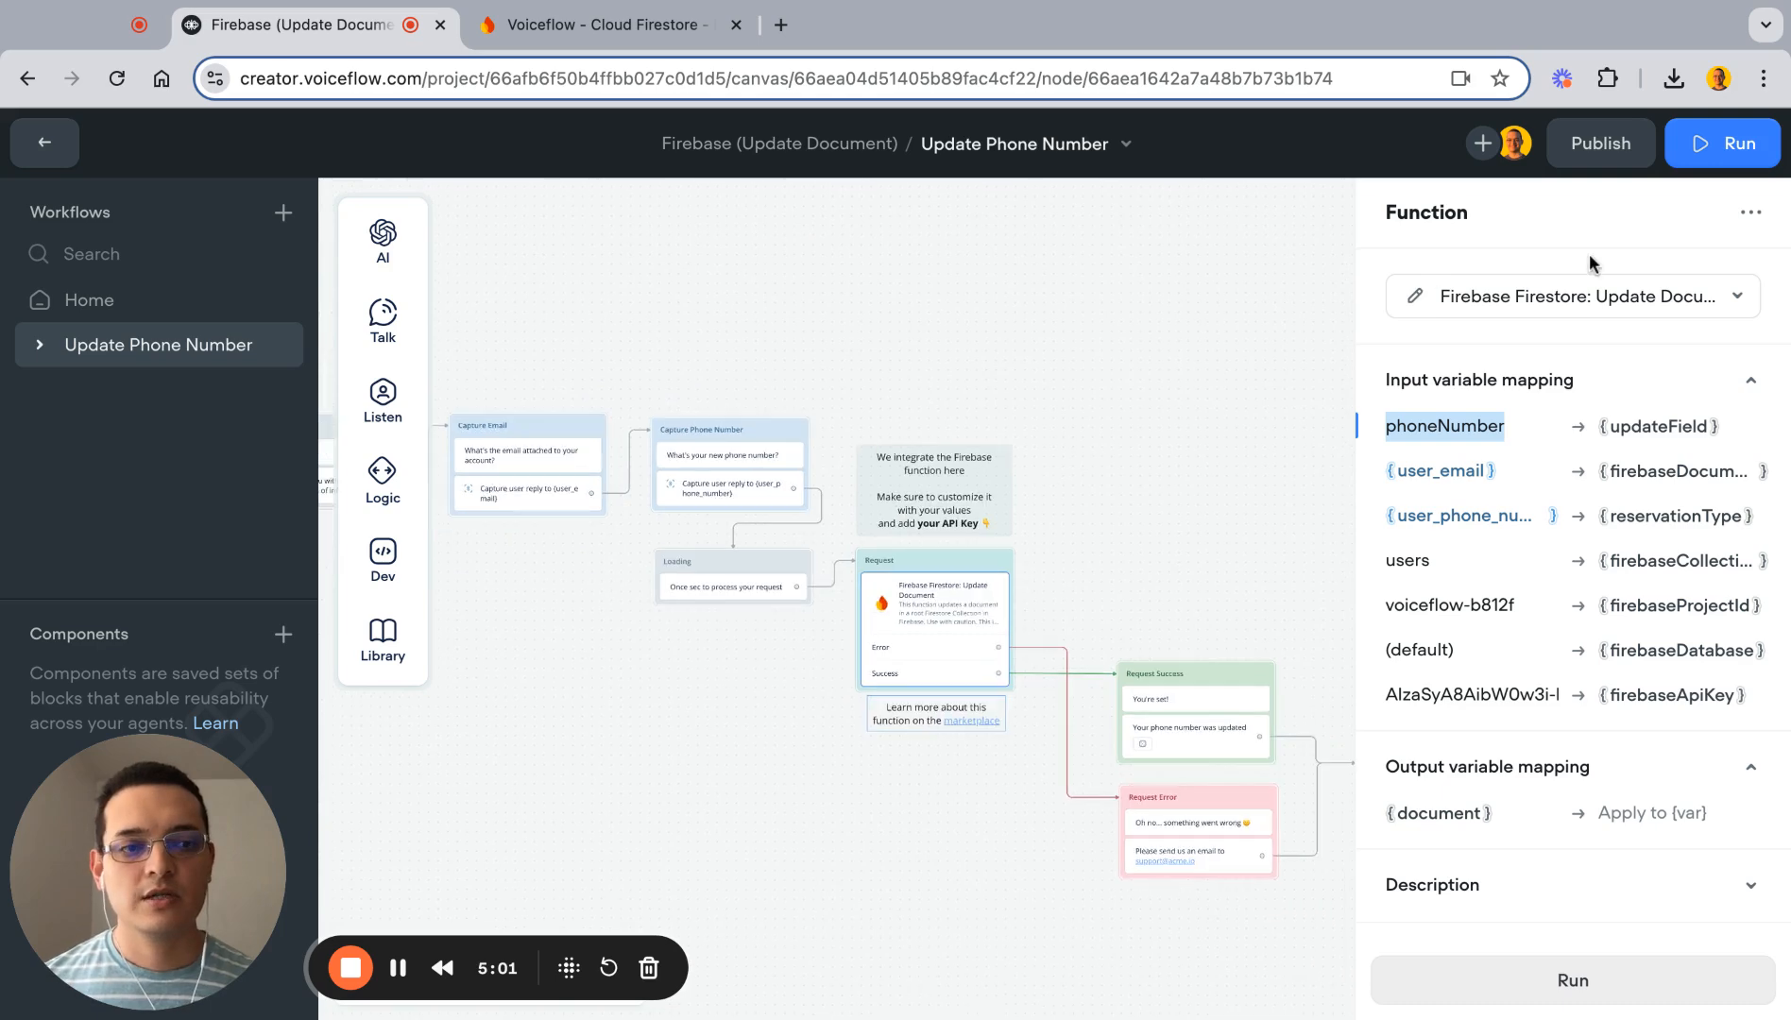
{"action": "left_click", "coordinate": [1714, 153]}
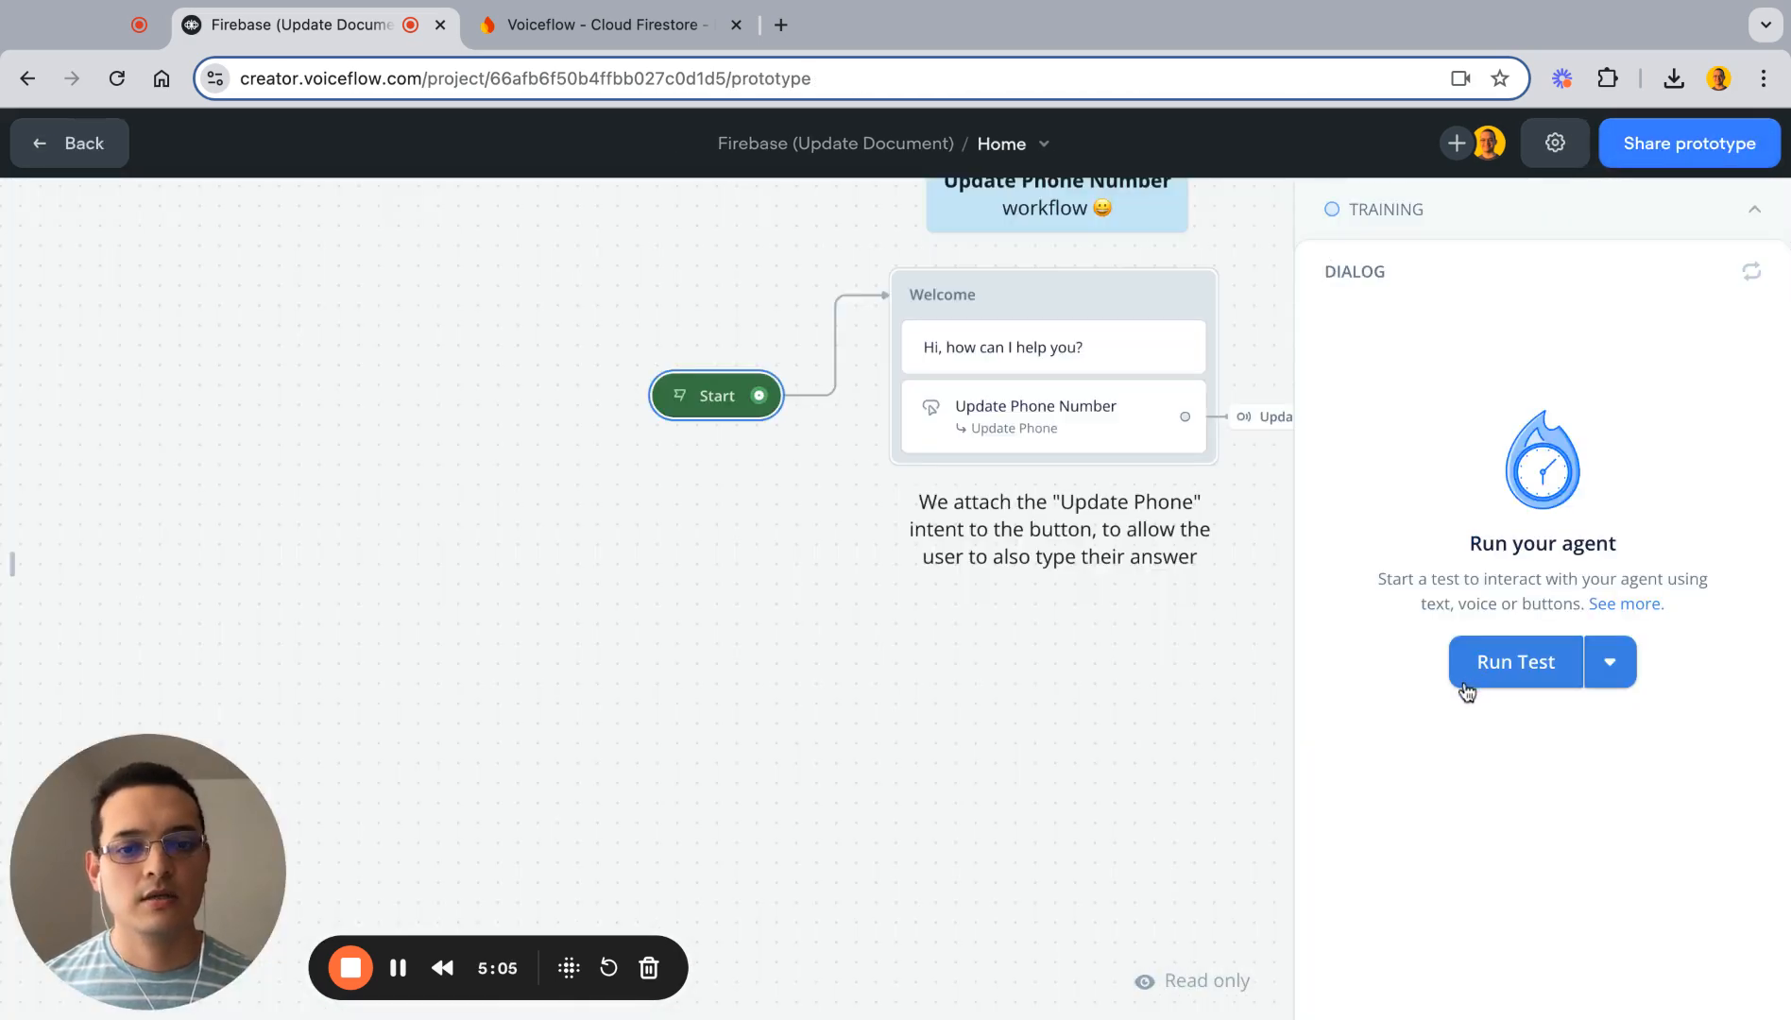
{"action": "left_click", "coordinate": [1535, 665]}
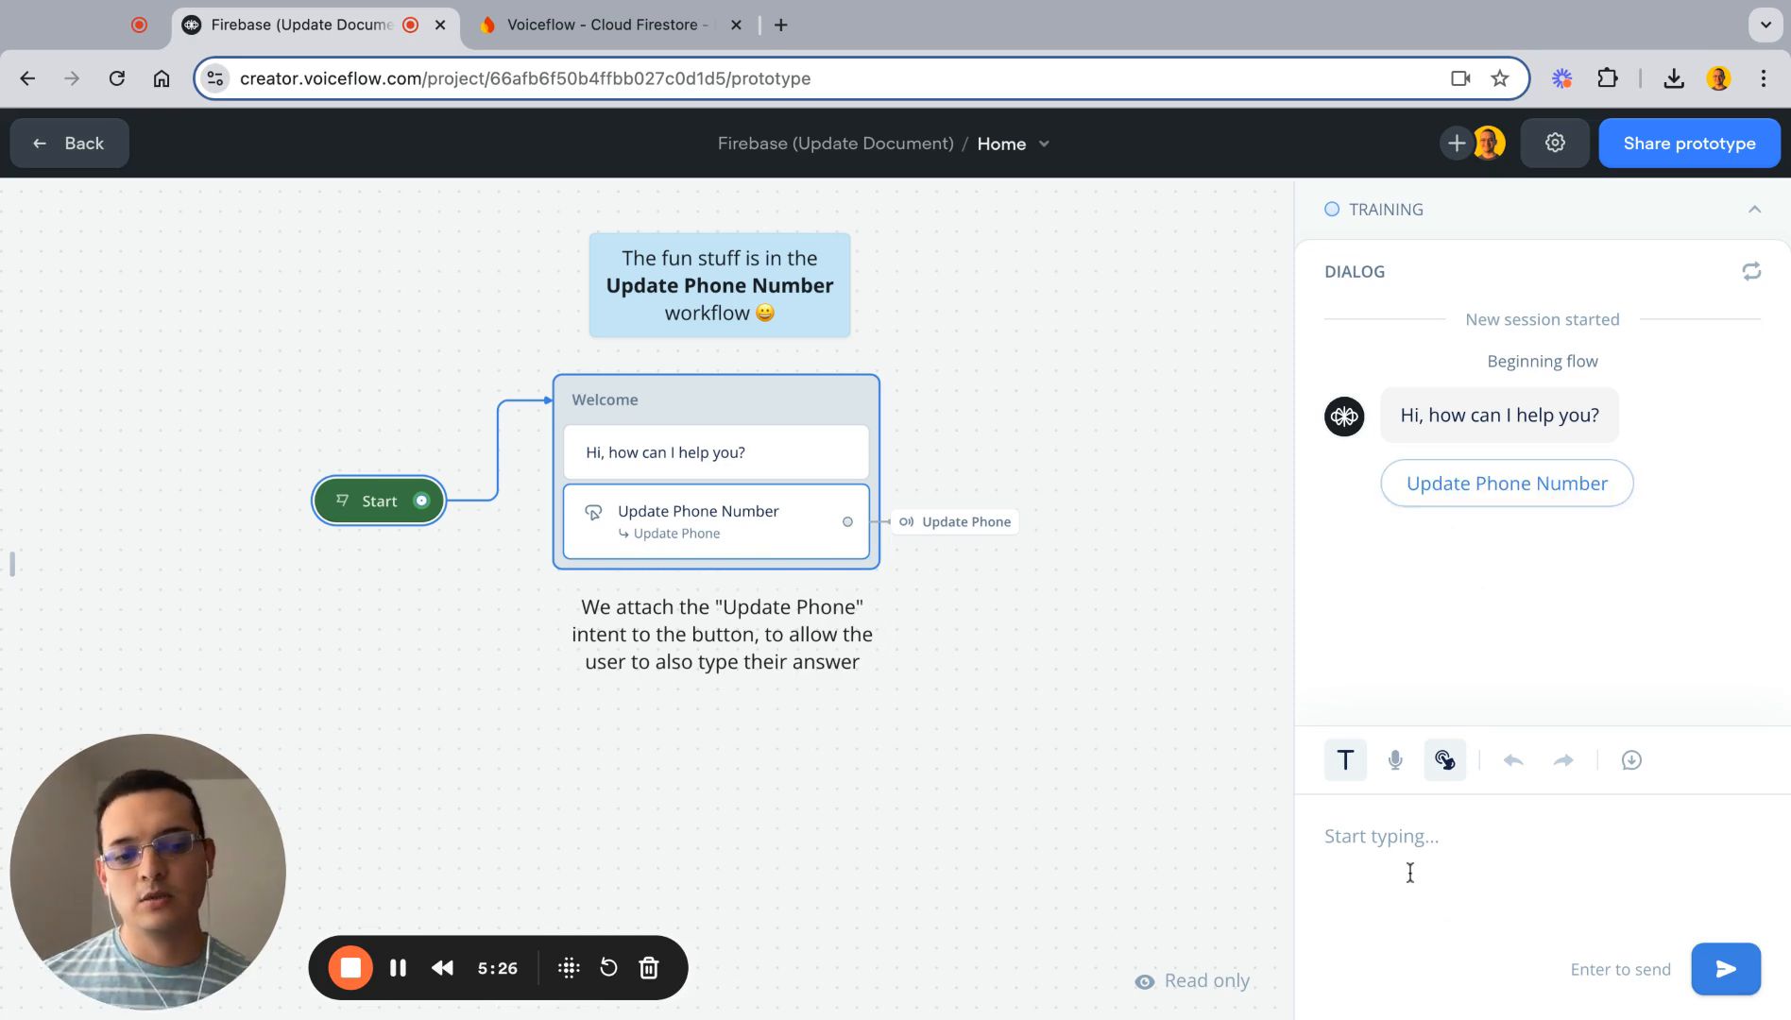
Step: Send the message "I want to update my phone number" in the prototype's test dialog
{"action": "type", "text": "I want "}
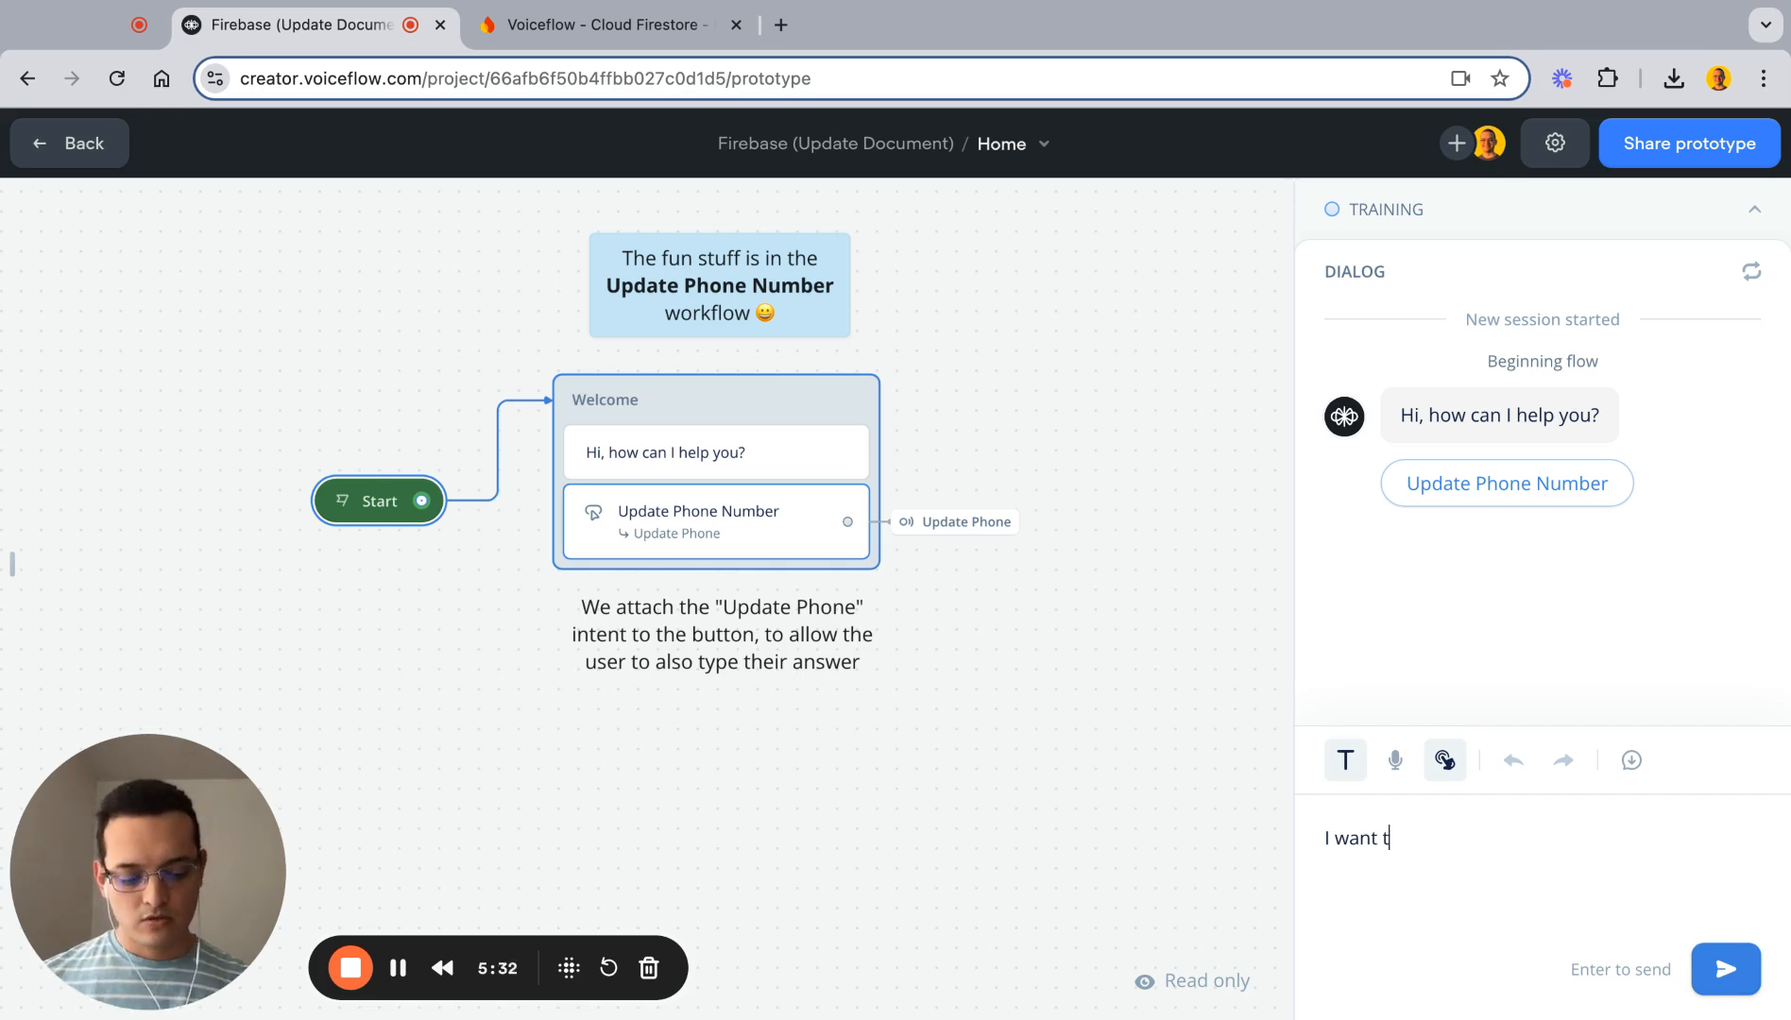
{"action": "type", "text": "to update "}
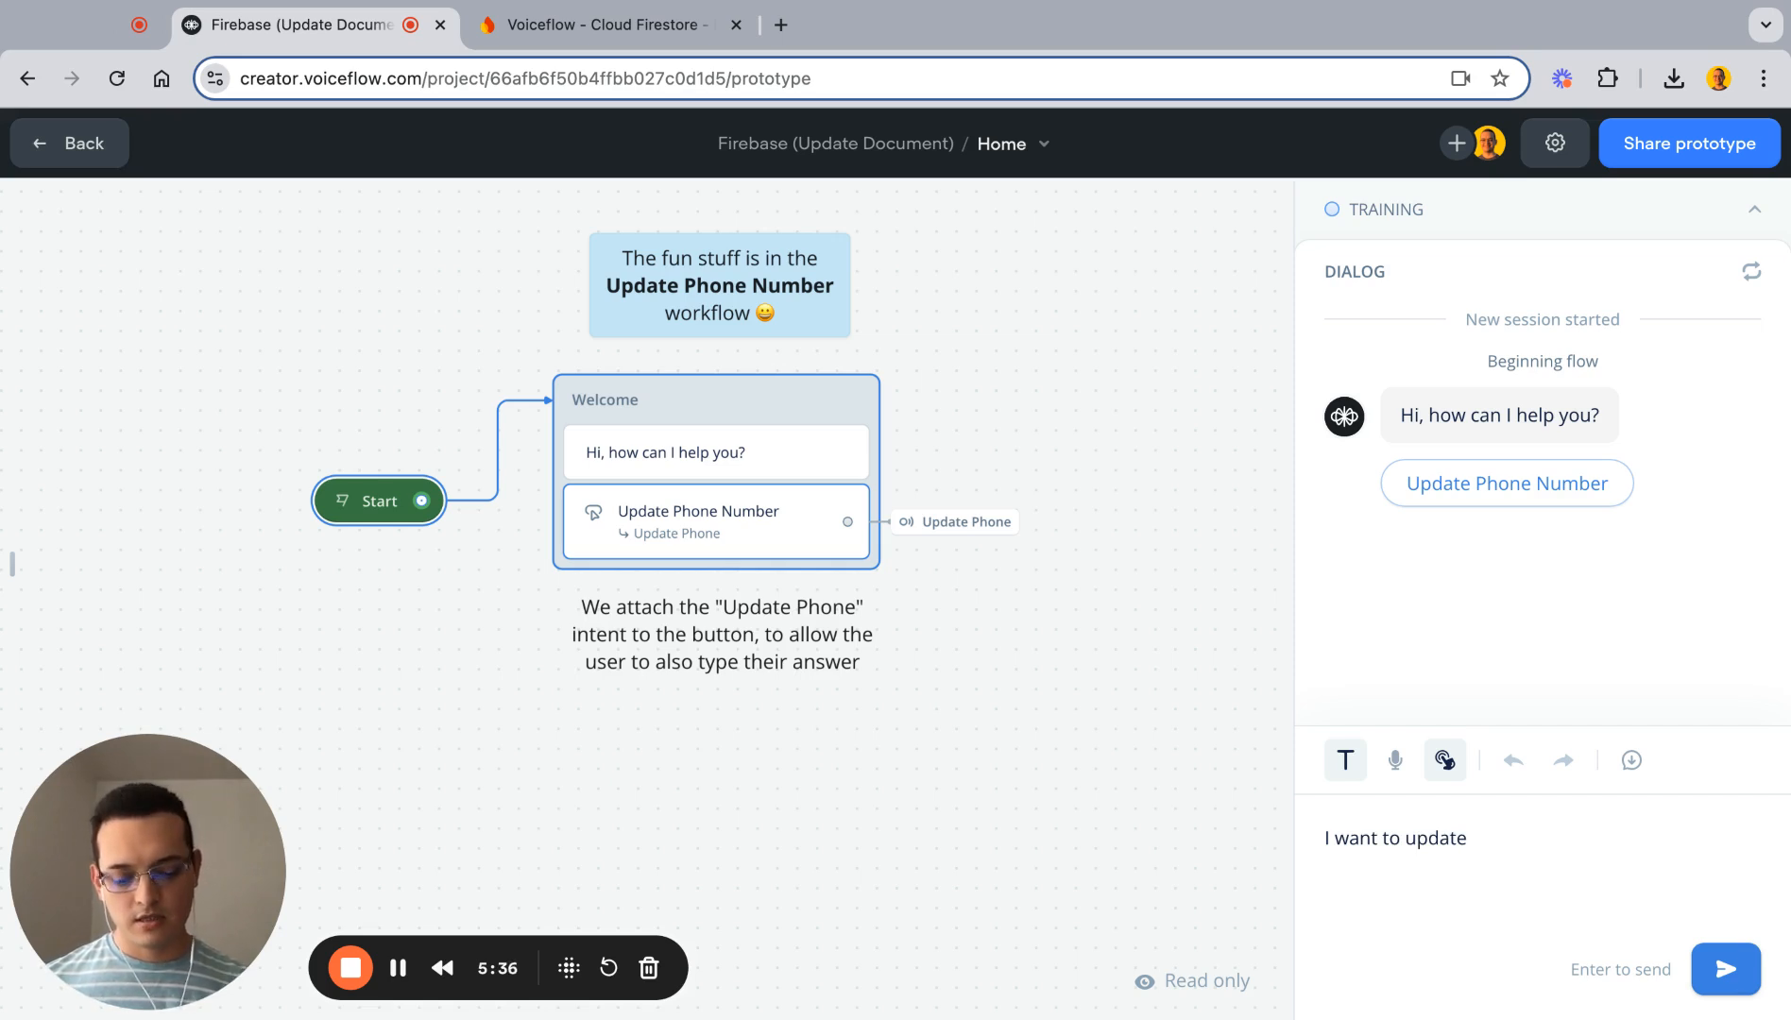
{"action": "type", "text": "my phone"}
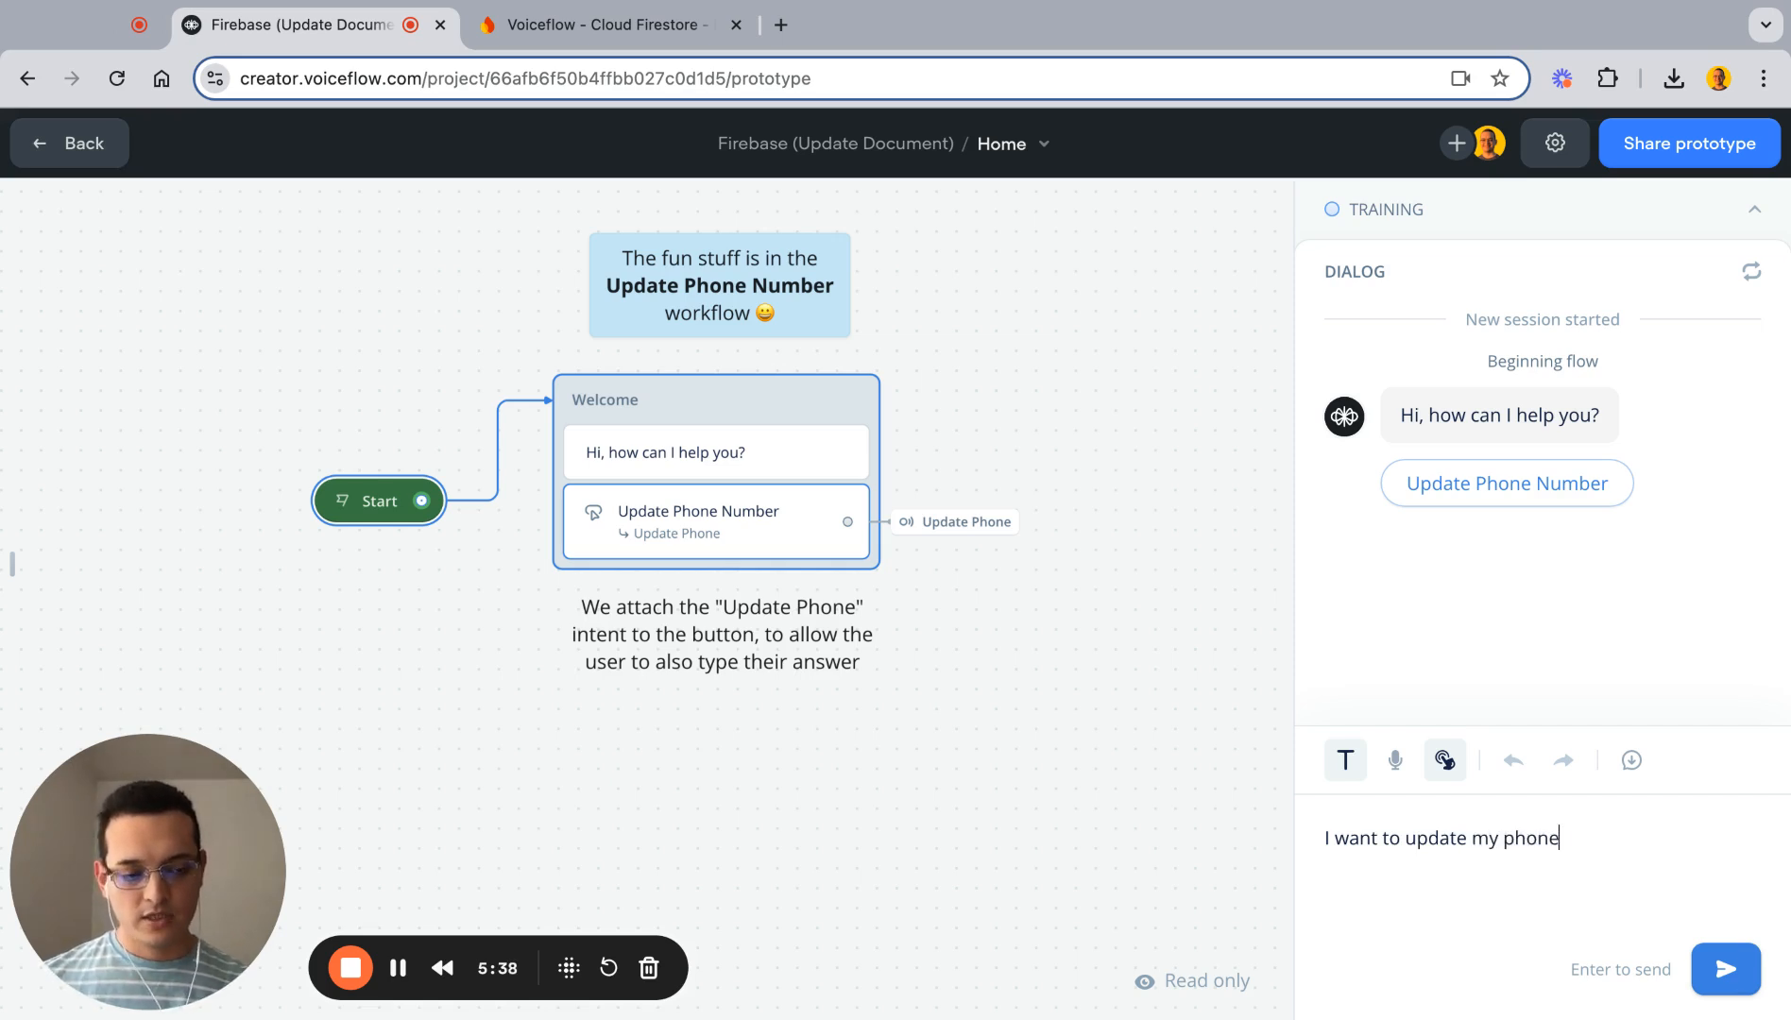
{"action": "type", "text": " number"}
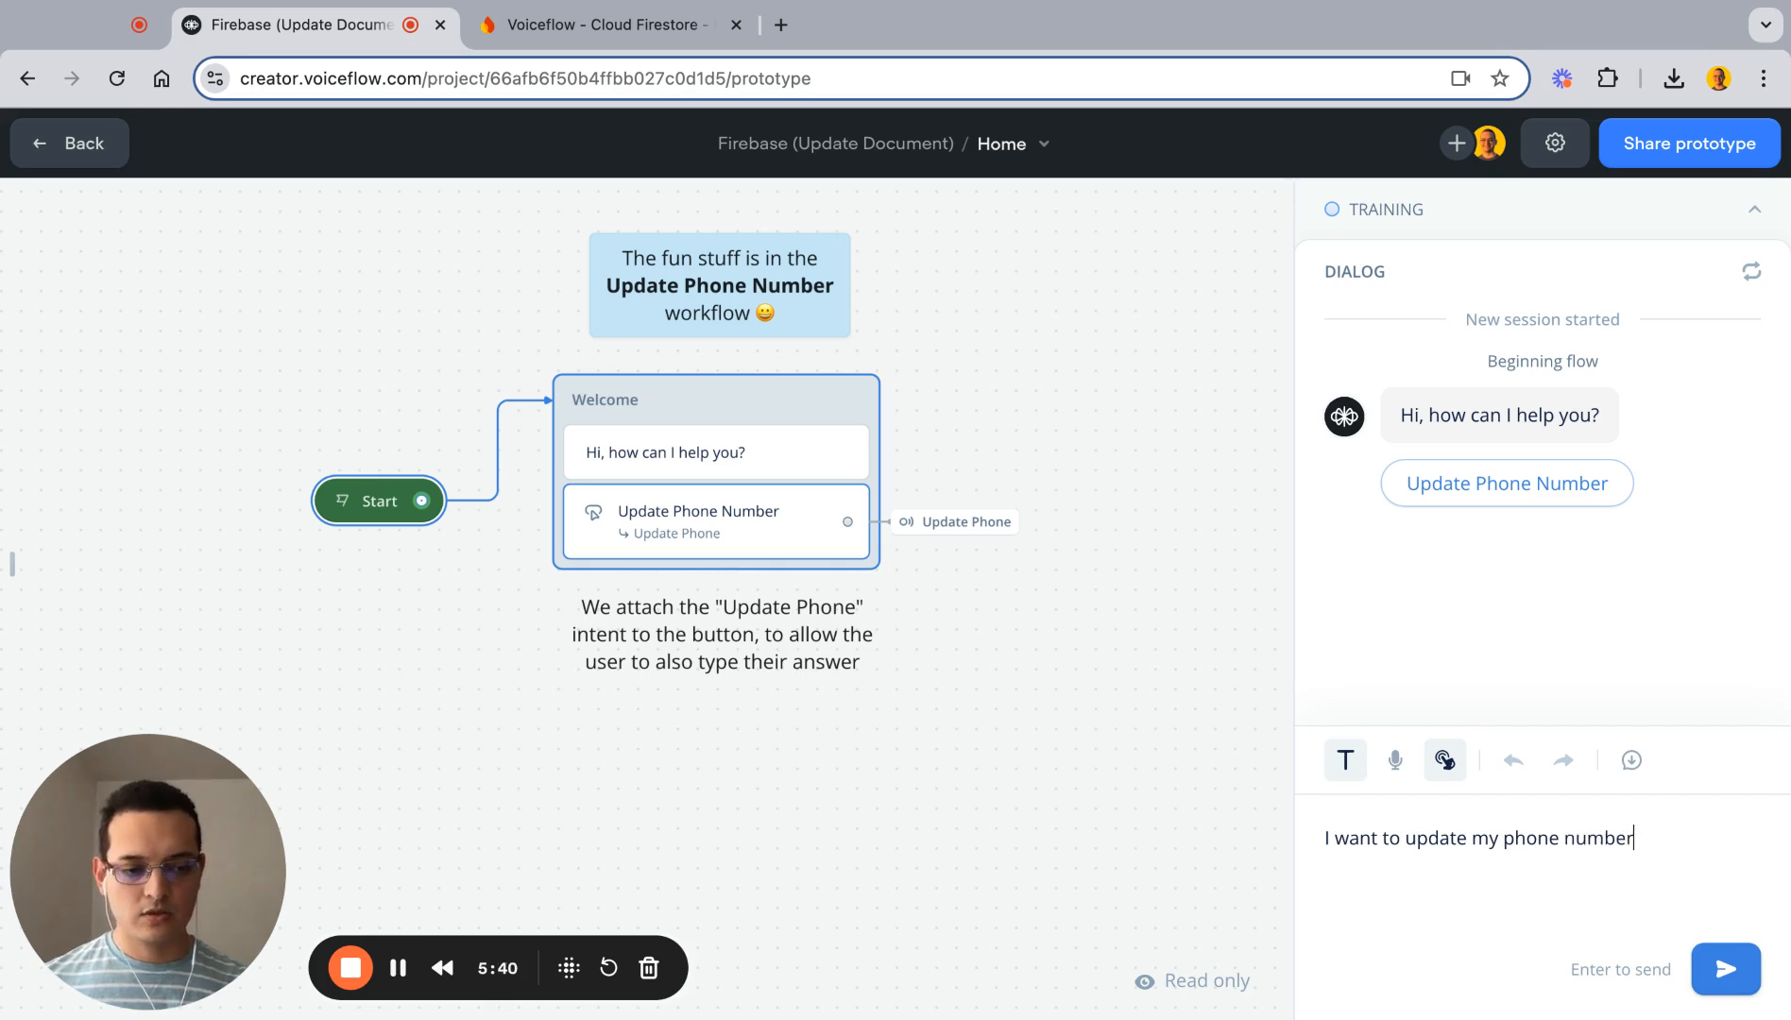
{"action": "key", "text": "Return"}
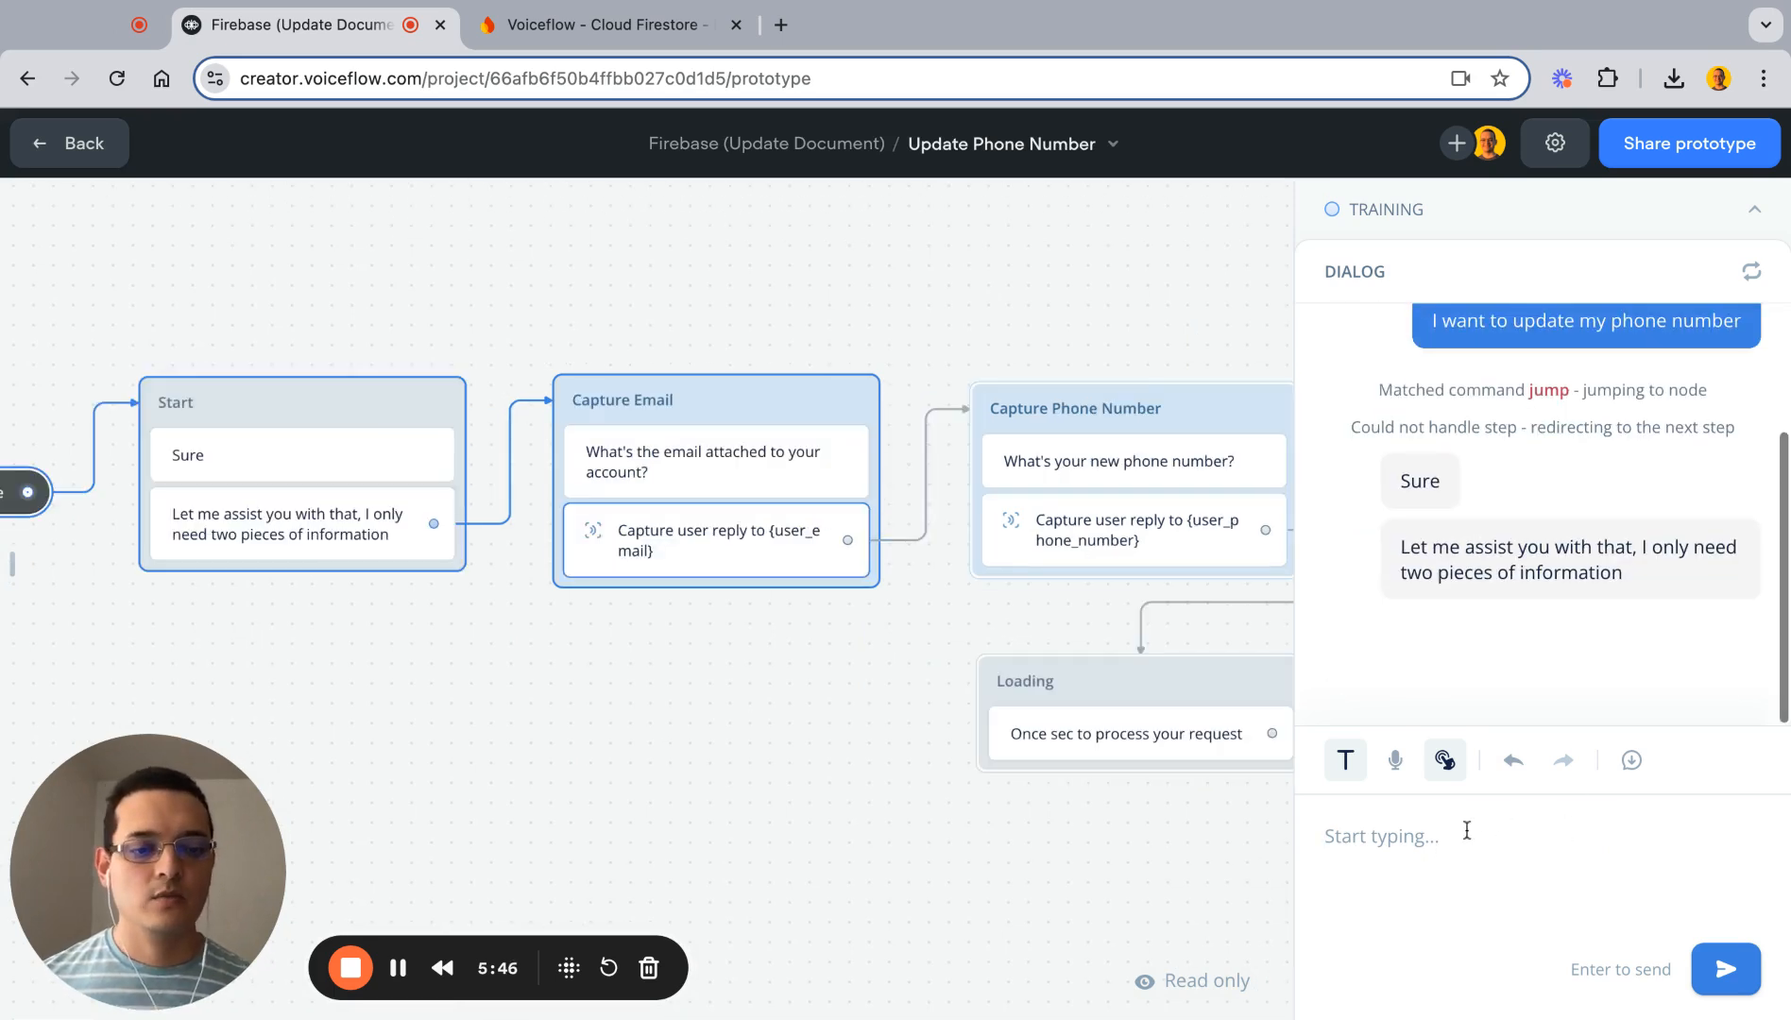
Step: Look up the user's document ID in Cloud Firestore and answer the agent's email question in Voiceflow with that account email
{"action": "key", "text": "ctrl+Tab"}
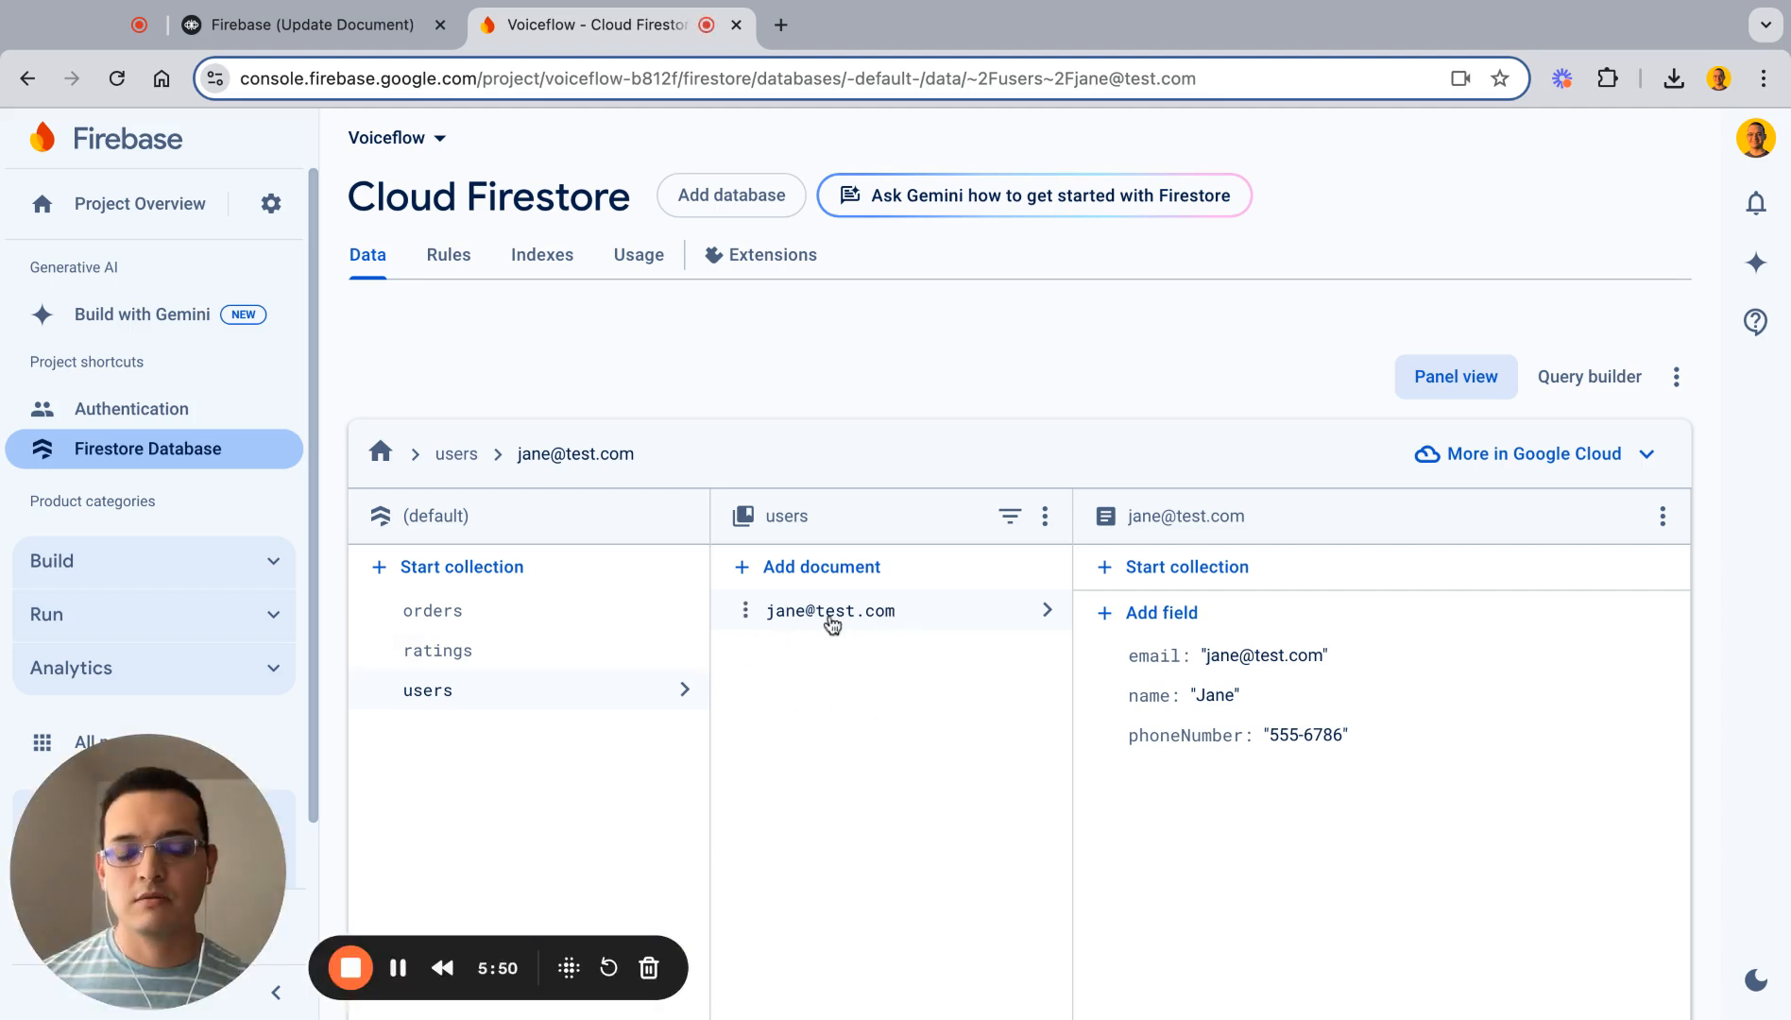
{"action": "key", "text": "ctrl+shift+Tab"}
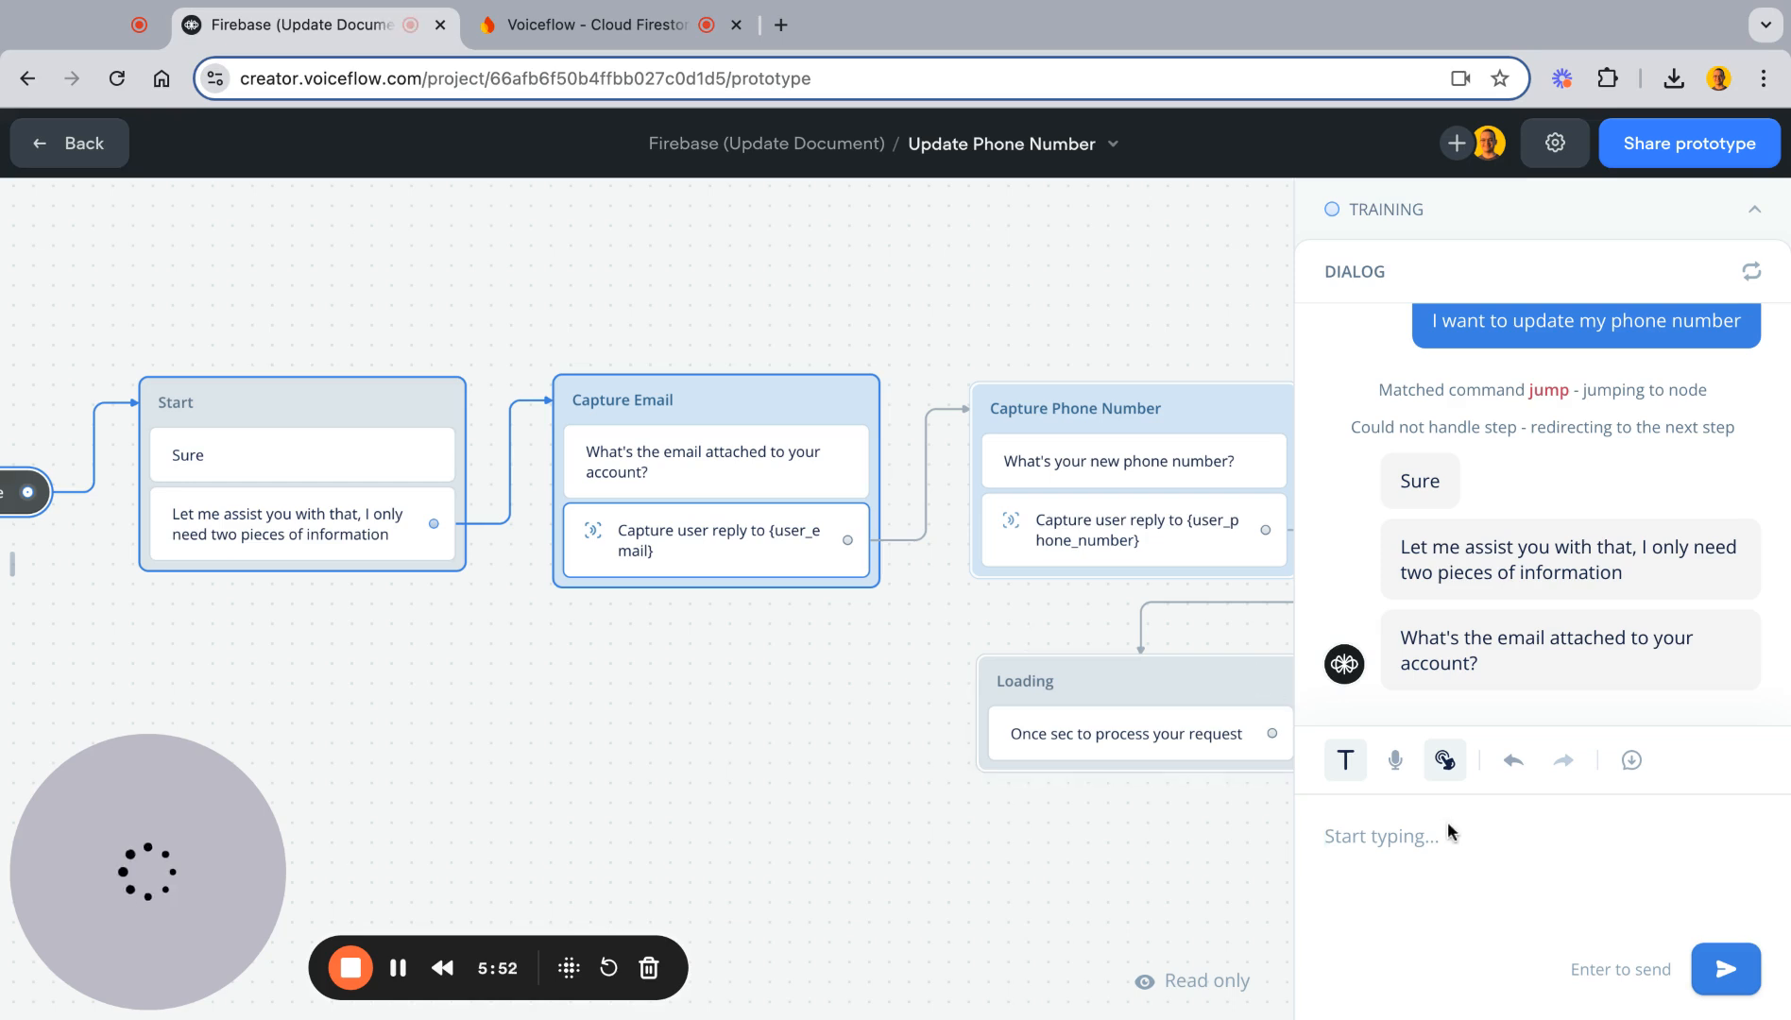
{"action": "type", "text": "jane"}
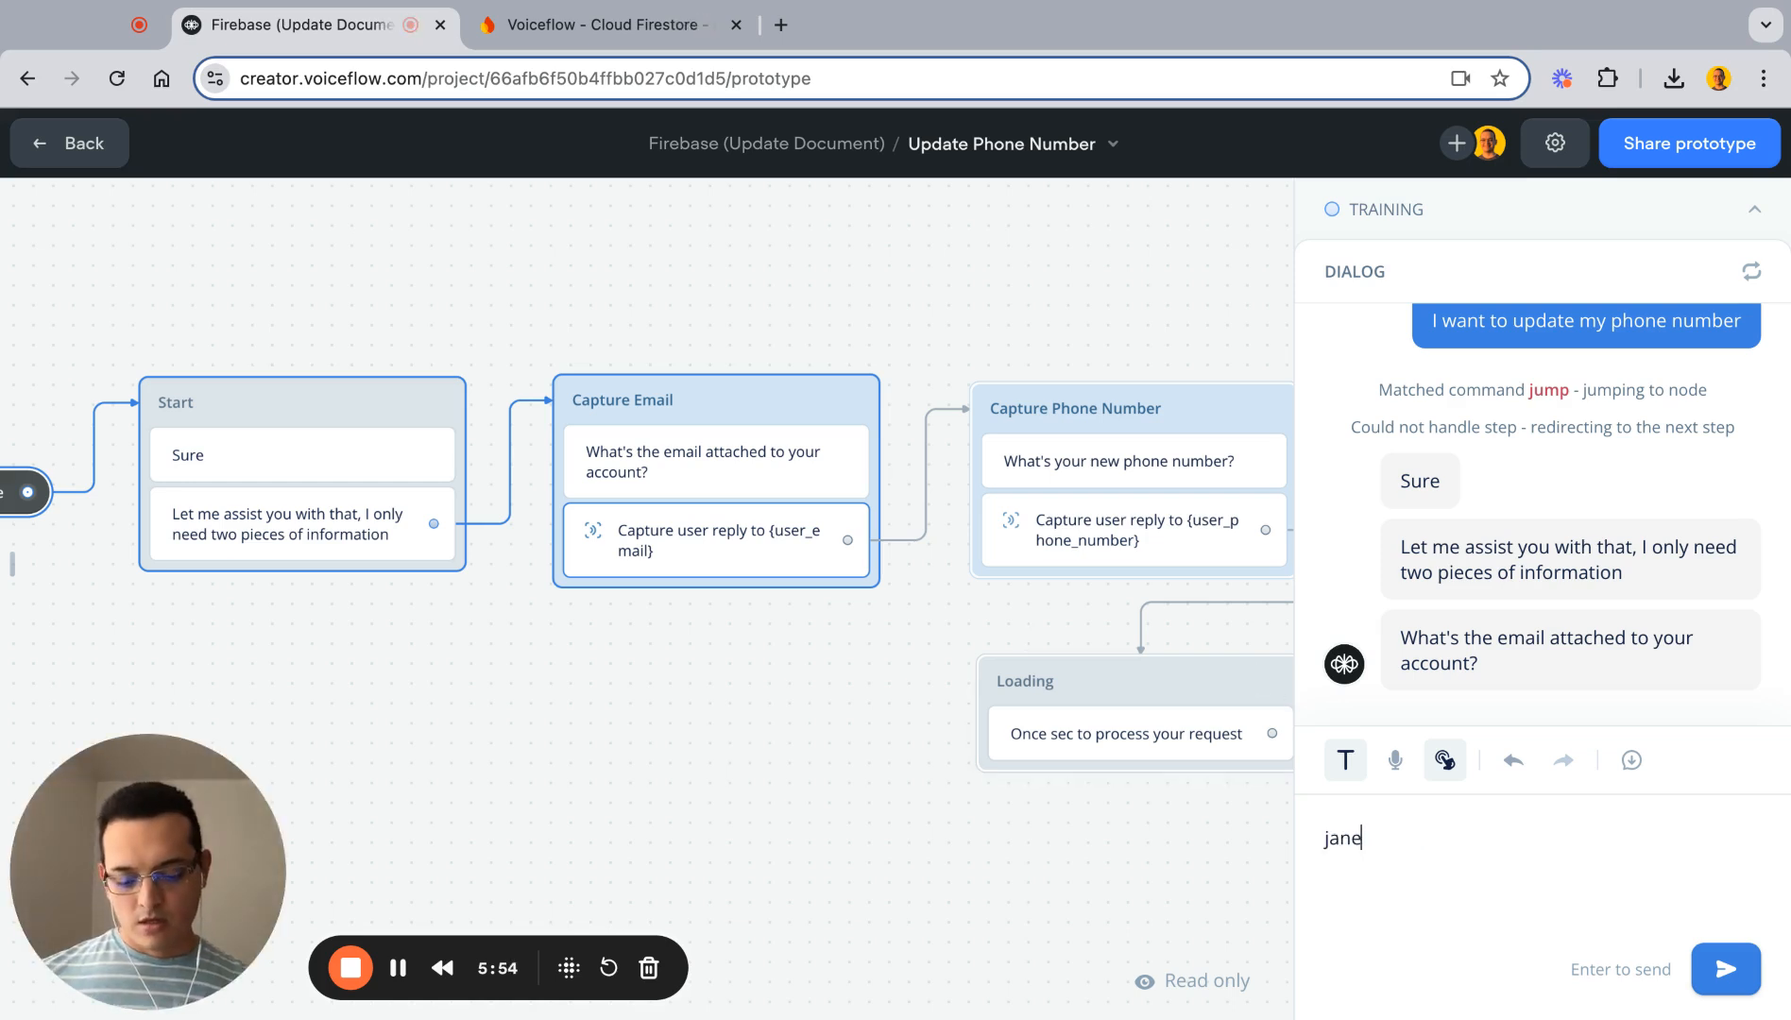
{"action": "type", "text": "@test.com"}
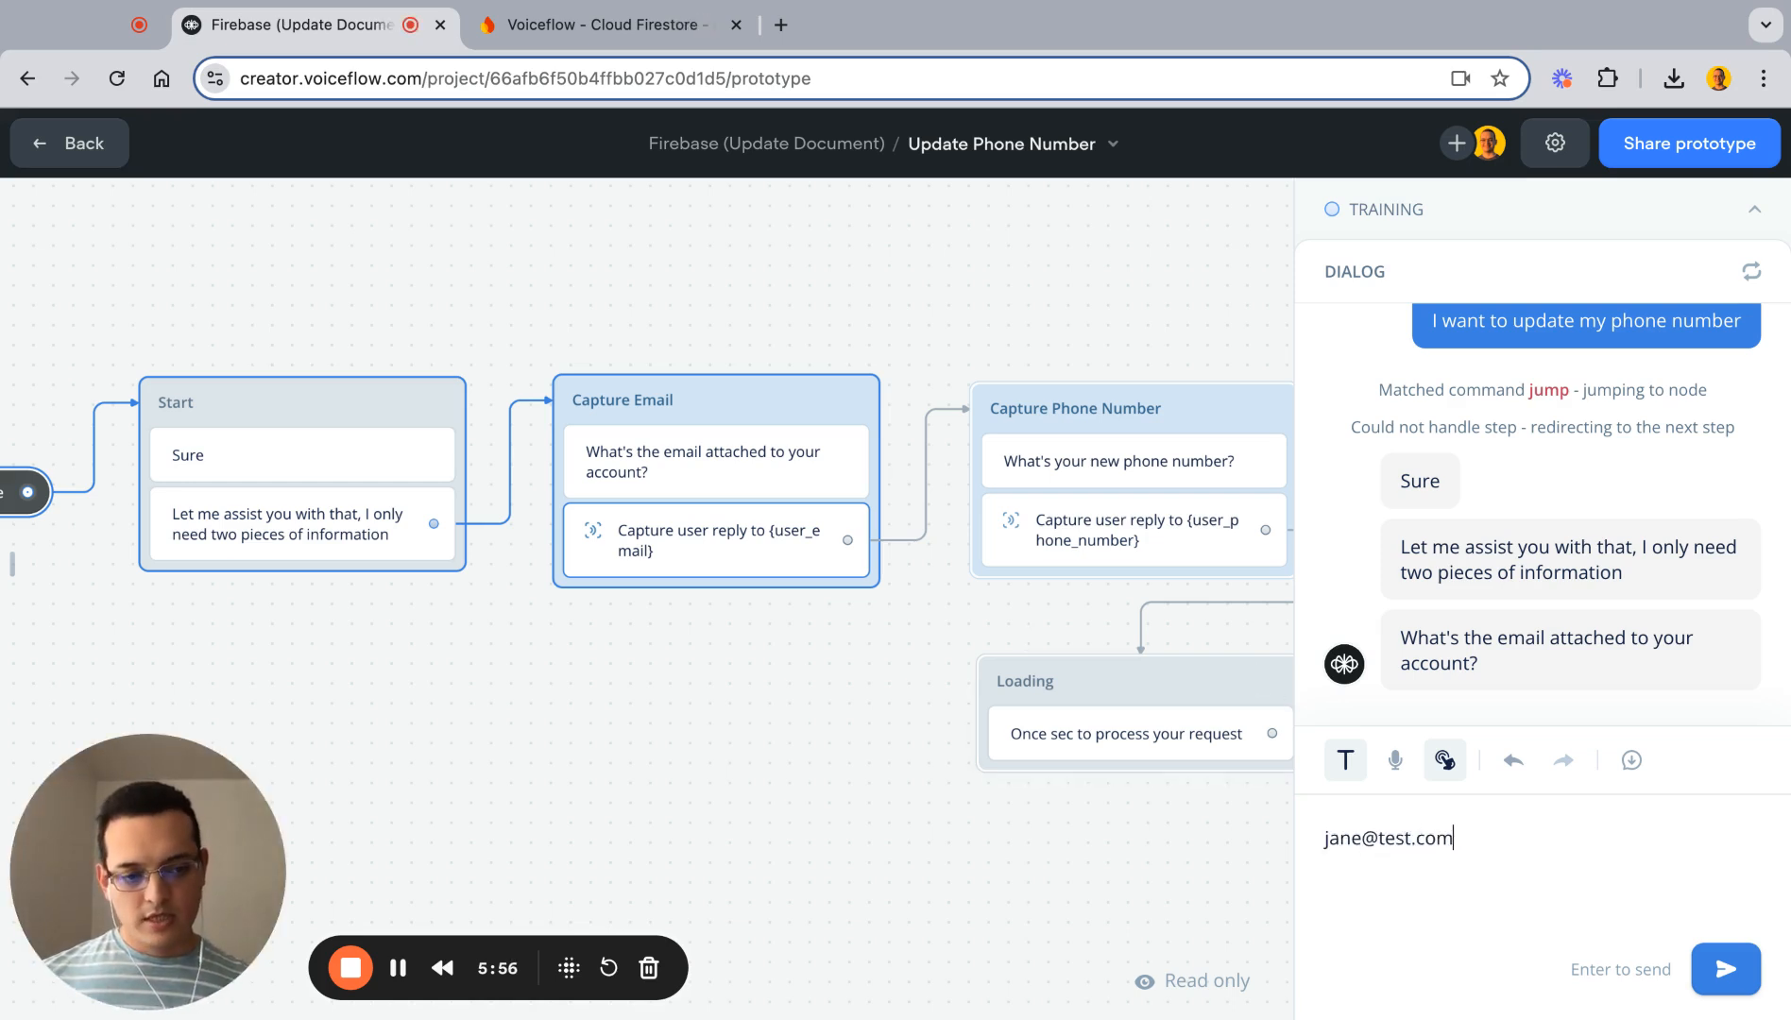
{"action": "key", "text": "Return"}
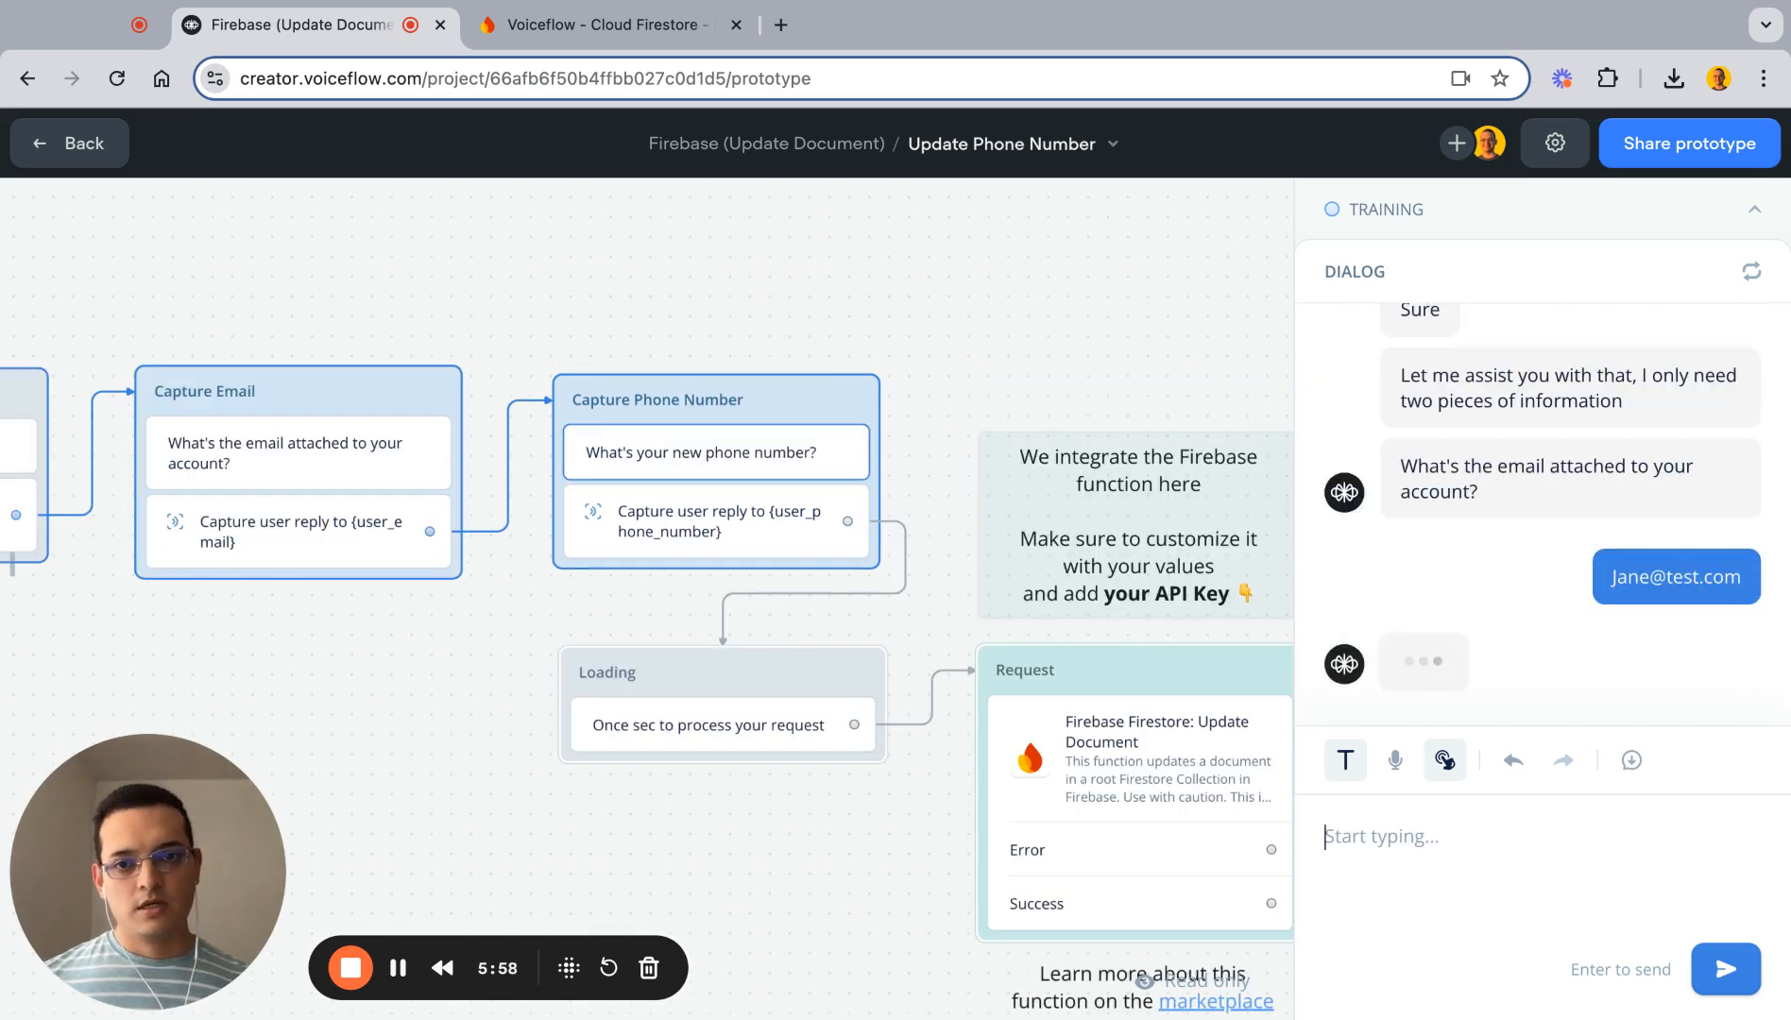
Step: Check the document's phoneNumber field in Cloud Firestore, then send the agent a different new phone number in the Voiceflow test dialog
{"action": "key", "text": "ctrl+Tab"}
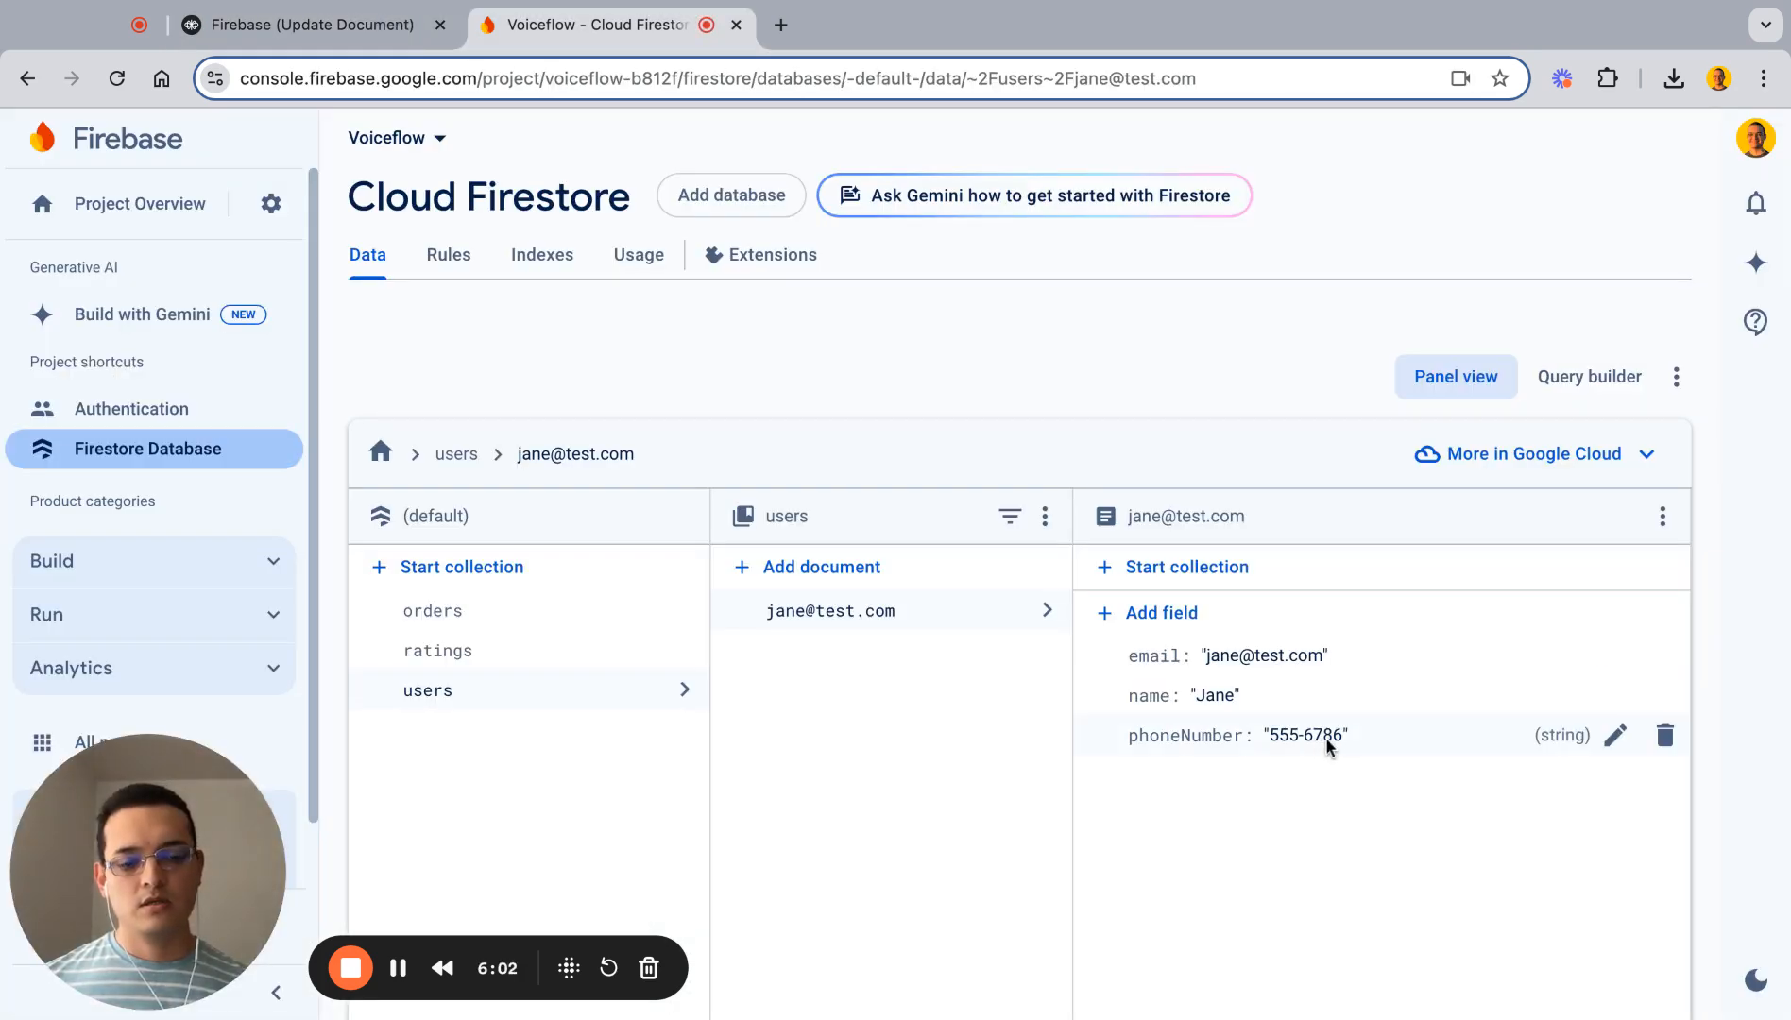
{"action": "key", "text": "ctrl+shift+Tab"}
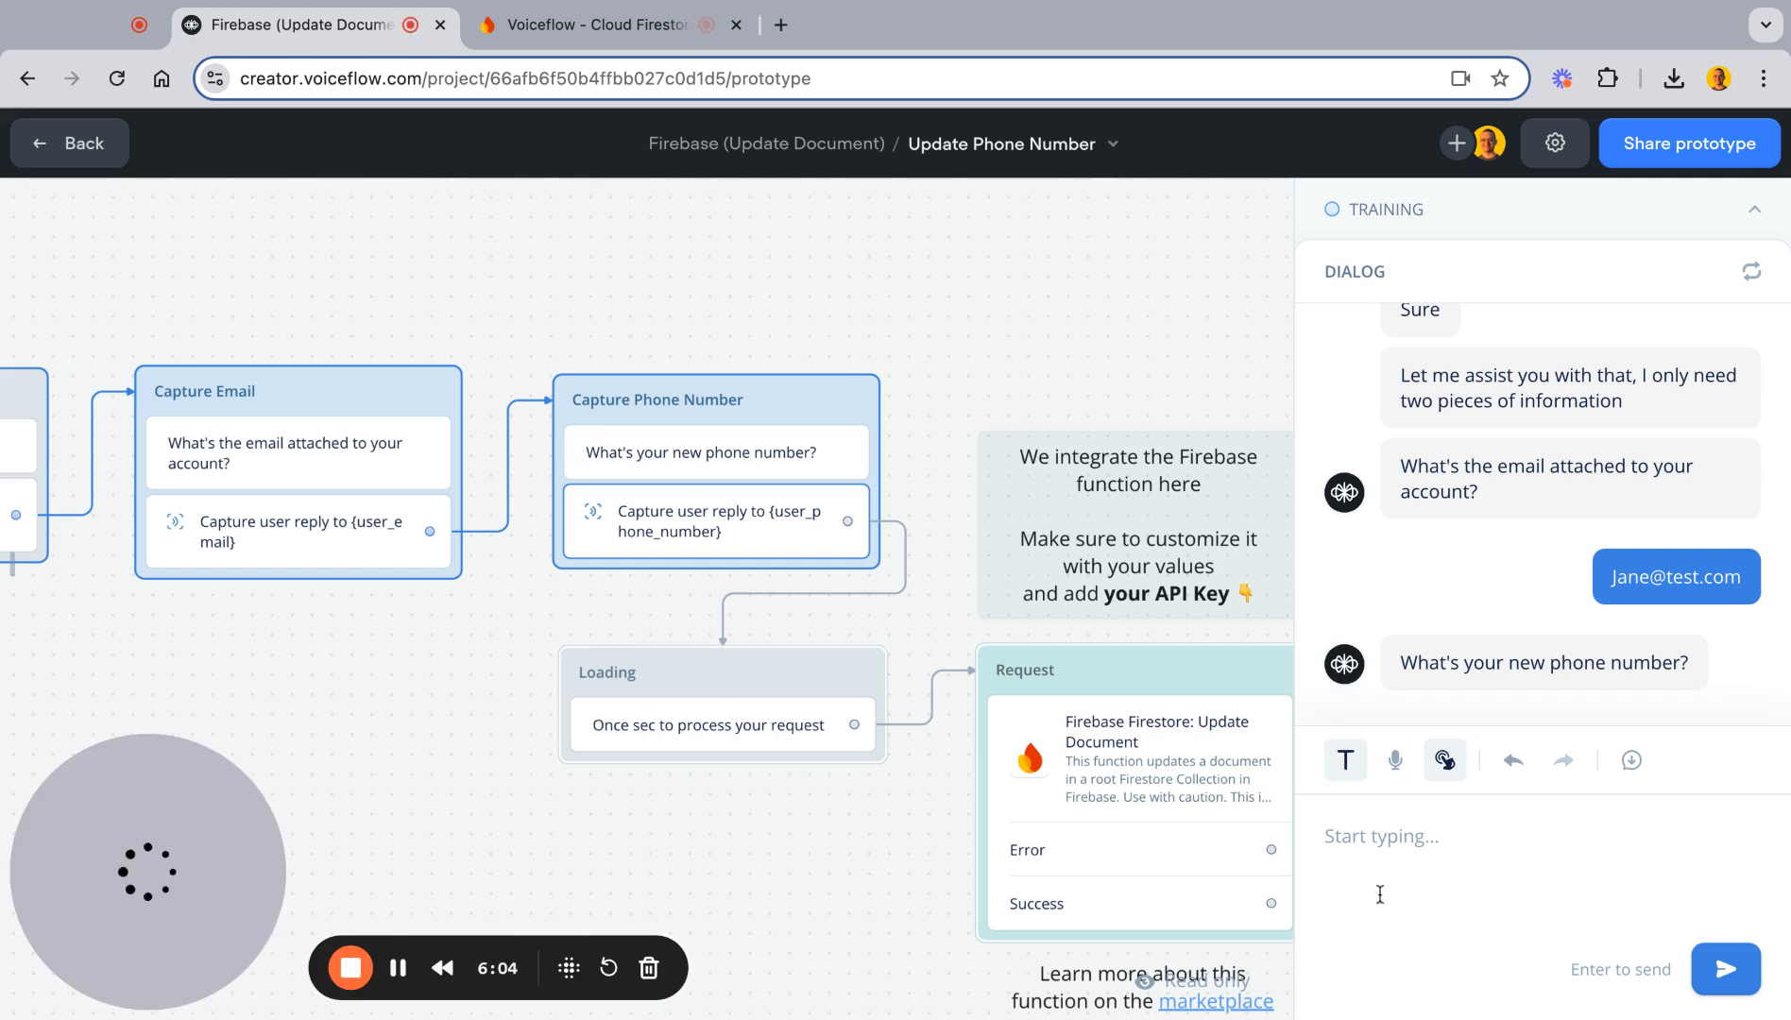
{"action": "type", "text": "555-"}
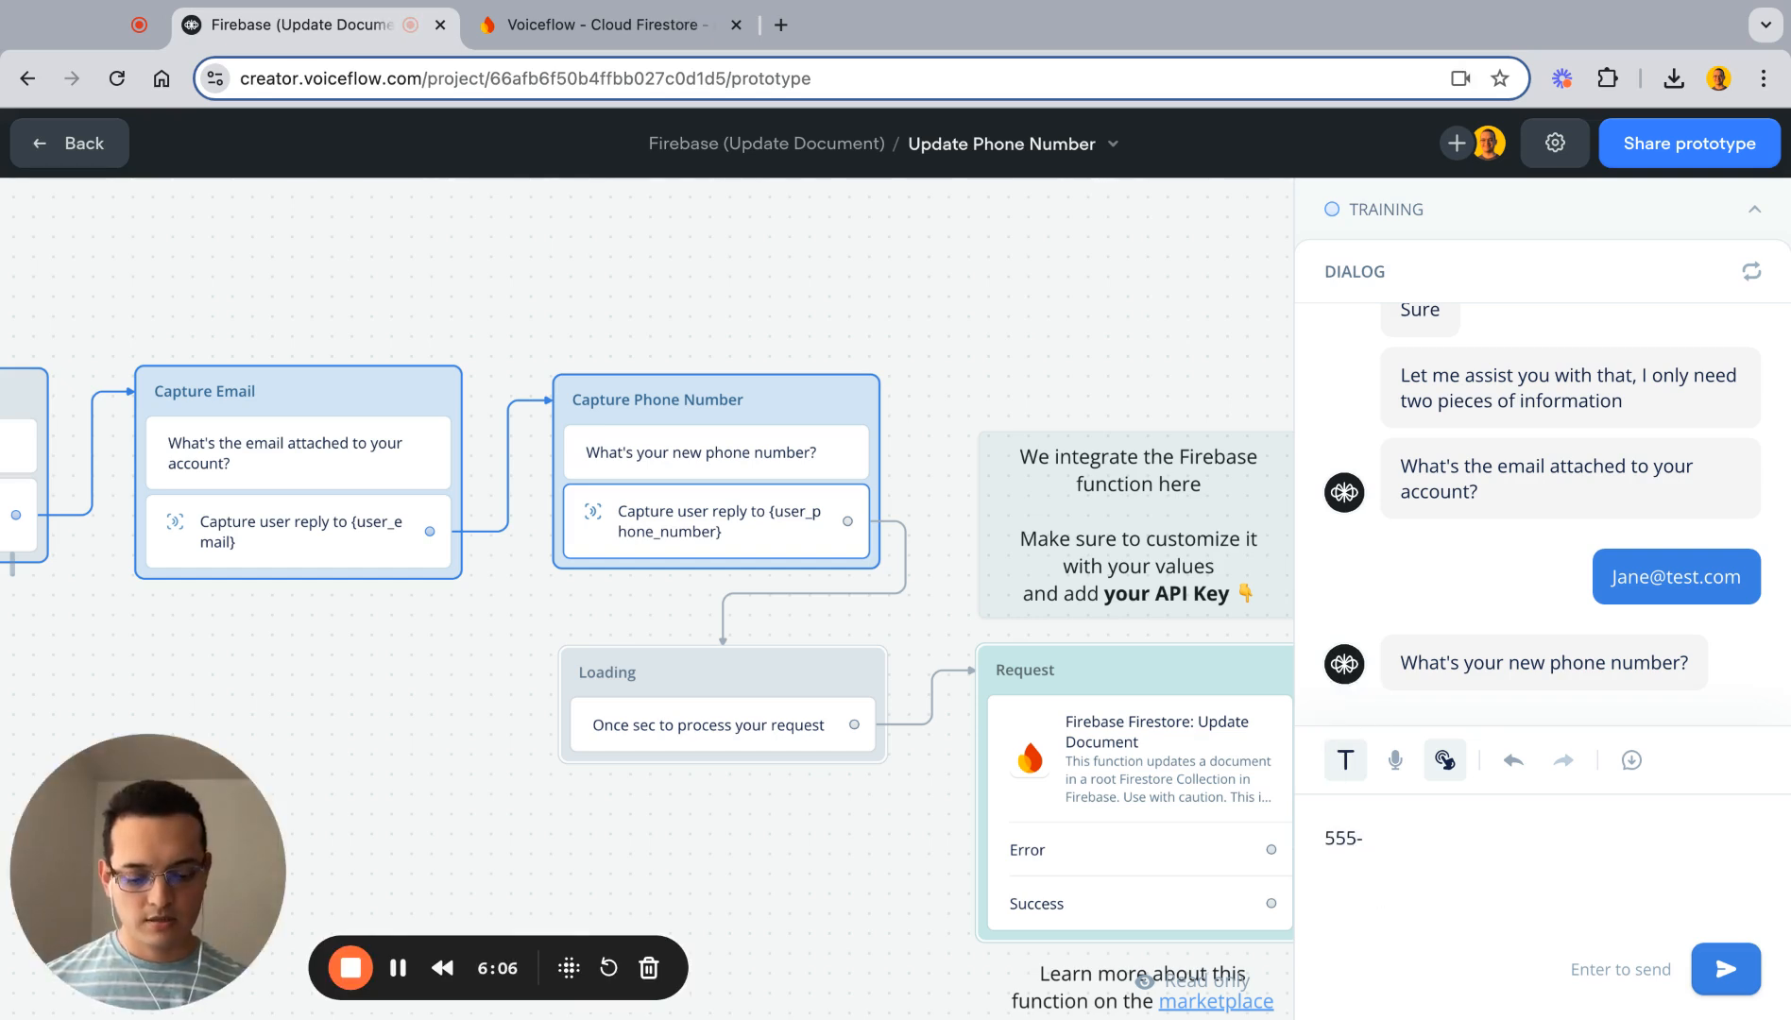
{"action": "type", "text": "3434"}
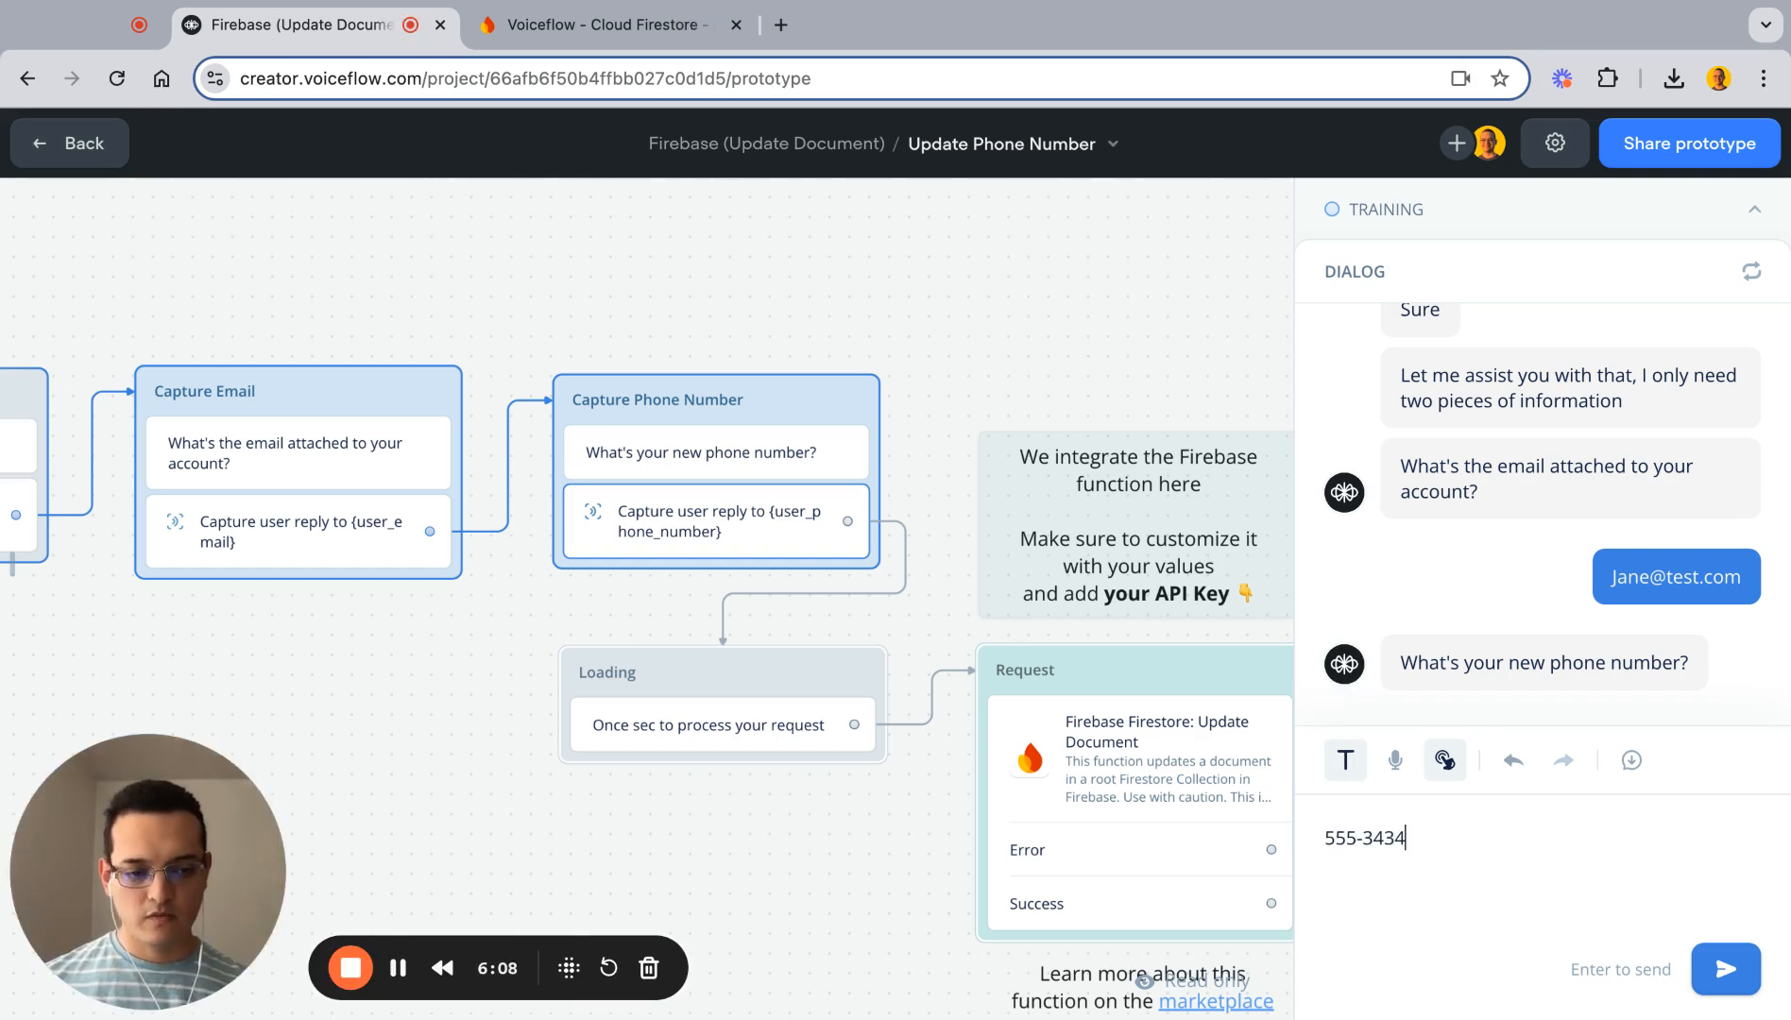
{"action": "key", "text": "Return"}
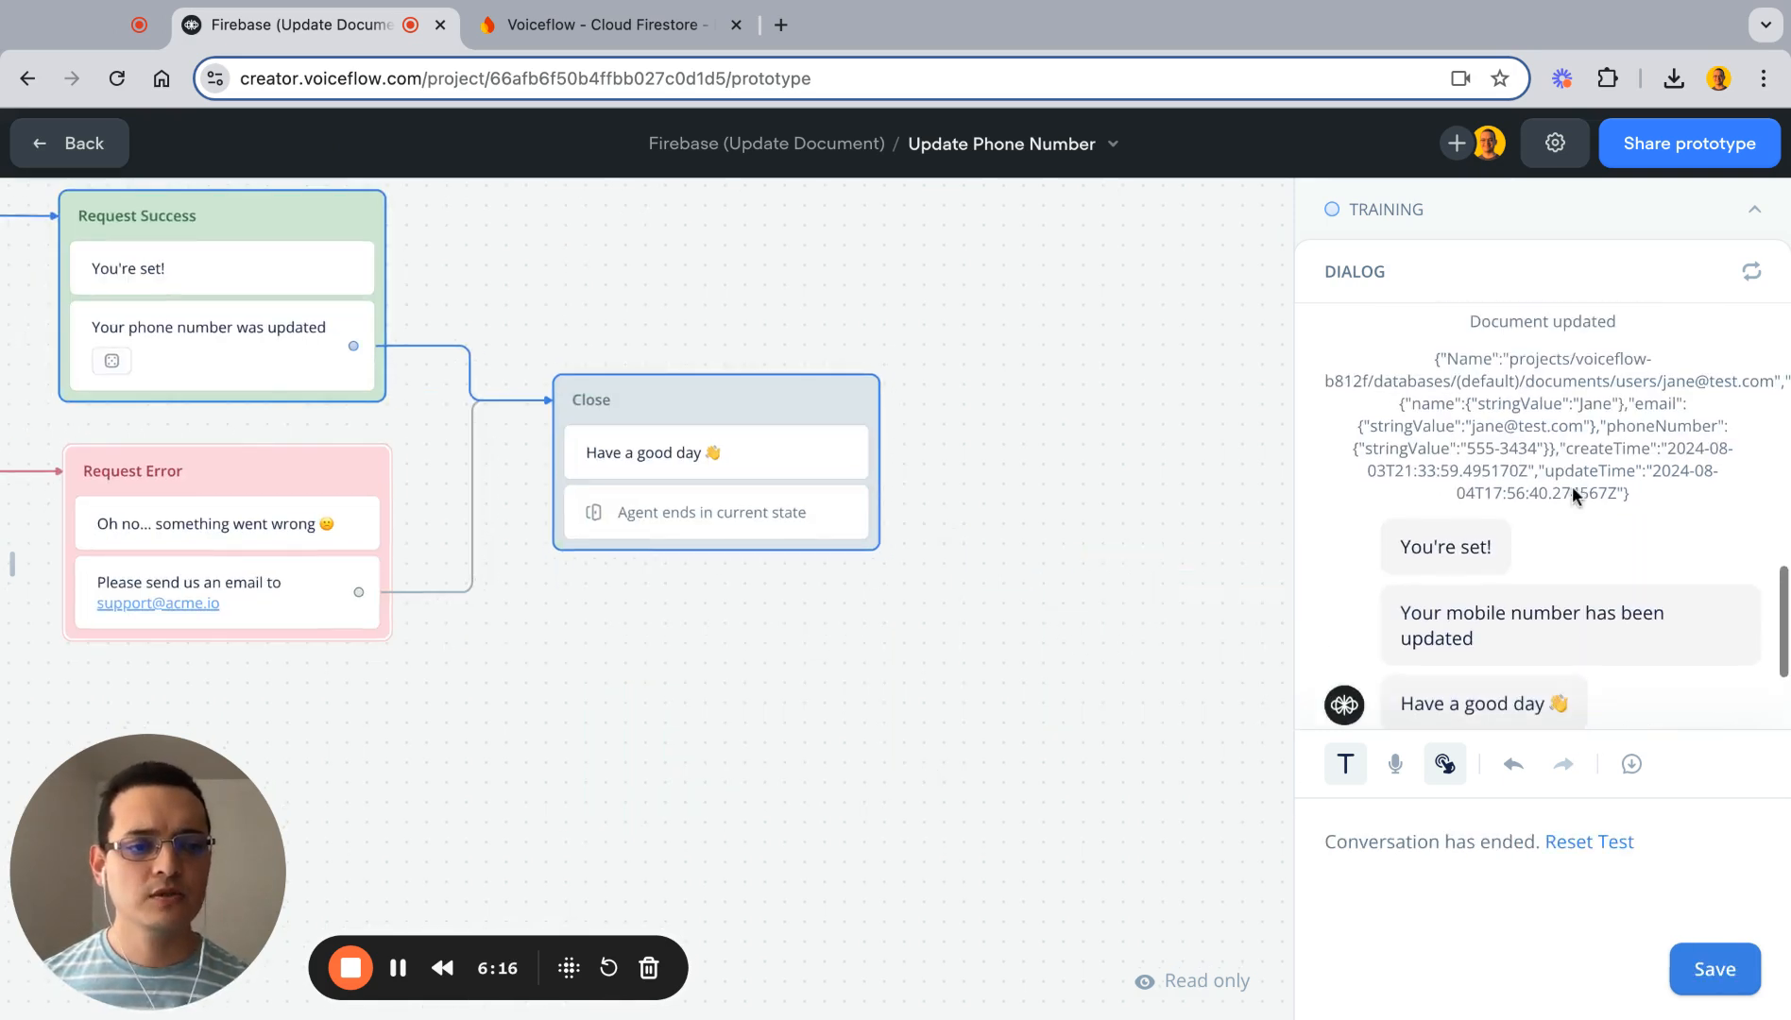
Step: Read the function's response in the test dialog and check the phoneNumber field of the user's document in Cloud Firestore
{"action": "scroll", "coordinate": [1572, 485], "scroll_direction": "up", "scroll_amount": 1}
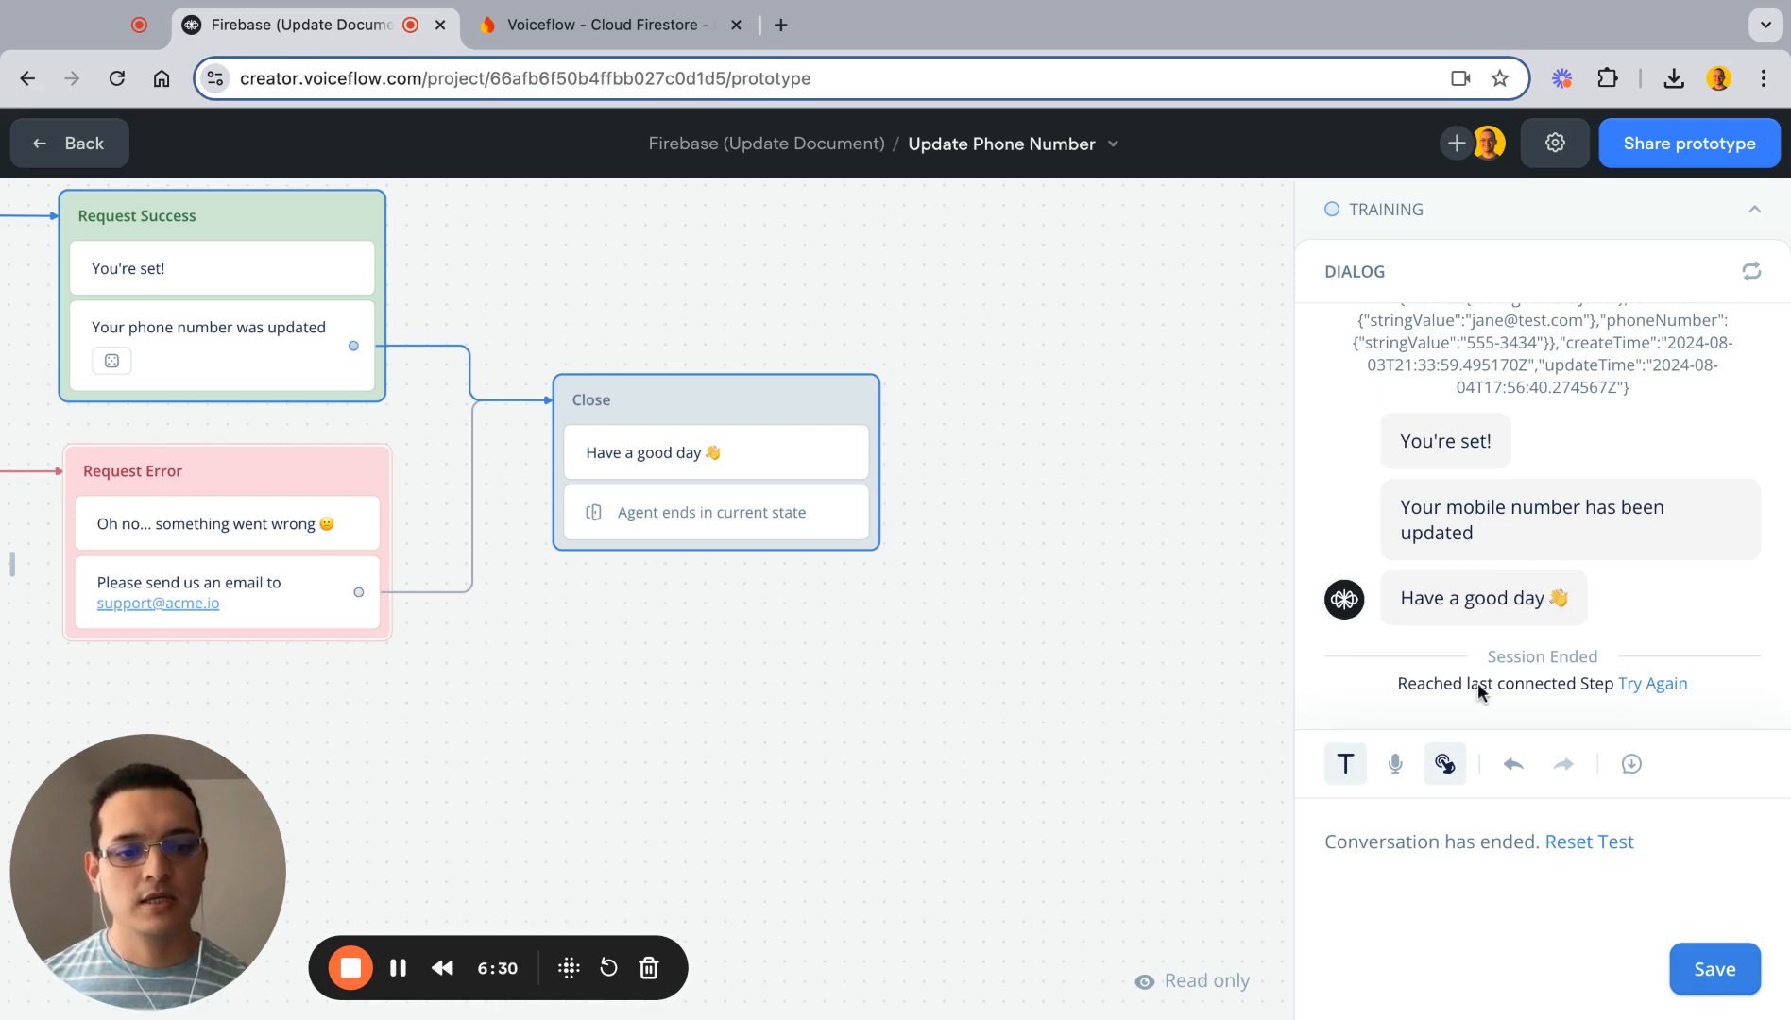
{"action": "left_click", "coordinate": [548, 26]}
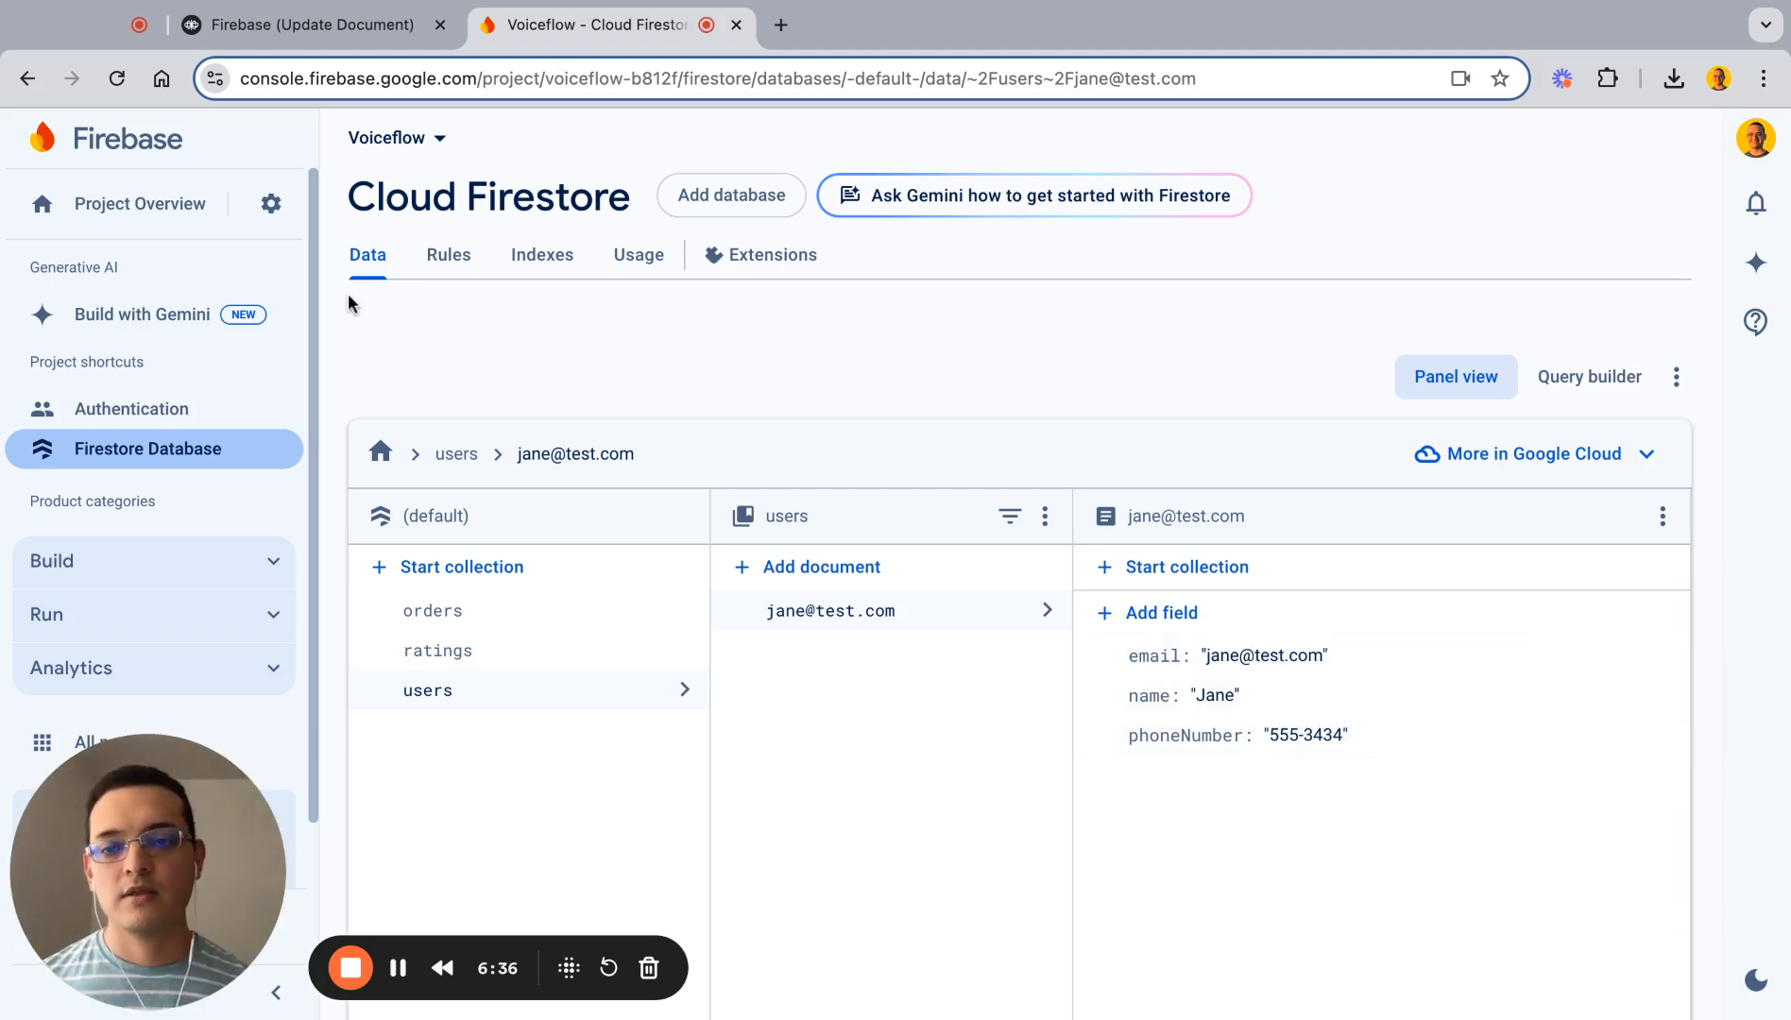
{"action": "left_click", "coordinate": [297, 28]}
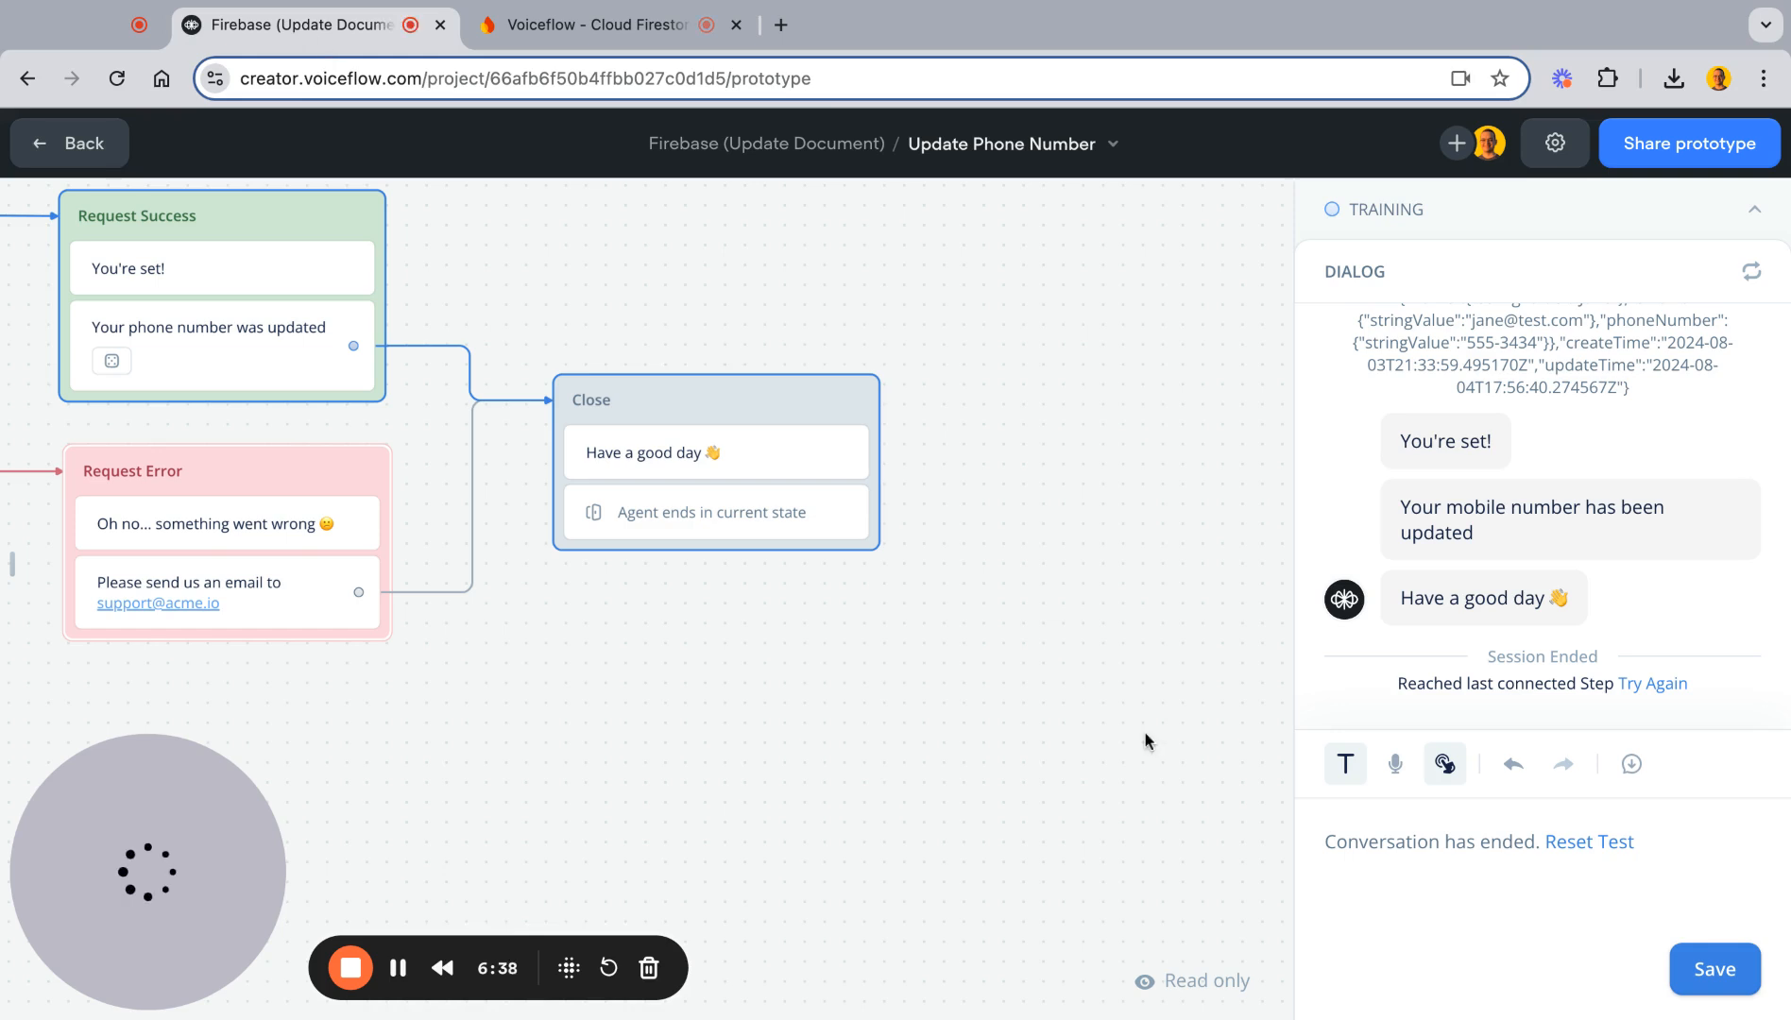
Step: Trace the test's path through the Update Phone Number workflow's blocks and leave the prototype for the workflow canvas
{"action": "scroll", "coordinate": [819, 622], "scroll_direction": "down", "scroll_amount": 5}
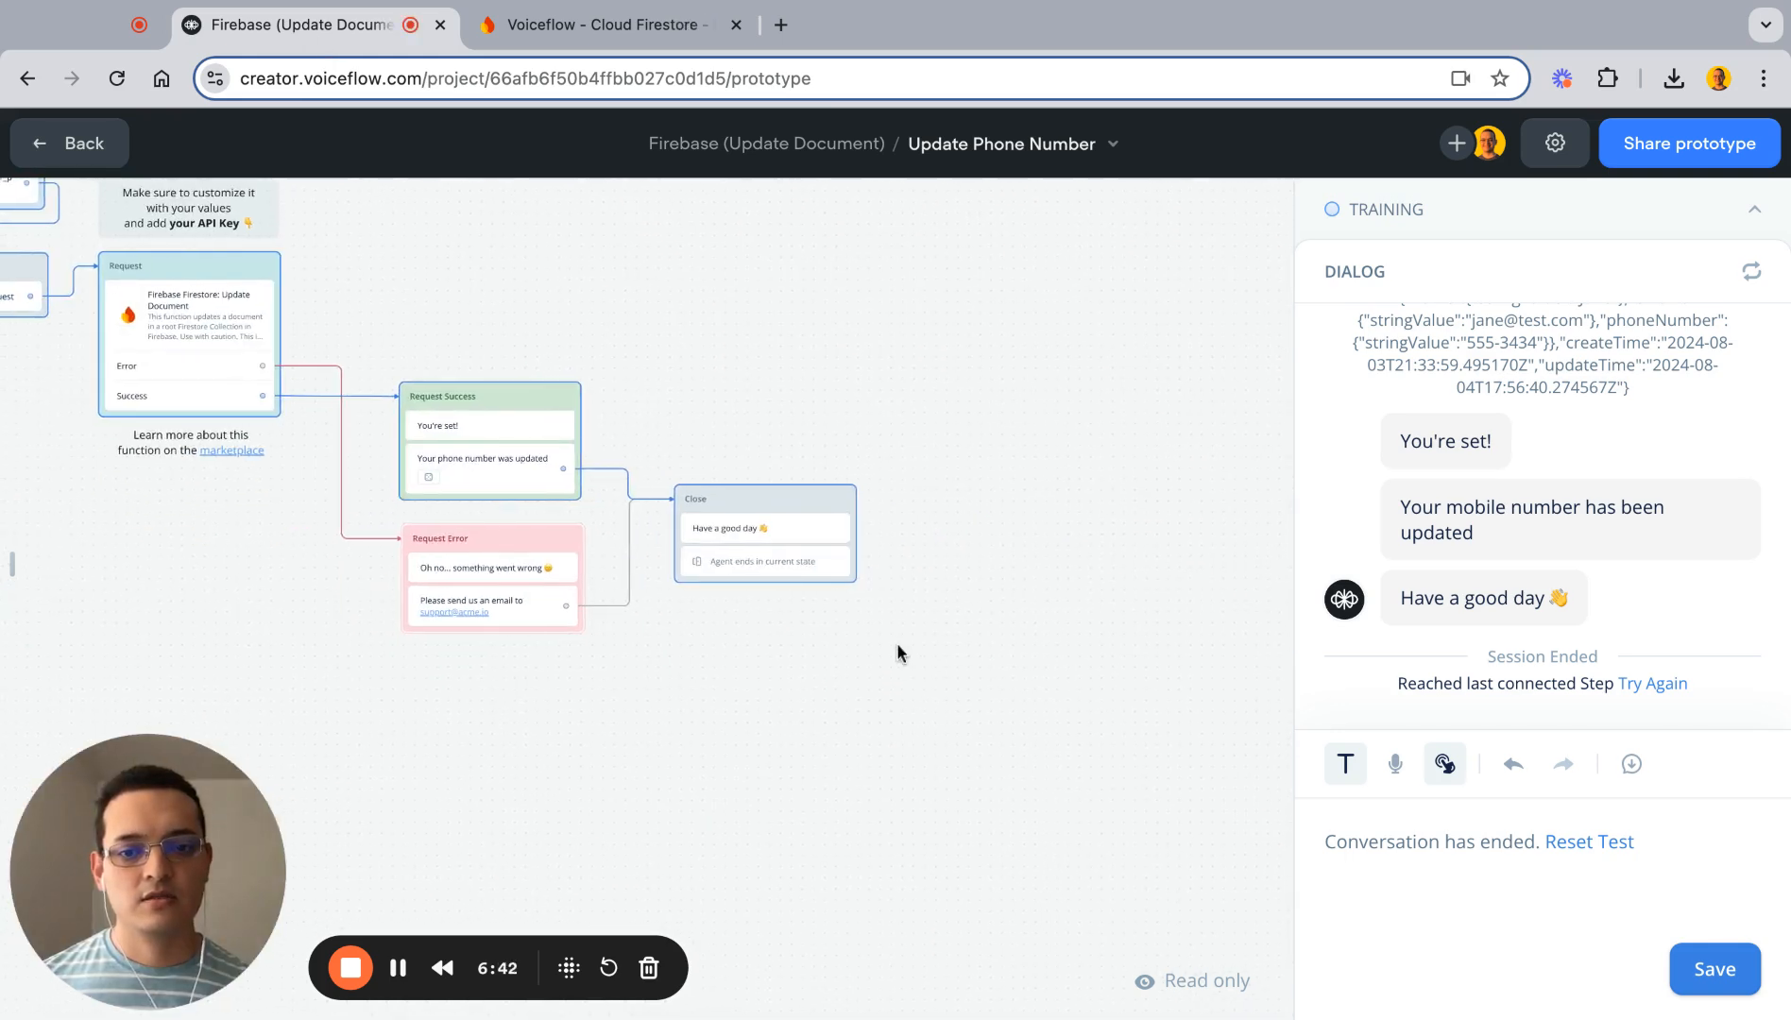
{"action": "scroll", "coordinate": [898, 650], "scroll_direction": "left", "scroll_amount": 5}
{"action": "scroll", "coordinate": [897, 650], "scroll_direction": "up", "scroll_amount": 3}
{"action": "scroll", "coordinate": [898, 650], "scroll_direction": "left", "scroll_amount": 5}
{"action": "scroll", "coordinate": [897, 650], "scroll_direction": "down", "scroll_amount": 1}
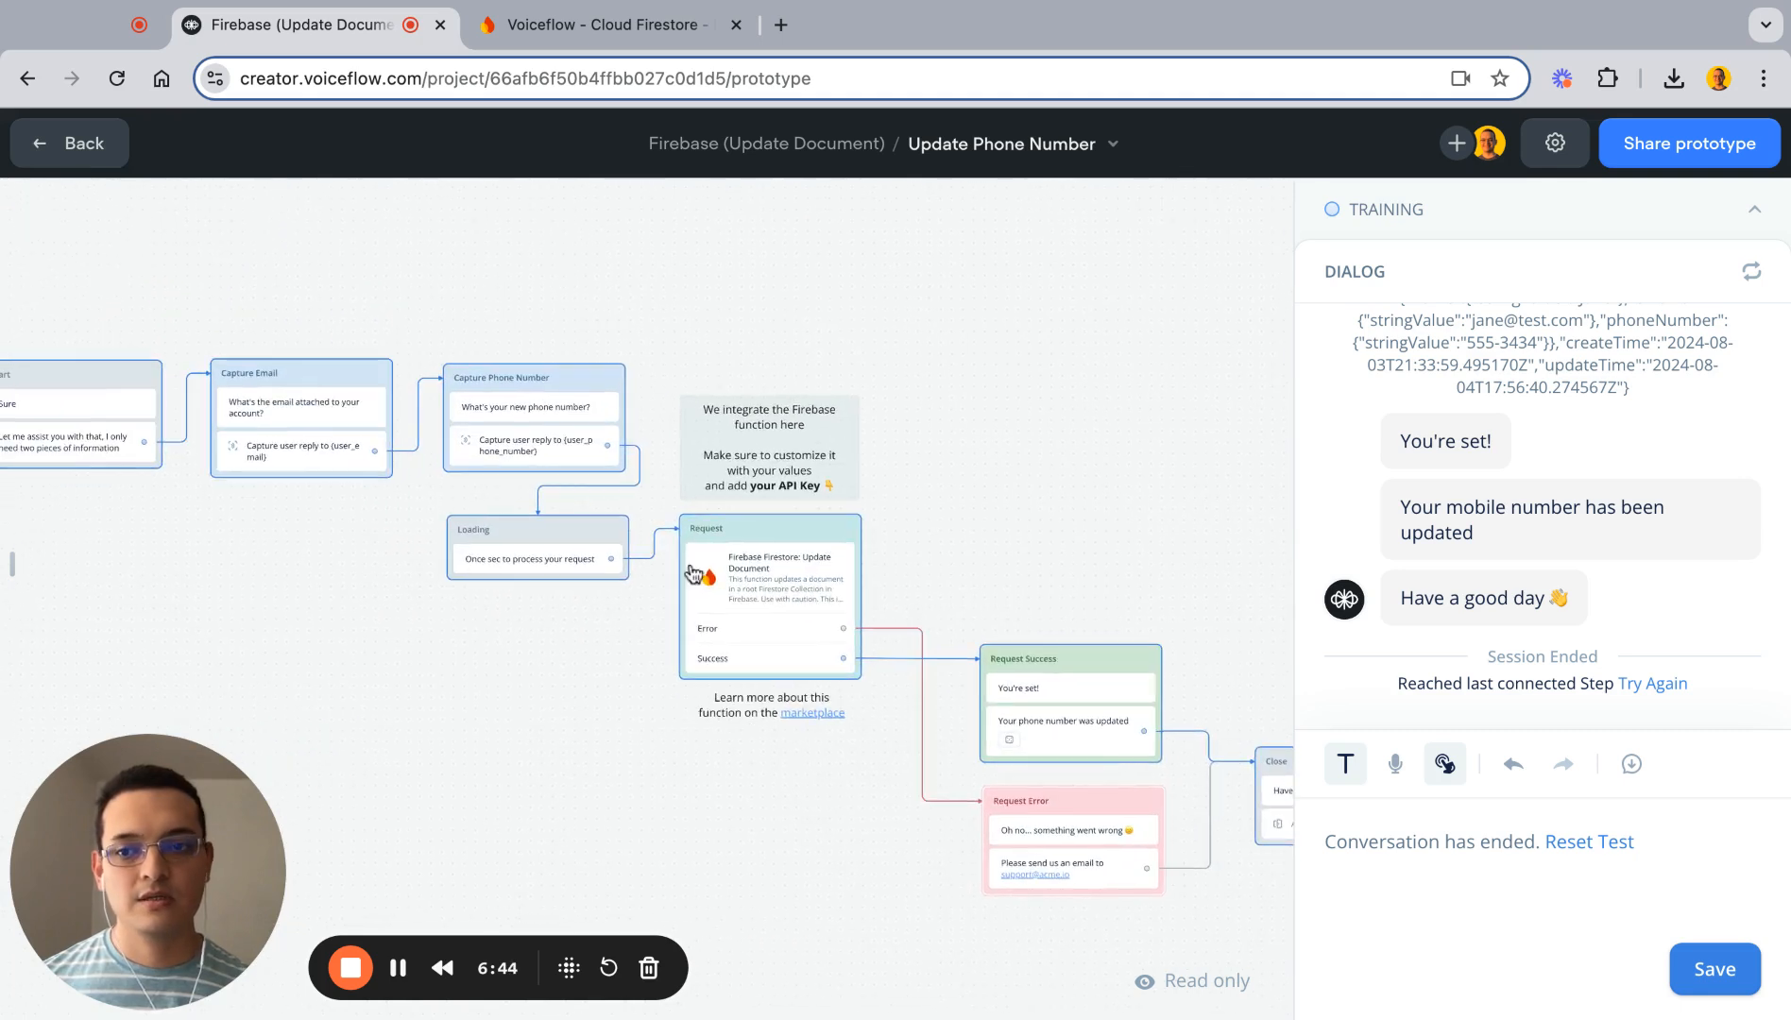
{"action": "left_click", "coordinate": [68, 166]}
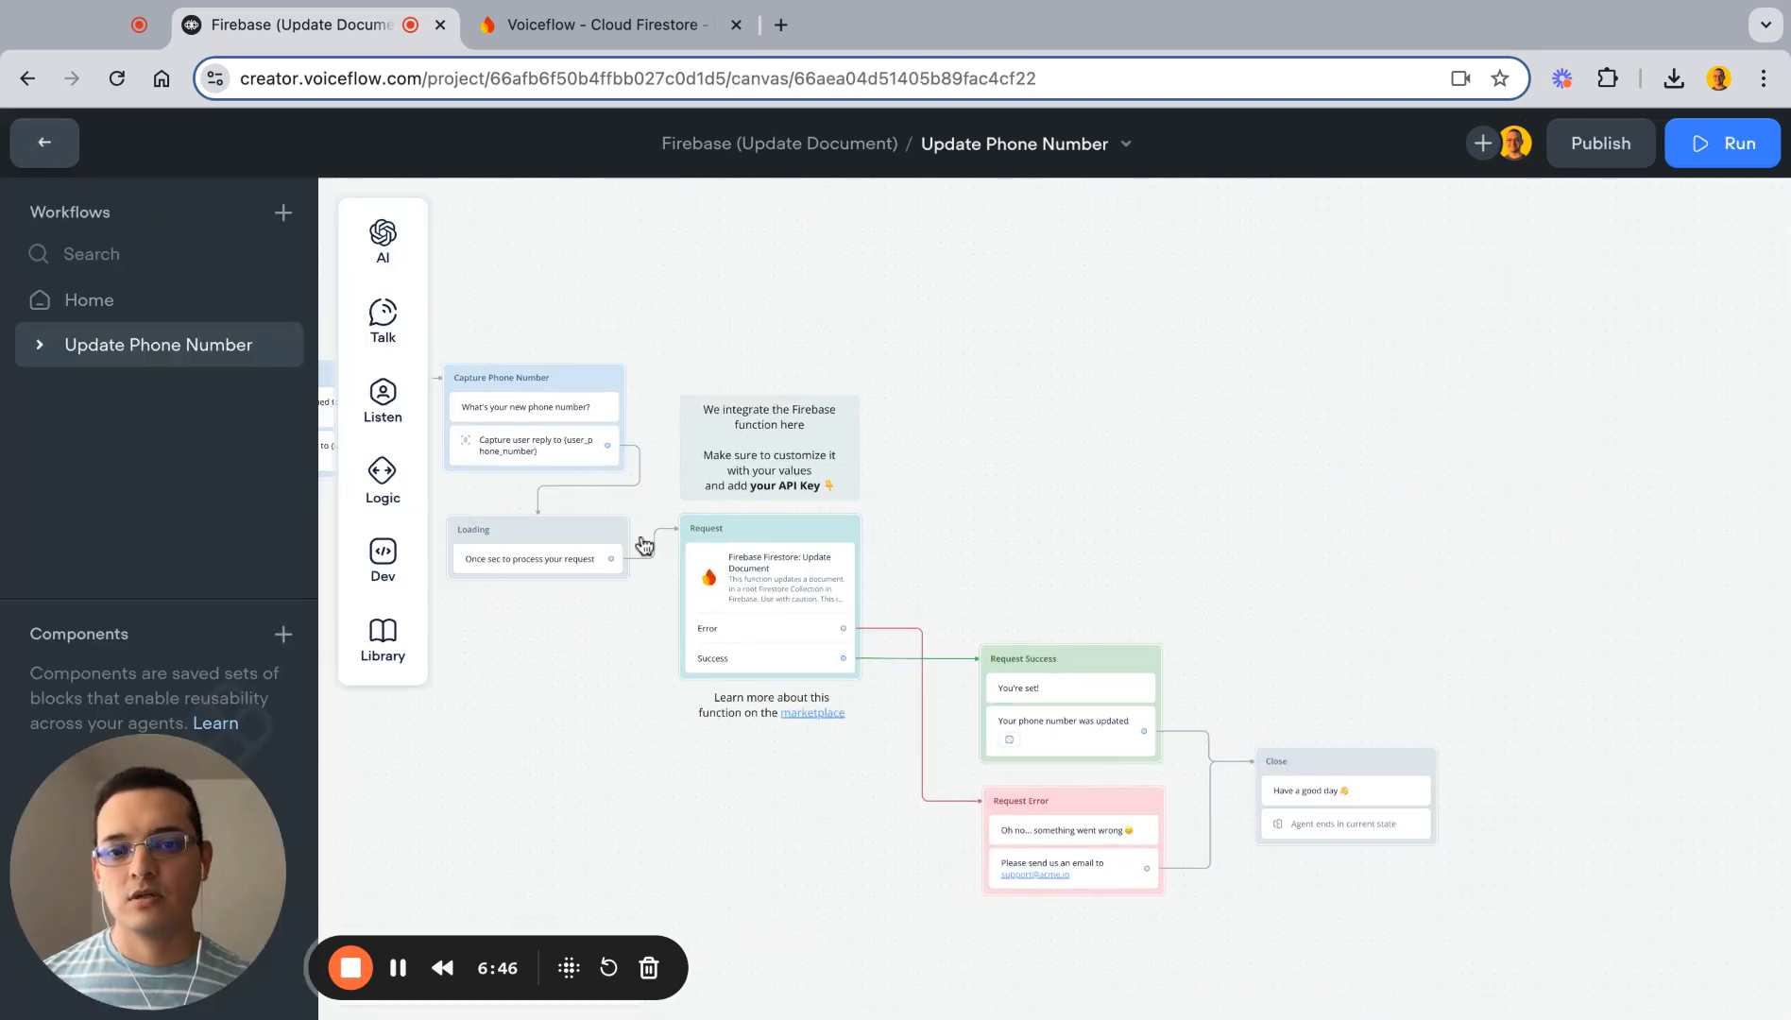
Step: Open the agent's intents list and inspect the Update Phone intent's description and the workflows that use it
{"action": "left_click", "coordinate": [43, 144]}
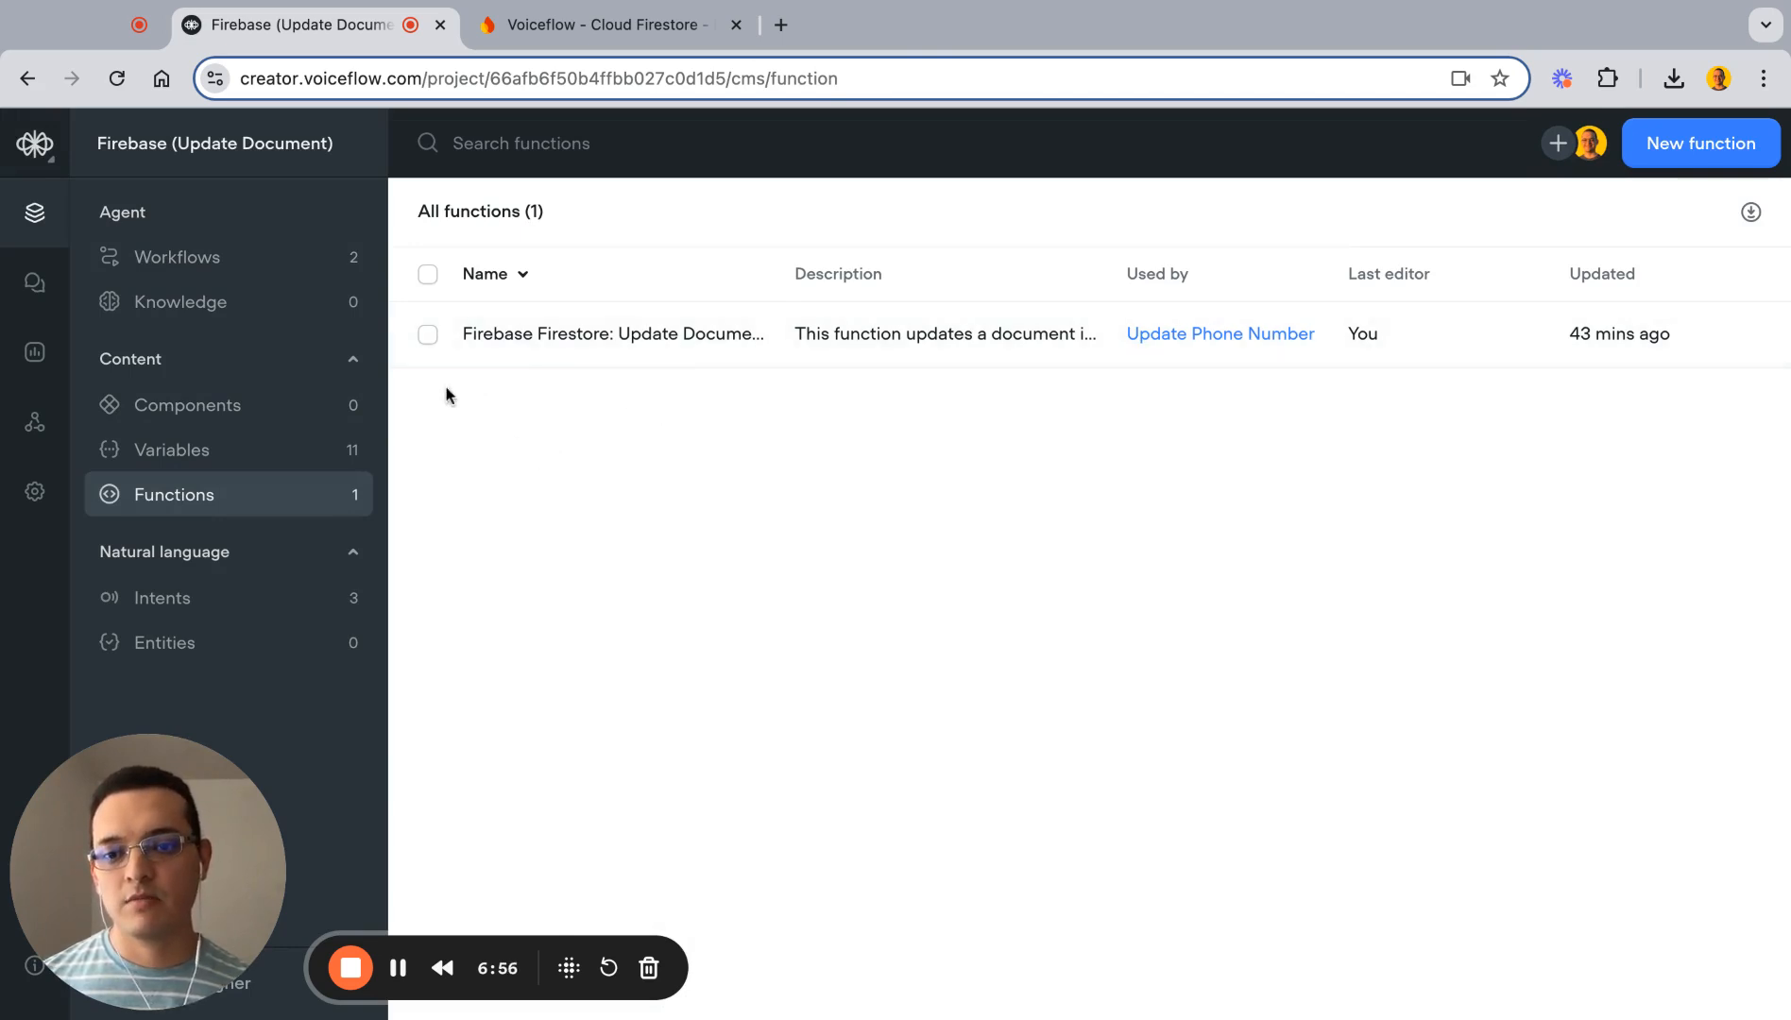
{"action": "left_click", "coordinate": [187, 608]}
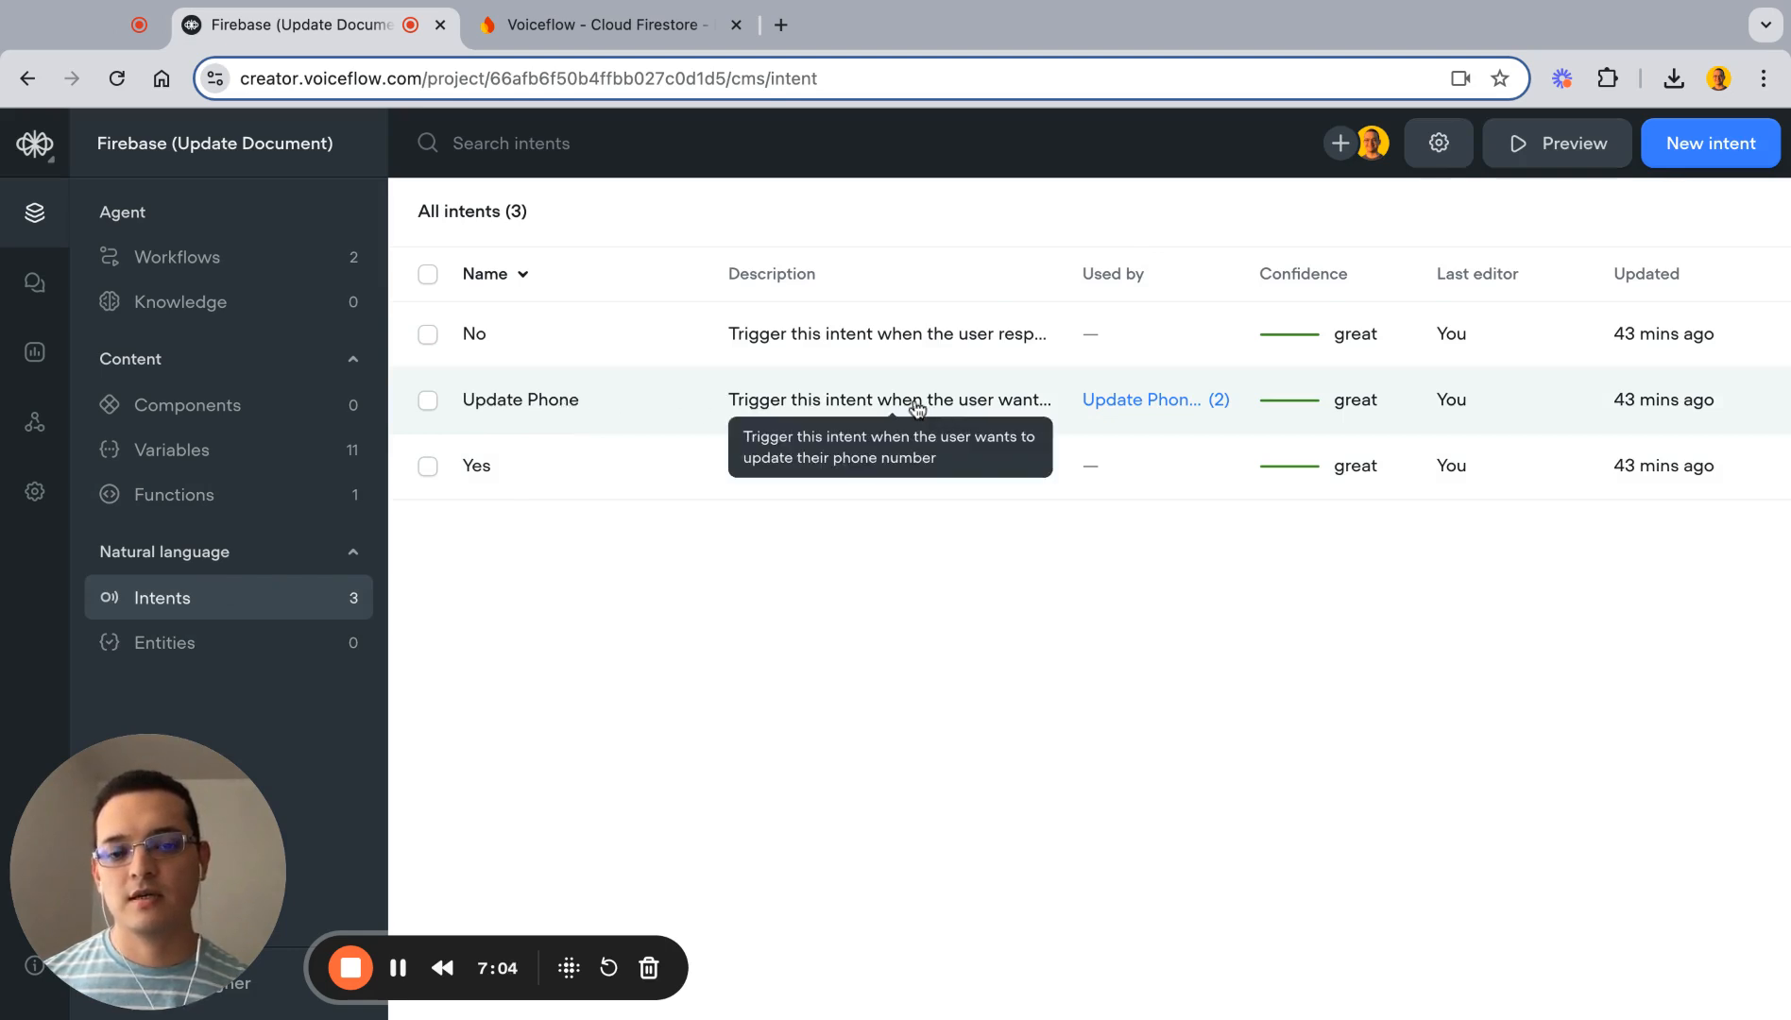
{"action": "left_click", "coordinate": [1127, 414]}
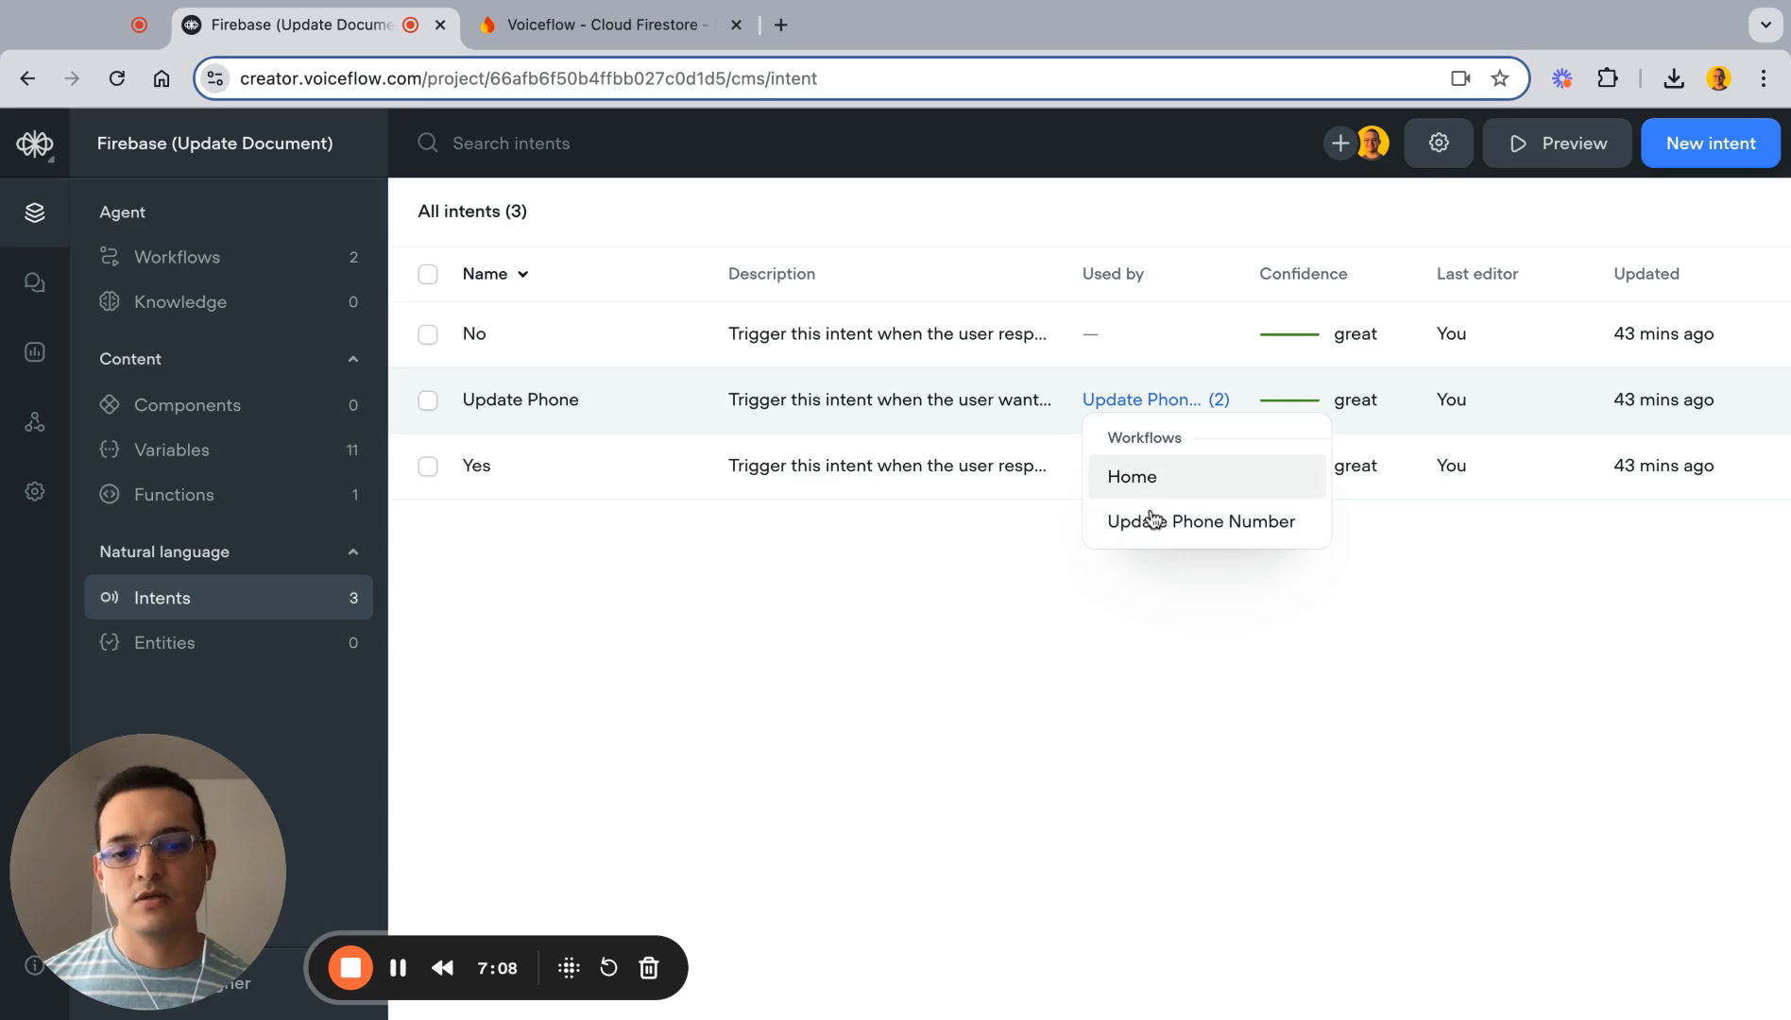
{"action": "left_click", "coordinate": [589, 621]}
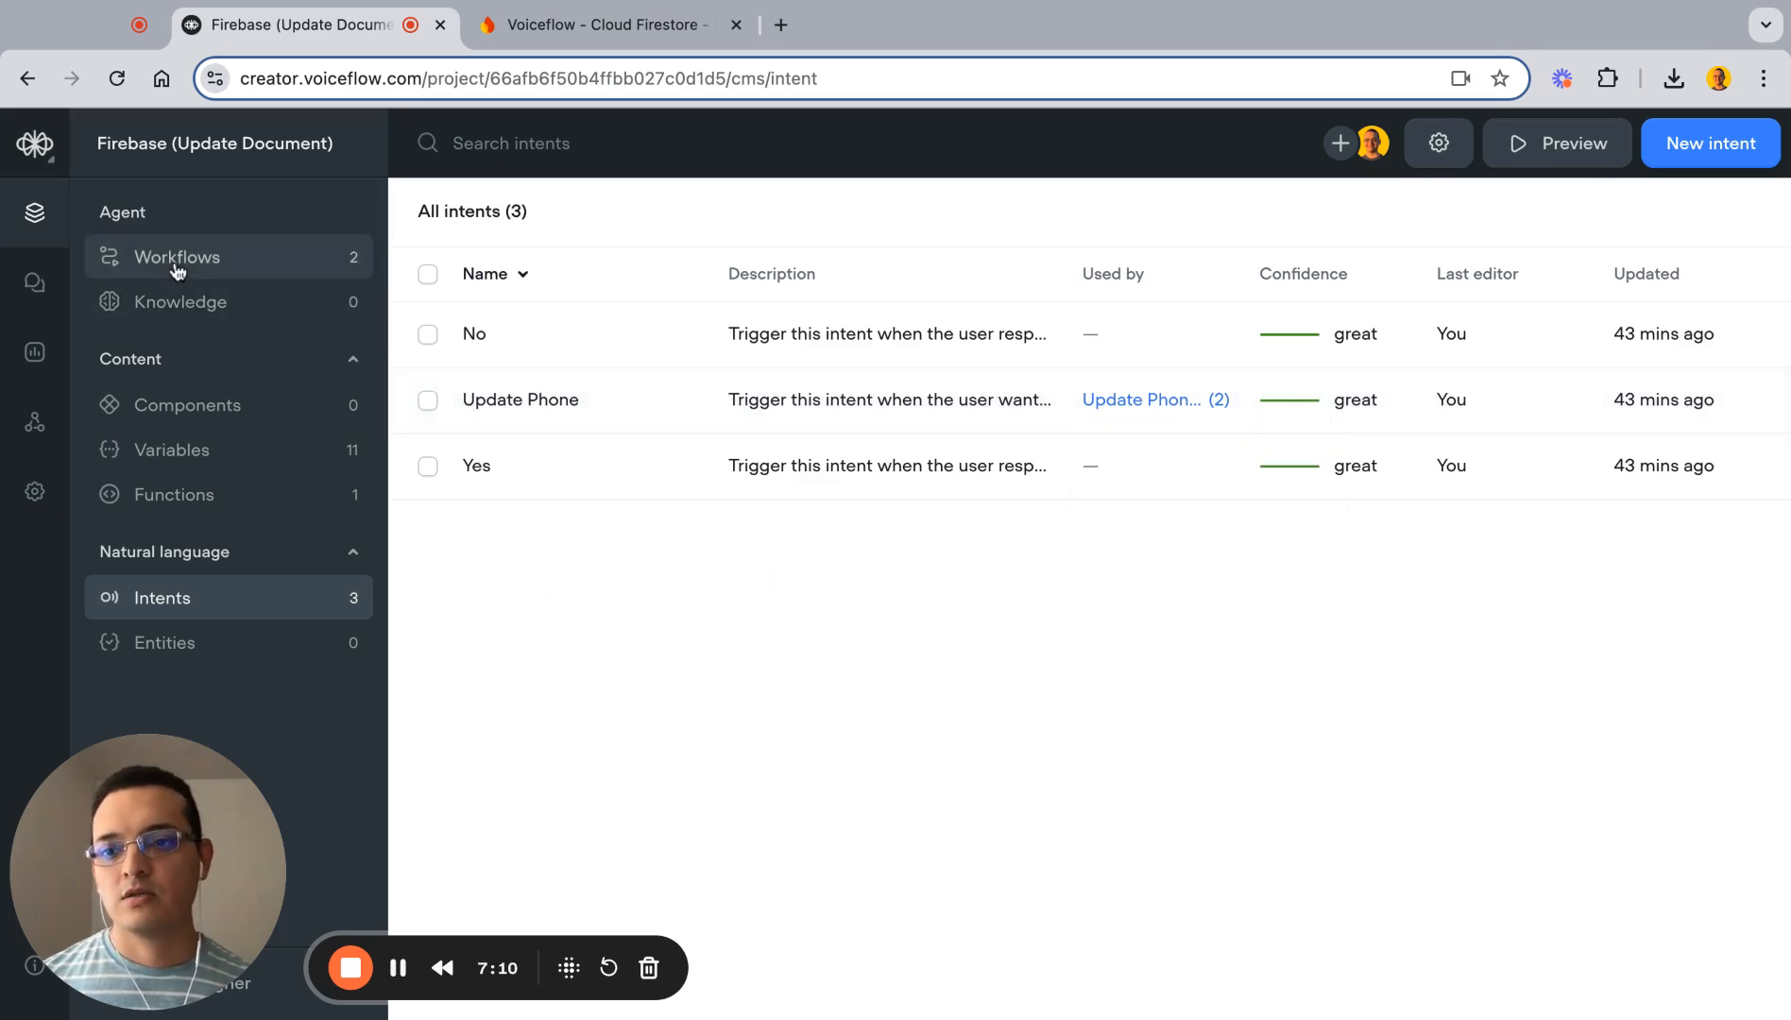
Step: Open the Home workflow and examine the Welcome block's Update Phone Number button with its attached Update Phone intent
{"action": "left_click", "coordinate": [177, 273]}
{"action": "double_click", "coordinate": [542, 342]}
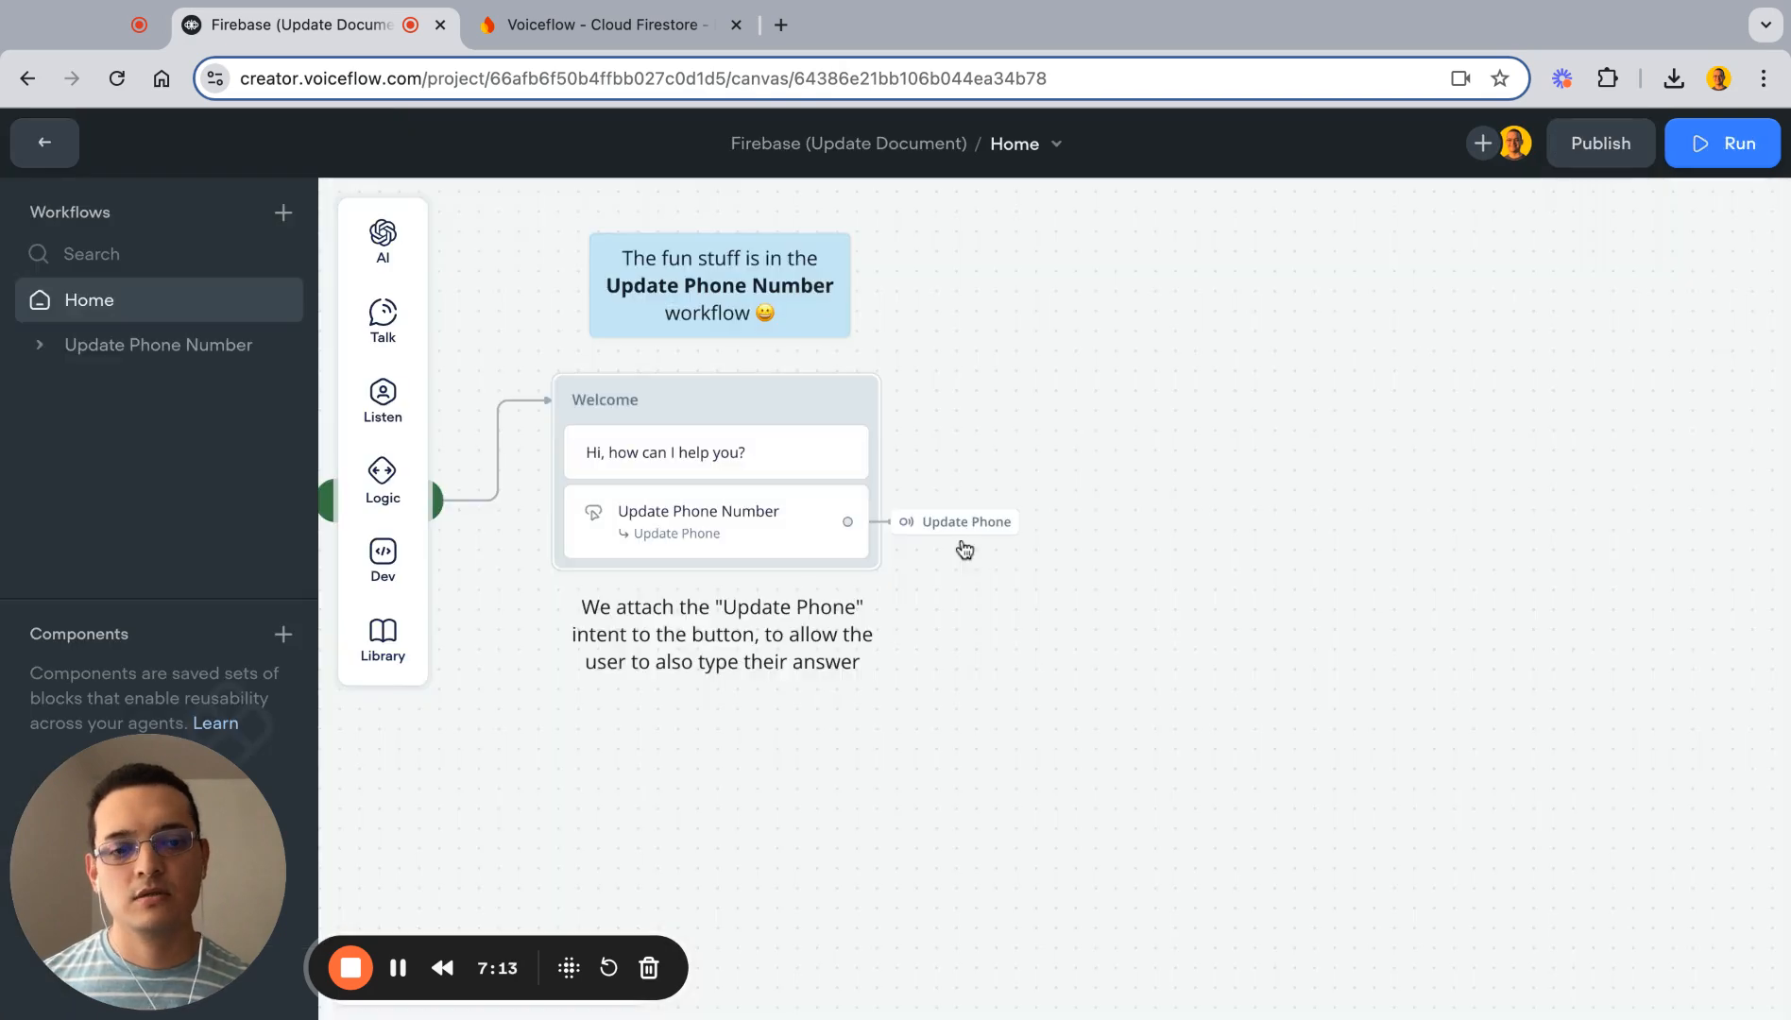
{"action": "scroll", "coordinate": [945, 563], "scroll_direction": "down", "scroll_amount": 2}
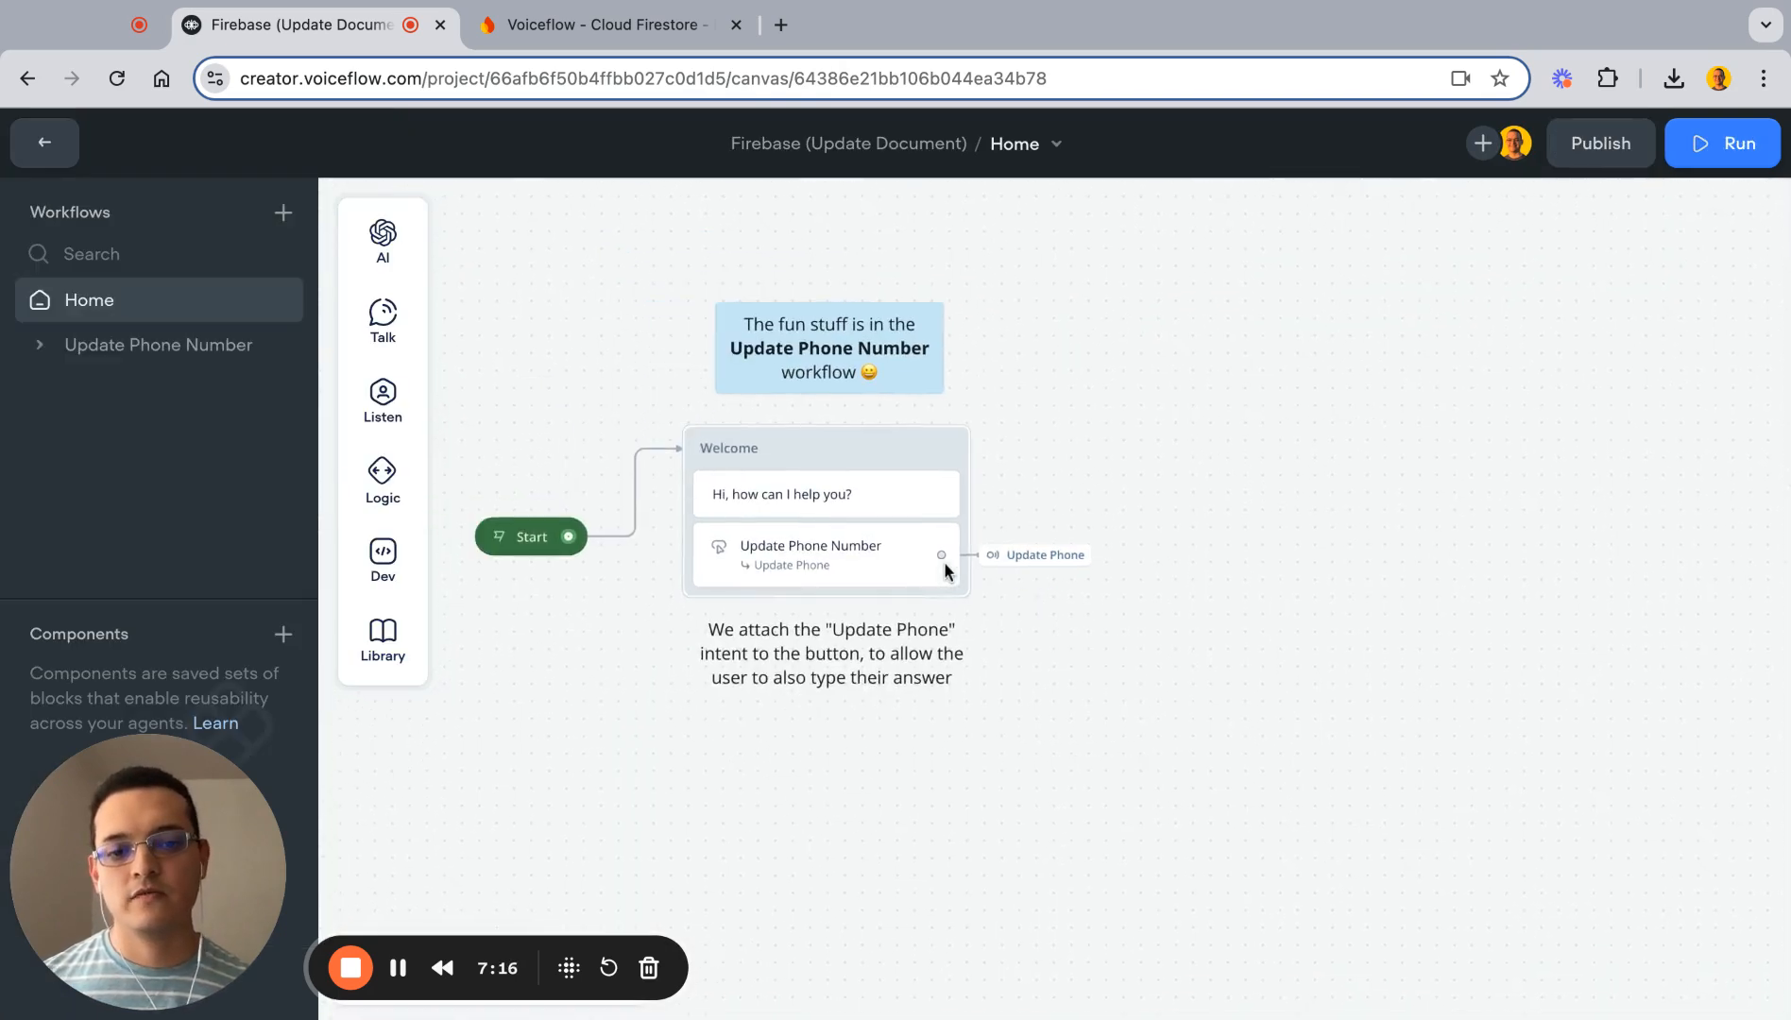